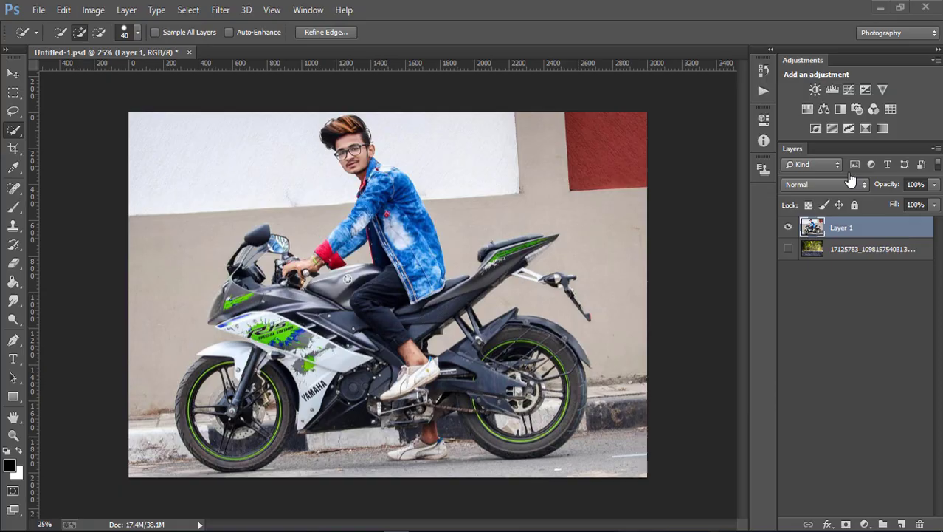
Step: Apply Shadows/Highlights to the photo with Shadows Amount lowered to about 12%
click(93, 11)
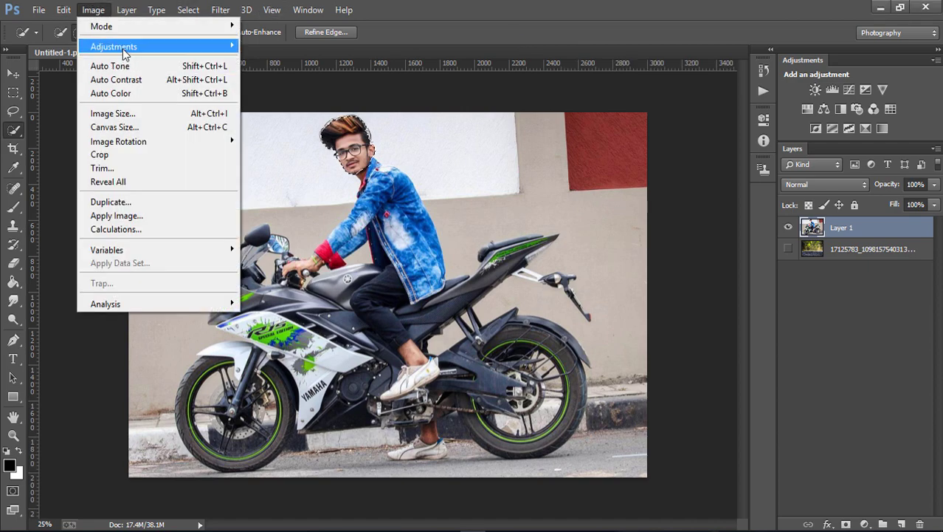
click(718, 149)
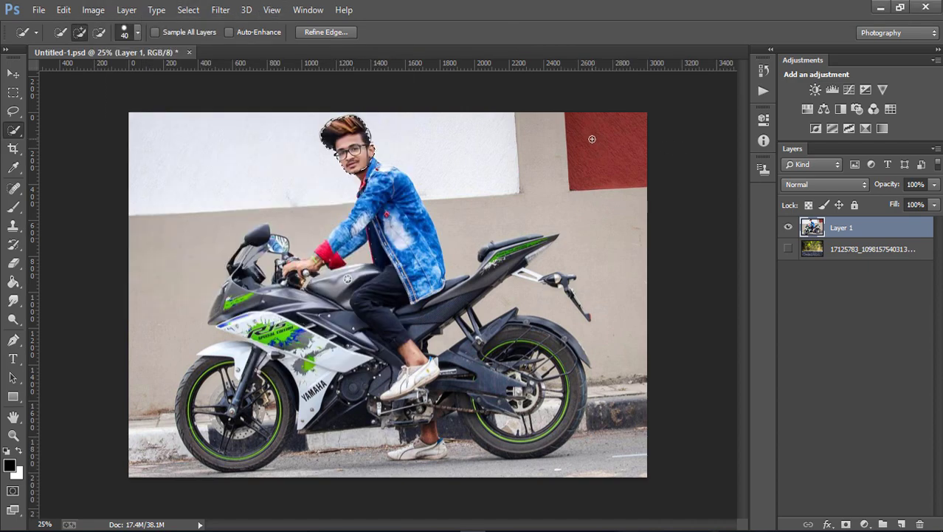
click(93, 11)
mouse_move(114, 47)
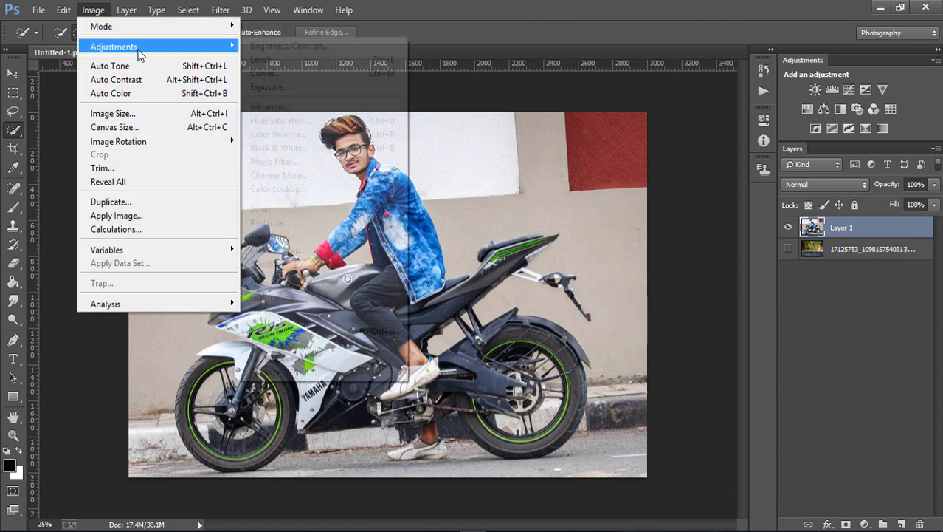
click(360, 286)
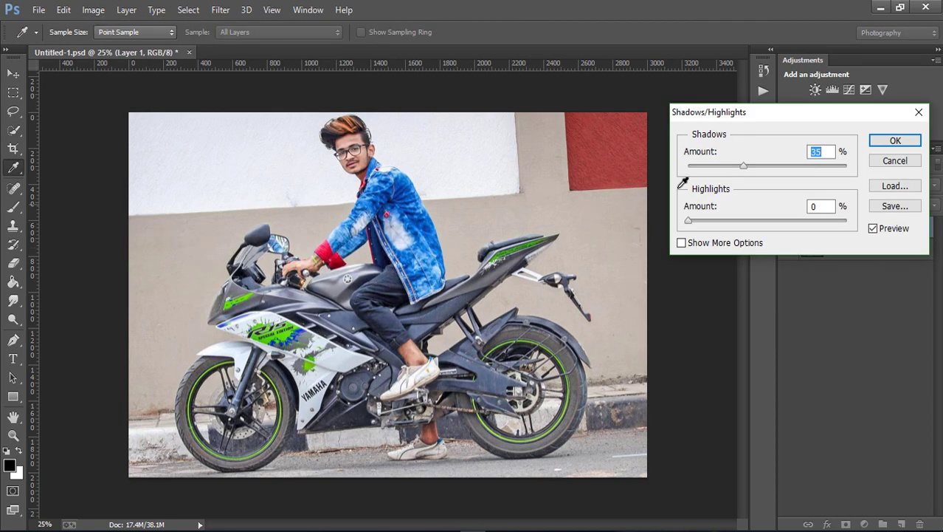
drag(722, 170, 709, 169)
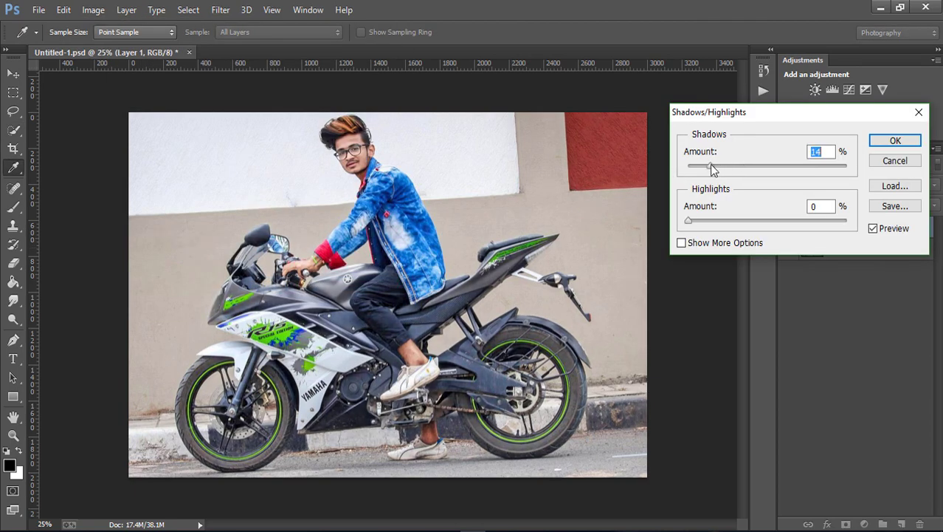
click(869, 142)
key(w)
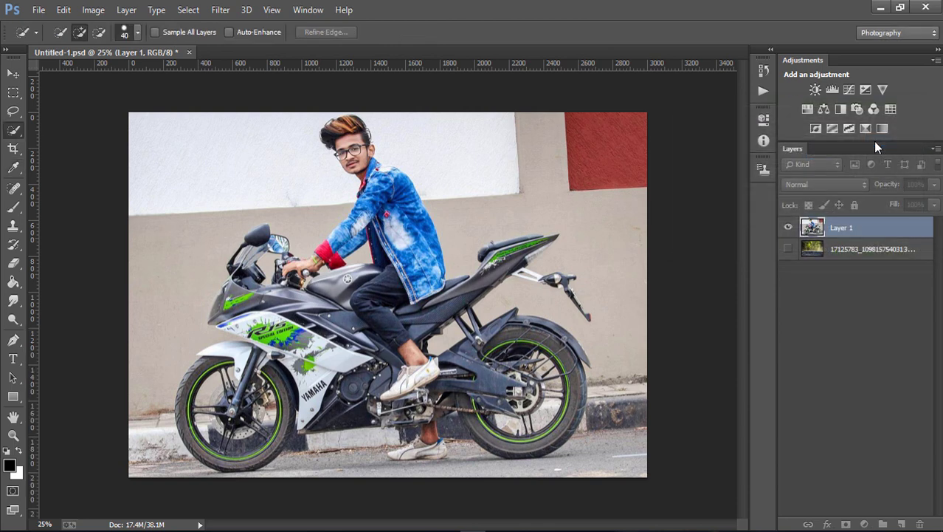
Step: Quick-select the man's hair, face and glasses
click(12, 150)
click(13, 130)
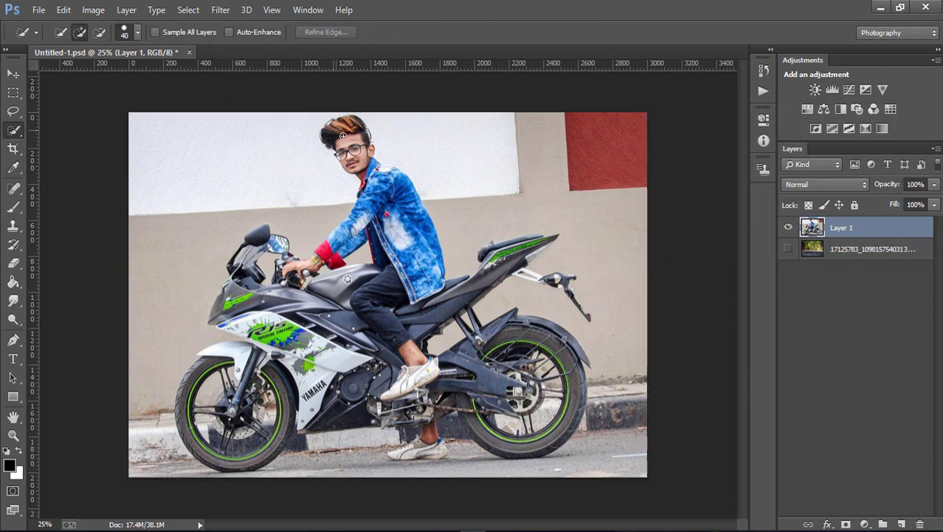
drag(342, 135, 364, 140)
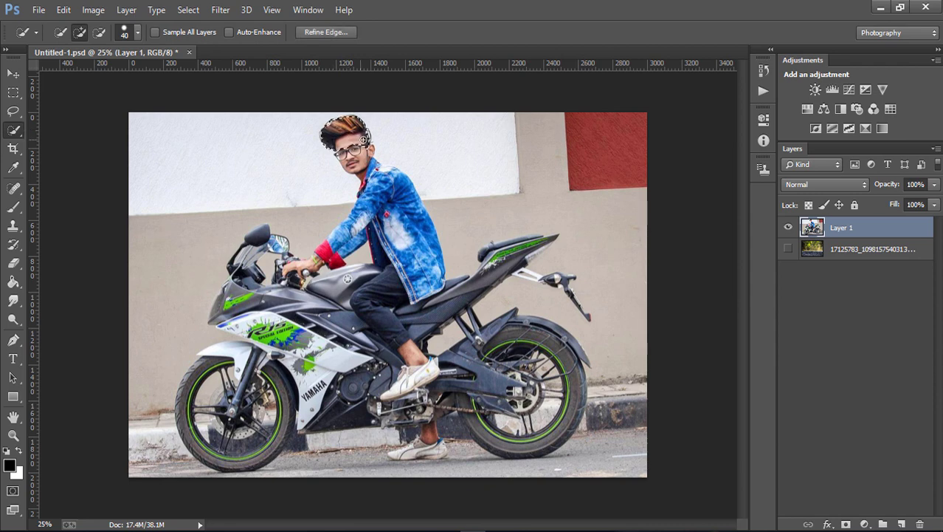
mouse_move(362, 145)
mouse_down()
mouse_move(354, 157)
mouse_move(383, 172)
mouse_move(410, 249)
mouse_move(344, 314)
mouse_move(220, 312)
mouse_move(263, 238)
mouse_move(277, 260)
mouse_up()
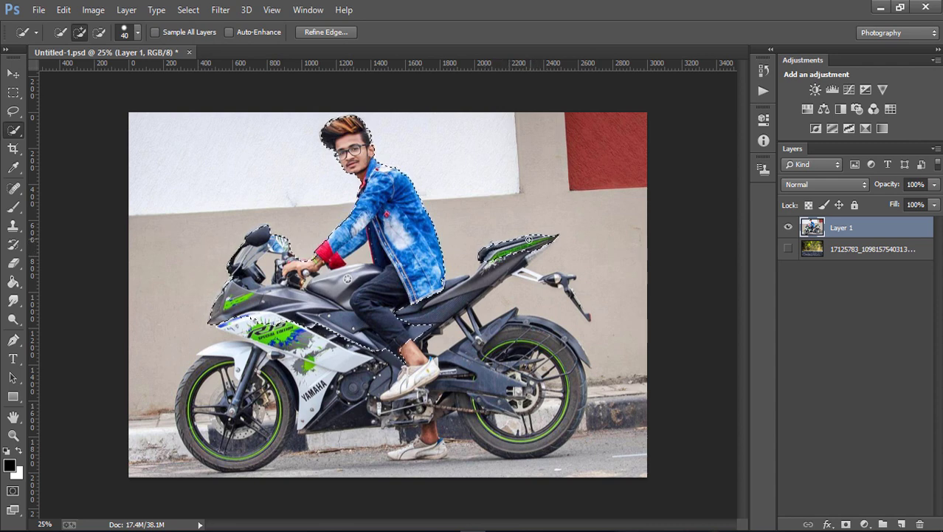
Step: Add the bike's seat, tail tip, front fender and front wheel to the selection
drag(529, 240, 446, 294)
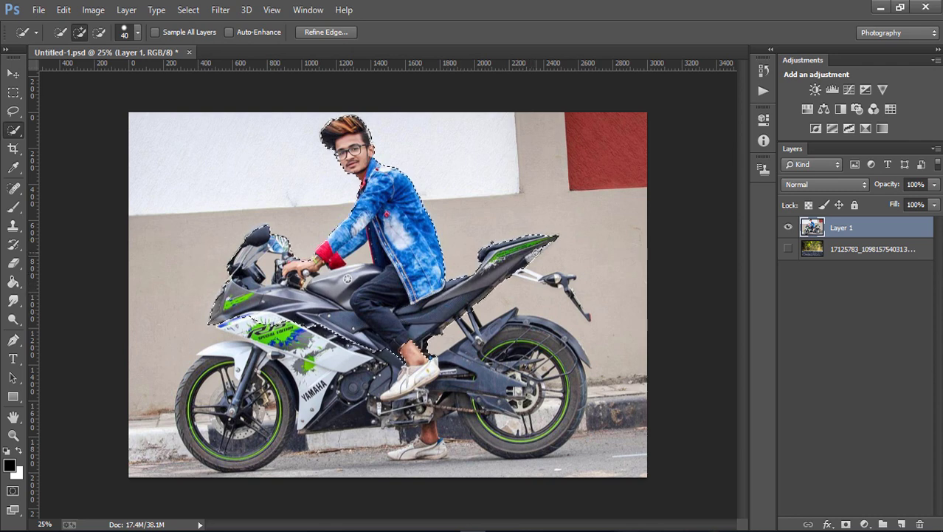
click(541, 246)
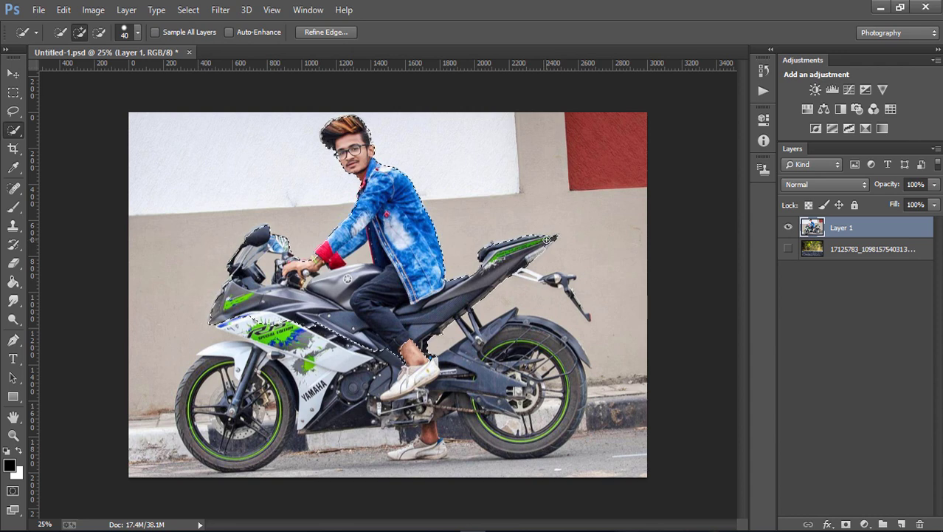
click(193, 383)
mouse_move(192, 382)
mouse_down()
mouse_move(229, 367)
mouse_move(185, 411)
mouse_up()
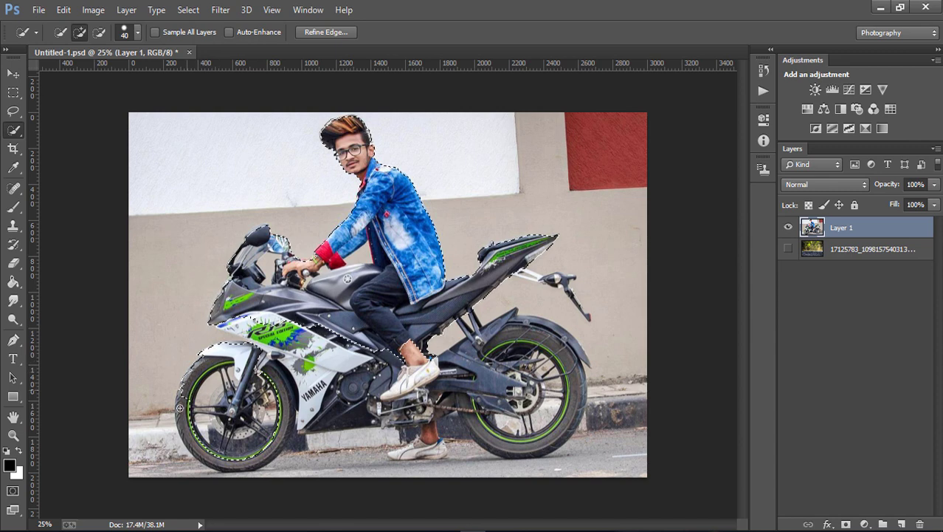
Step: Add the front fairing, rear swingarm and wheel, lower leg and tail piece to the selection
mouse_move(209, 381)
mouse_down()
mouse_move(323, 355)
mouse_move(220, 323)
mouse_move(349, 377)
mouse_move(360, 334)
mouse_up()
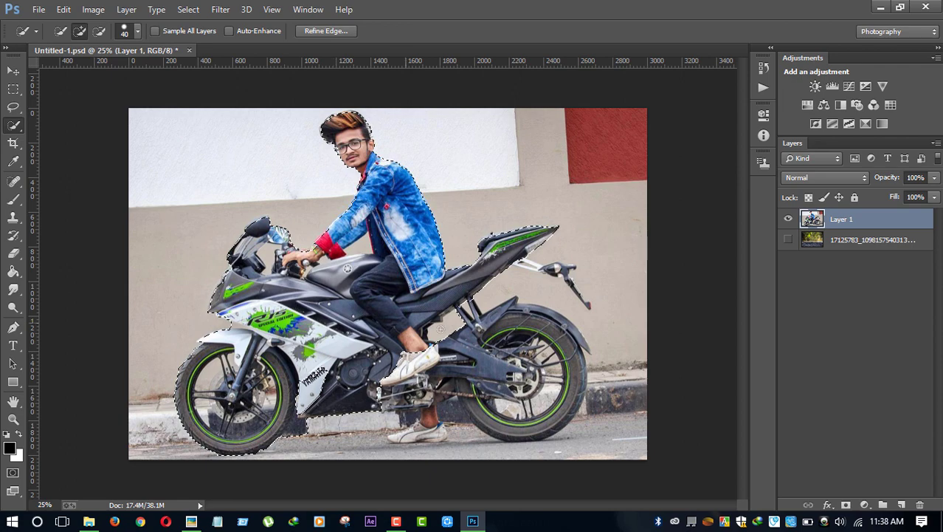
mouse_move(440, 329)
mouse_down()
mouse_move(550, 319)
mouse_move(508, 421)
mouse_move(459, 368)
mouse_move(410, 434)
mouse_up()
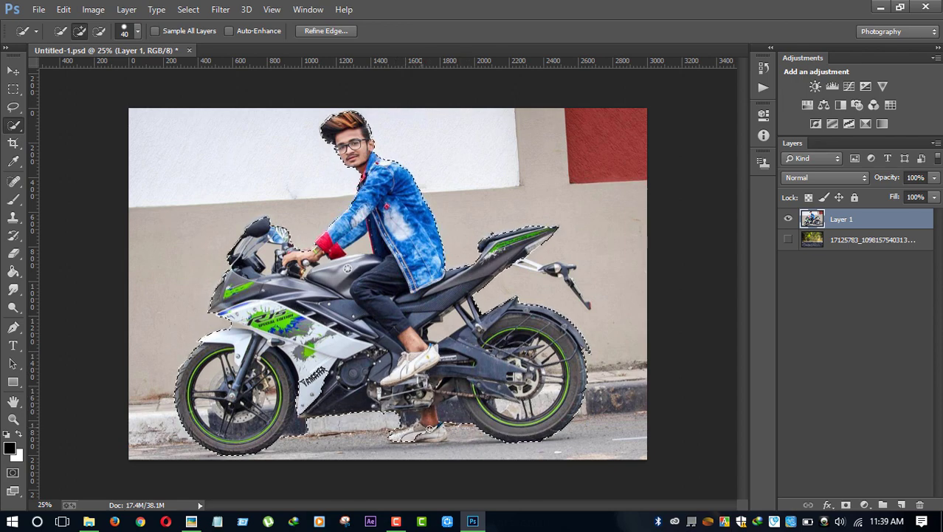
drag(435, 419, 437, 420)
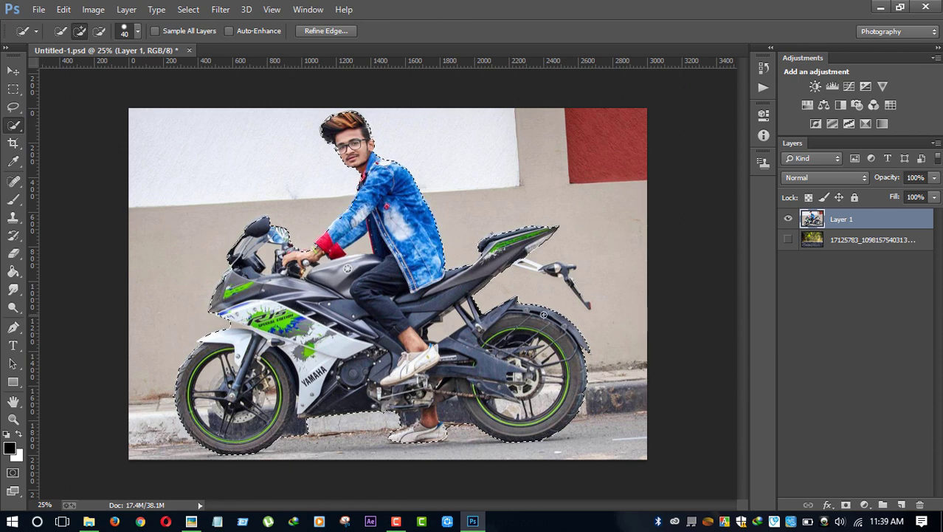
drag(541, 268, 576, 285)
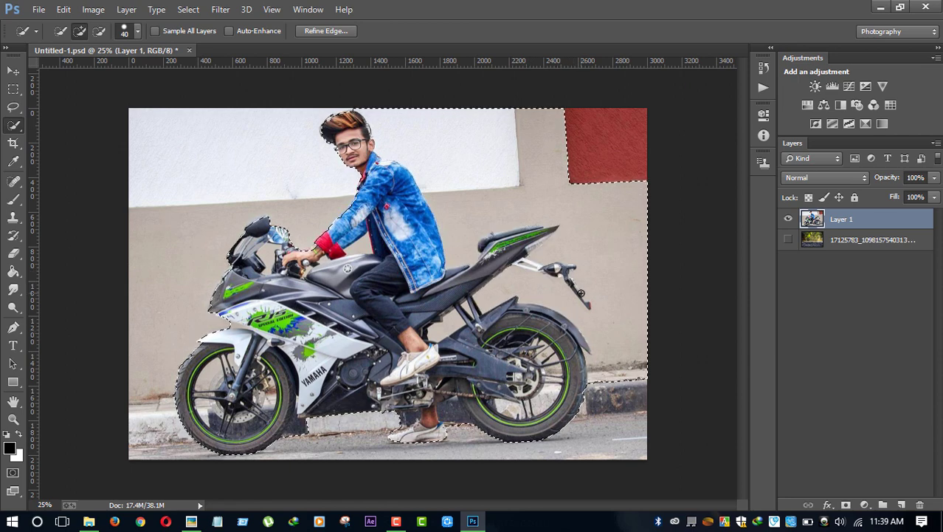
Step: Undo the selection spill onto the wall and switch Quick Selection to Subtract mode
click(64, 9)
click(103, 36)
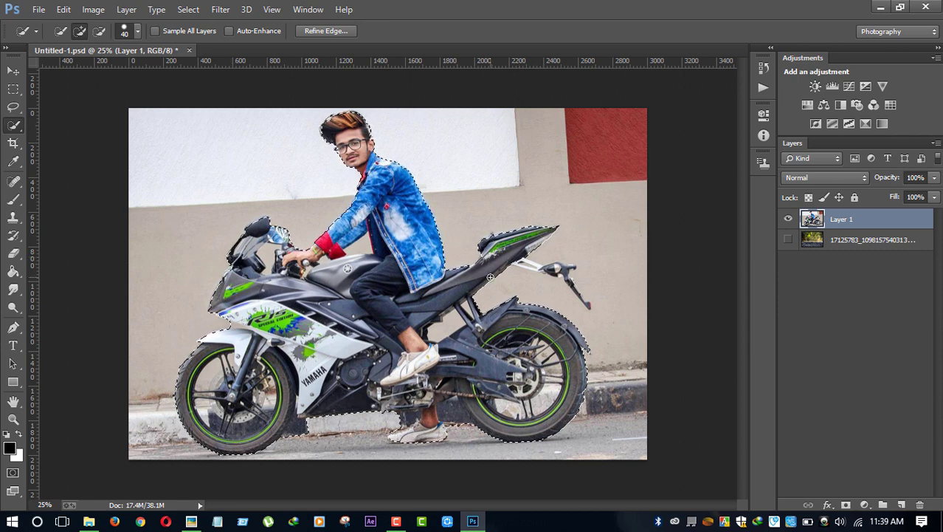
click(99, 31)
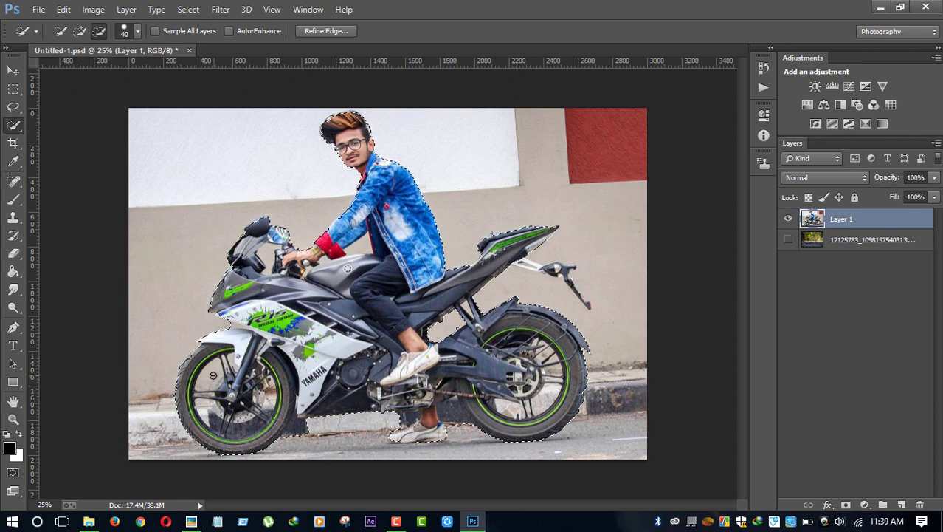
Step: Add a layer mask hiding the background, then restore the jacket gap near the arm
click(846, 504)
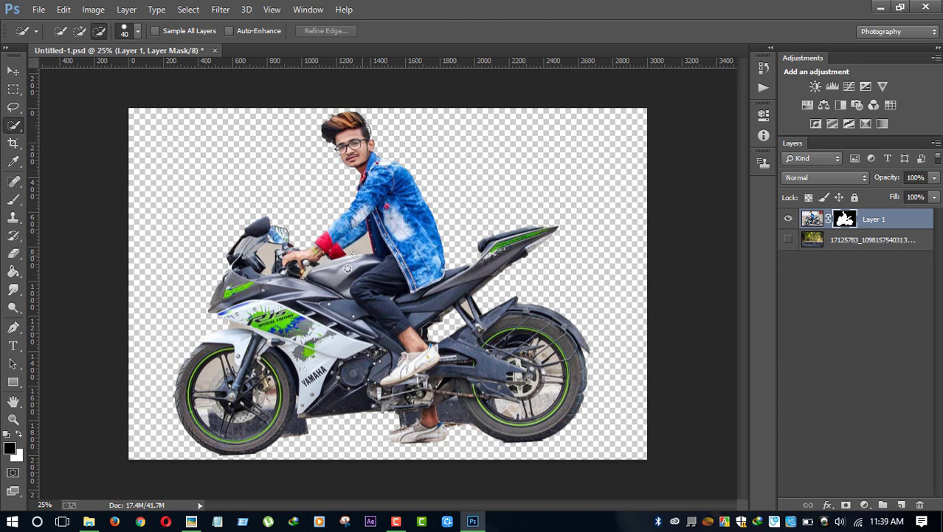
drag(354, 249, 356, 249)
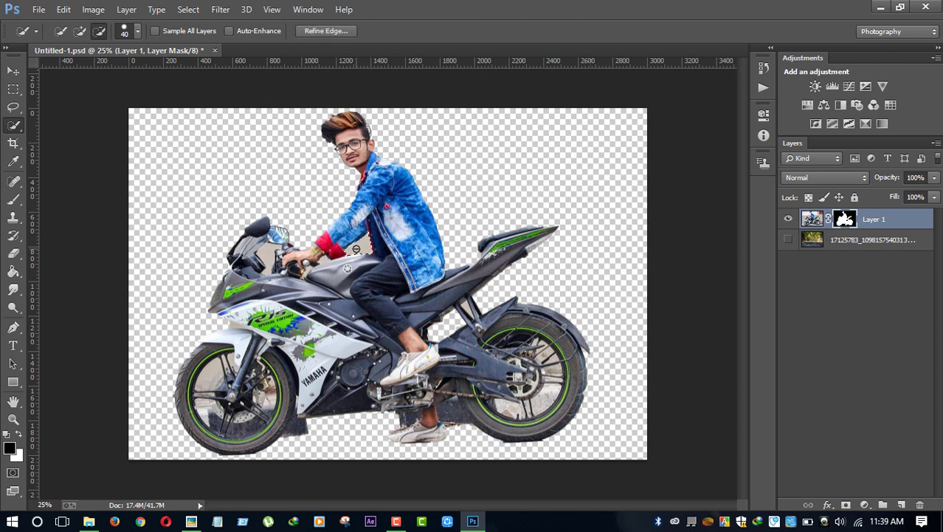
click(13, 200)
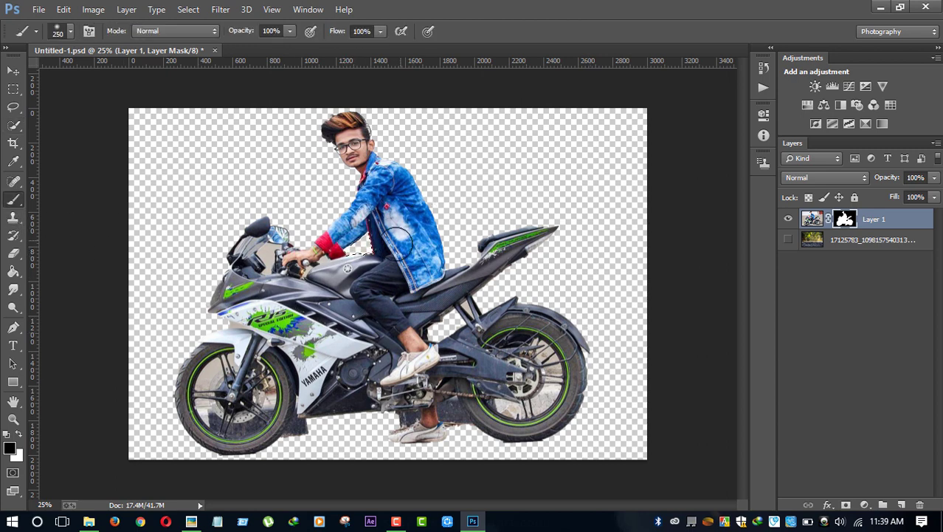
key(ctrl+BackSpace)
key(ctrl+d)
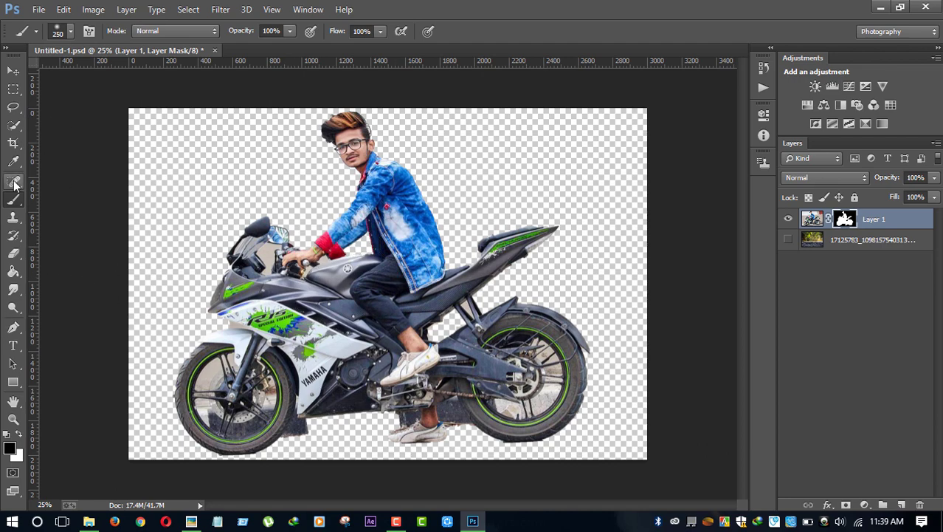
click(13, 127)
Step: At 50% zoom, select and mask out the grey background showing through the windshield
key(ctrl+plus)
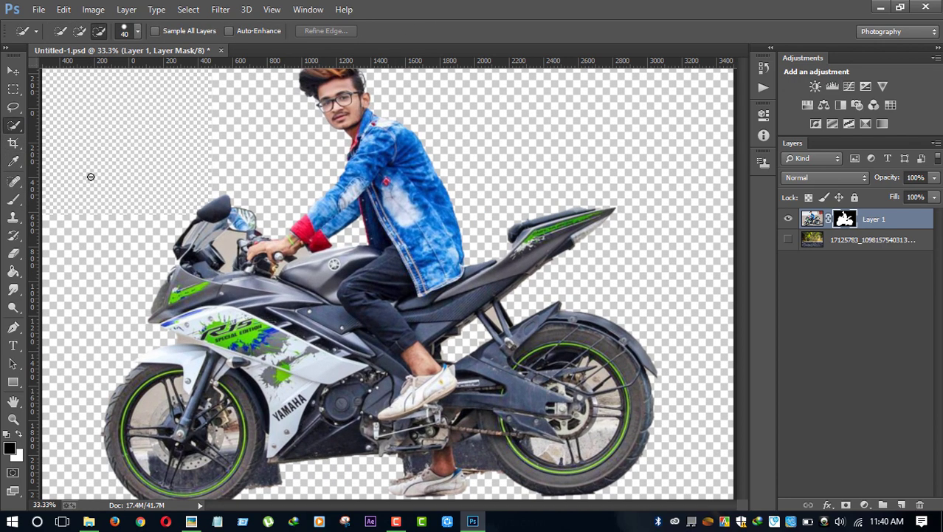
key(ctrl+plus)
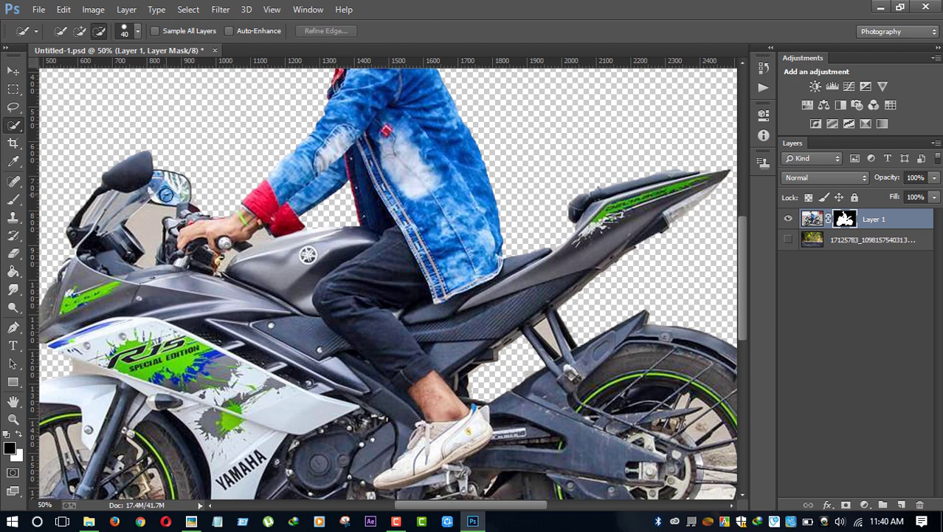
drag(149, 219, 137, 251)
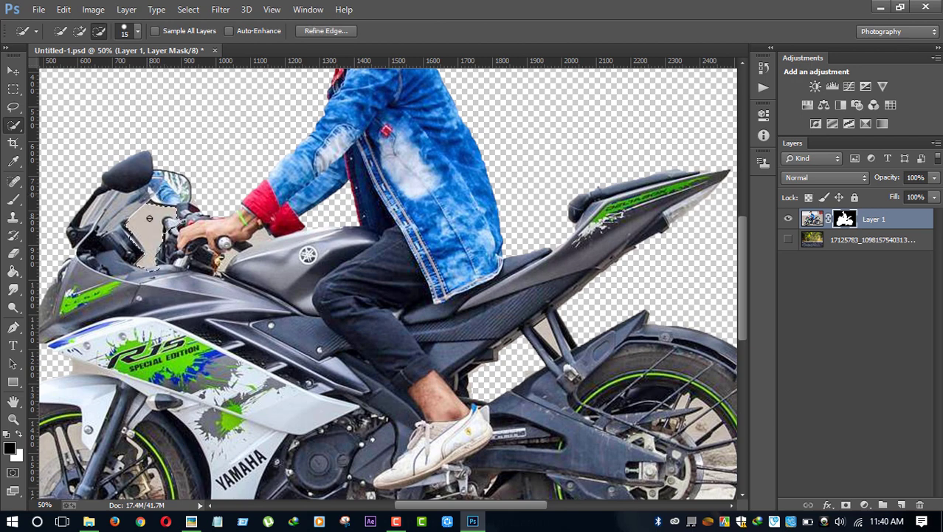
click(79, 33)
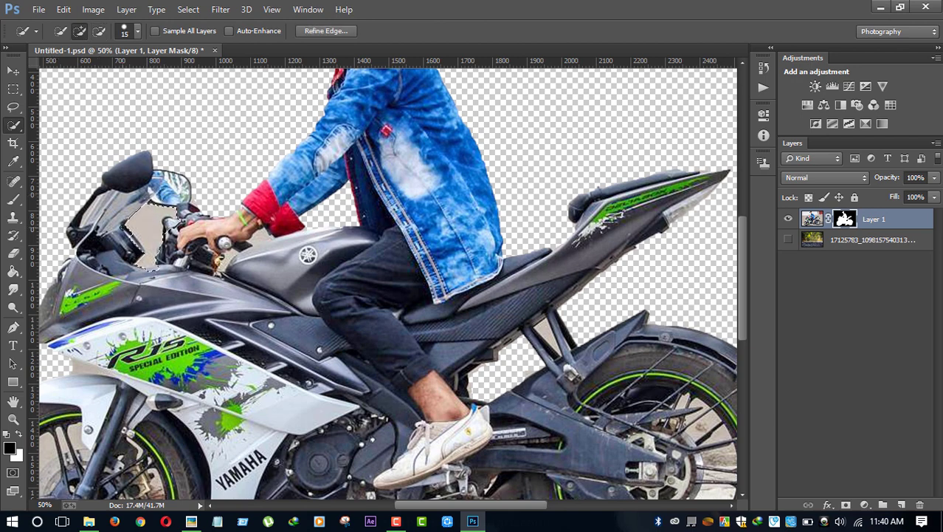
drag(166, 214, 133, 240)
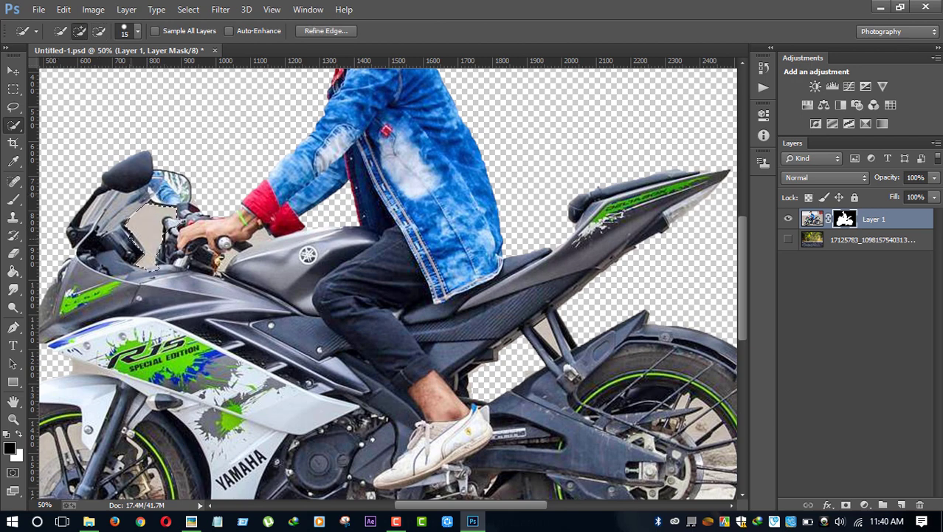
click(99, 31)
drag(130, 225, 147, 262)
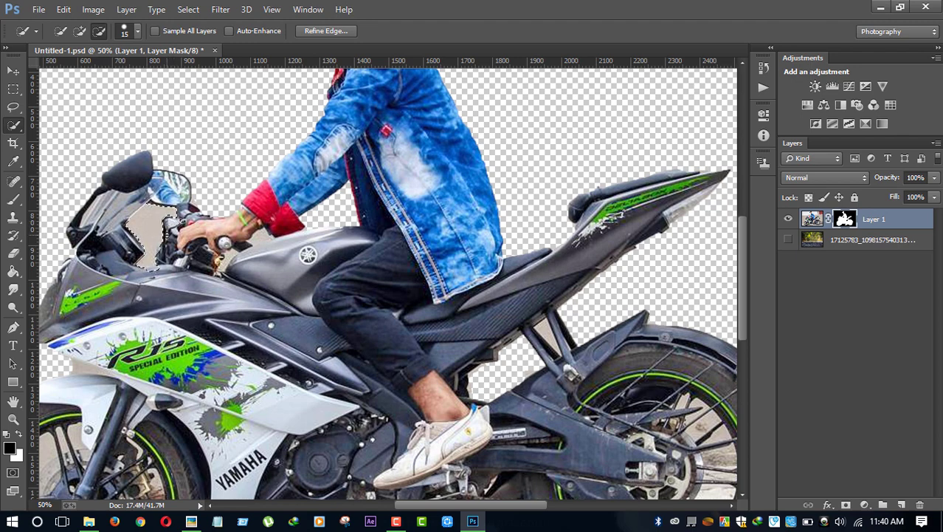
click(13, 200)
drag(185, 210, 144, 218)
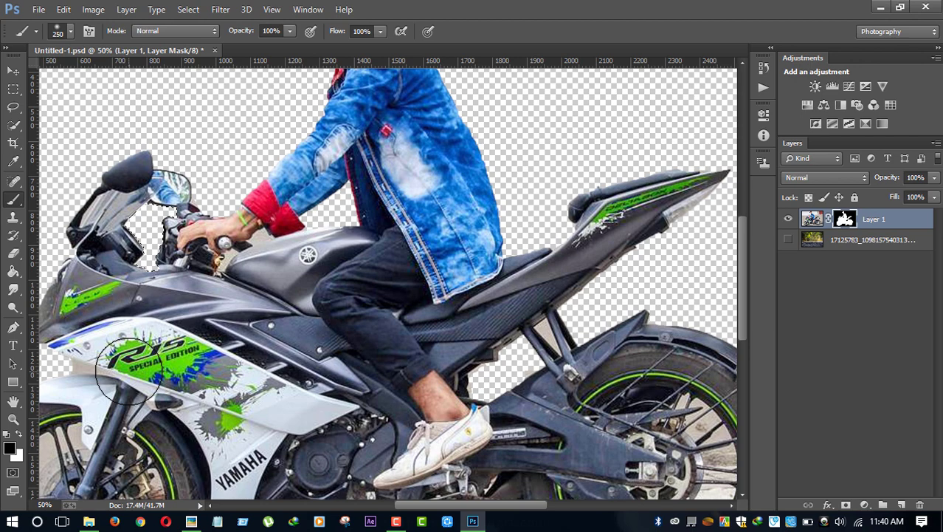
Step: Pan around the canvas to inspect the cutout, returning to Quick Selection
scroll(129, 369, down, 1)
scroll(122, 355, down, 2)
scroll(111, 325, down, 3)
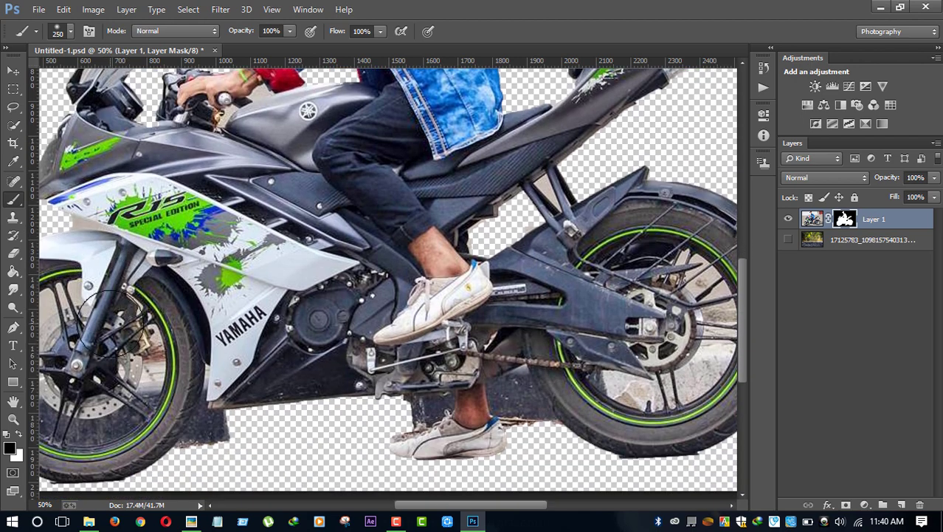
scroll(432, 390, up, 1)
scroll(432, 390, left, 2)
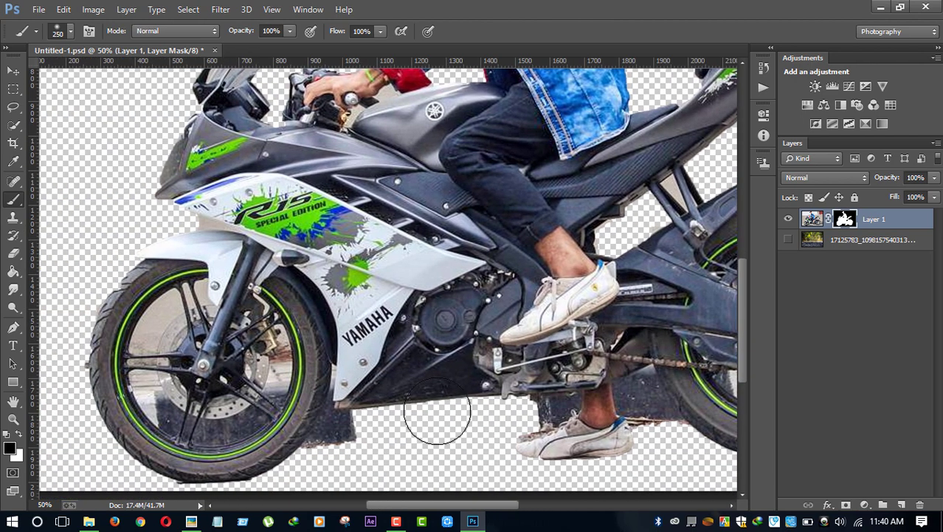
scroll(331, 315, up, 1)
scroll(331, 316, left, 2)
click(12, 124)
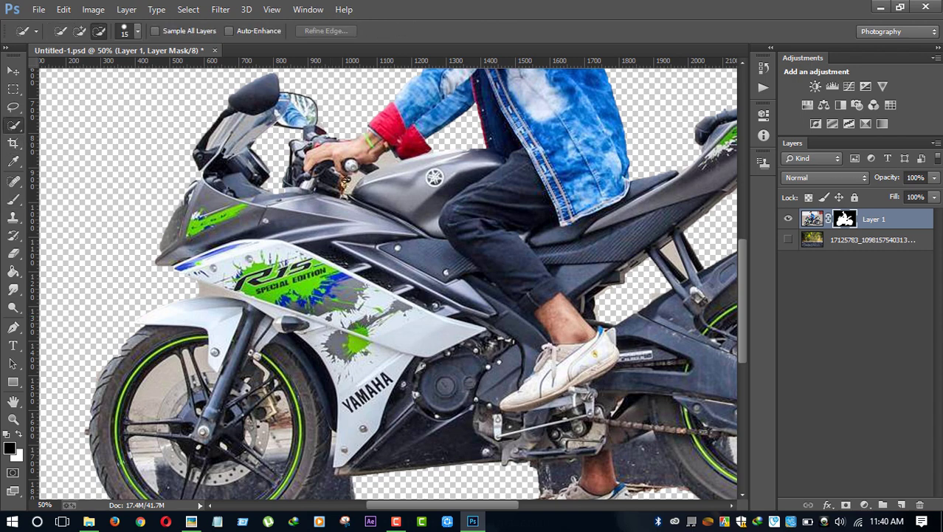
scroll(388, 283, down, 2)
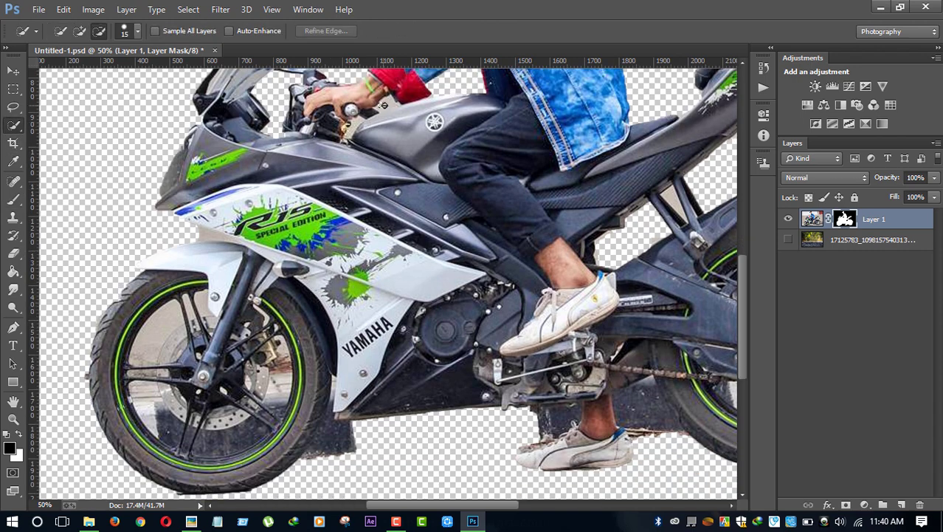
Step: Try the Pen tool's path options on the canvas and zoom in on the front wheel
key(p)
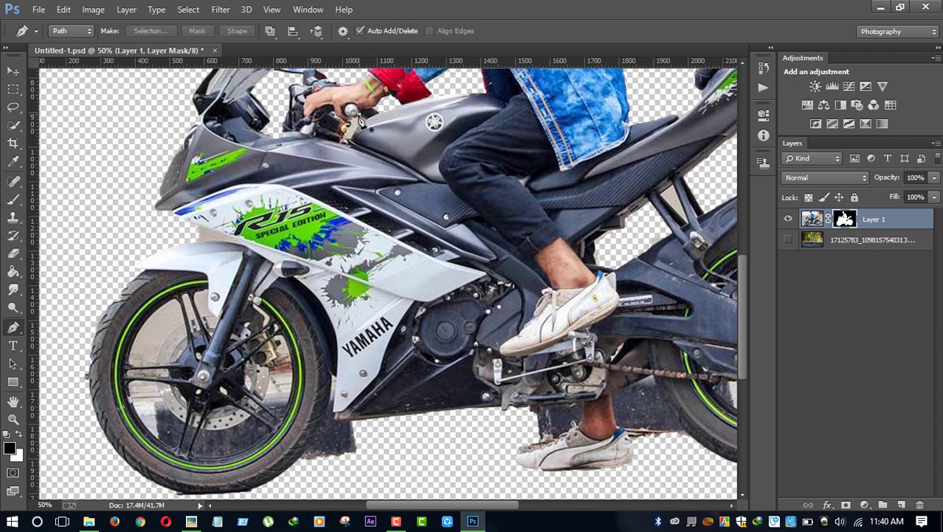
right_click(361, 122)
key(b)
key(p)
scroll(79, 185, down, 3)
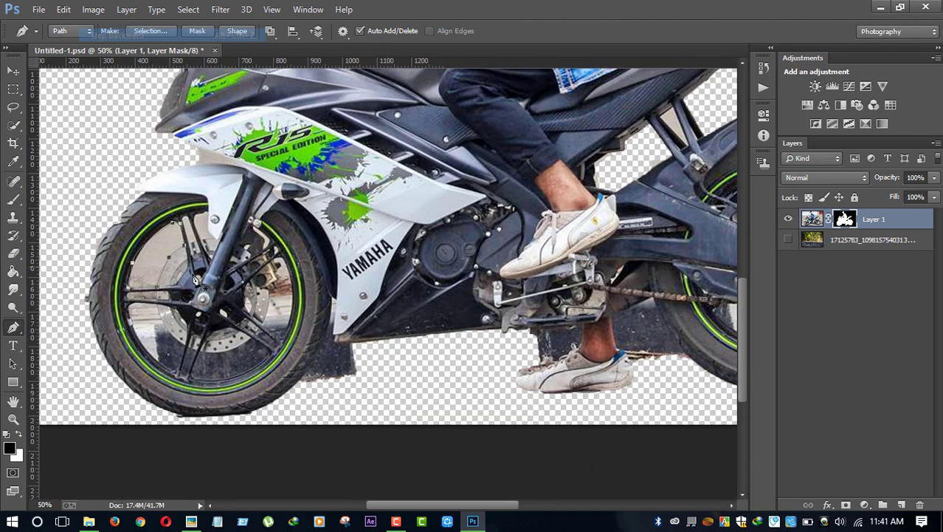
right_click(147, 340)
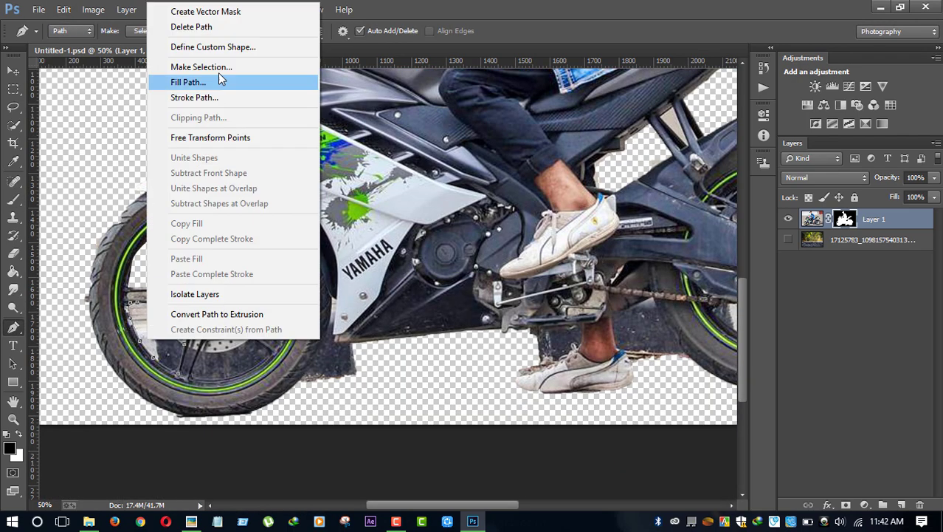
key(Escape)
key(ctrl+plus)
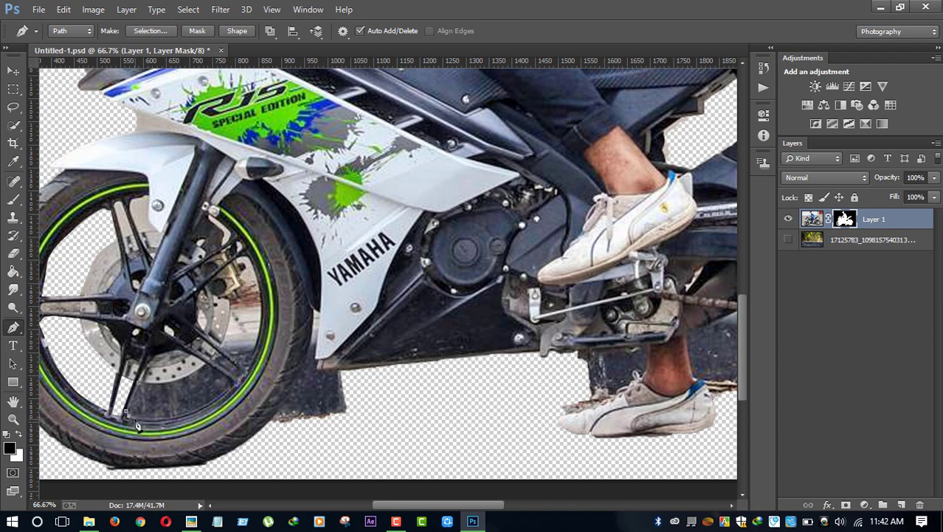
Step: Trace a path along the front wheel's inner rim, discard it, and bring the rear wheel into view
click(234, 362)
click(244, 258)
click(251, 306)
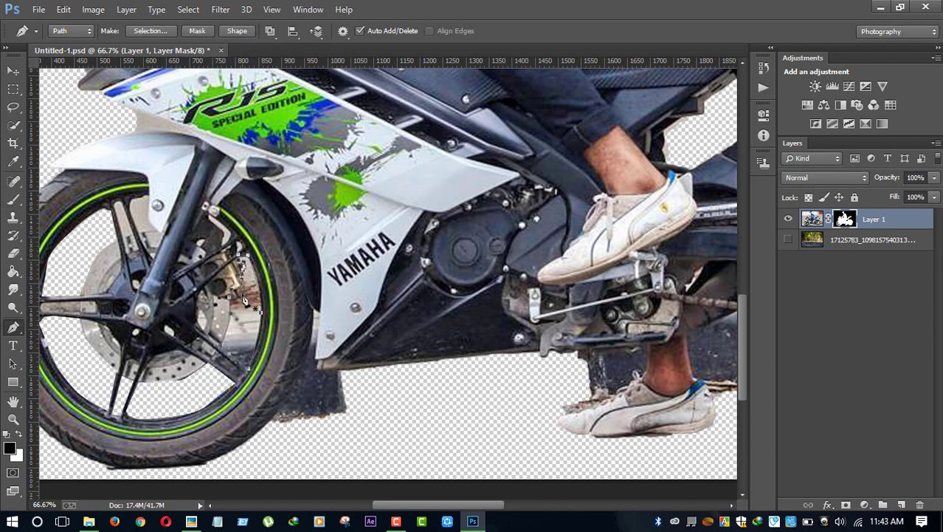
key(Delete)
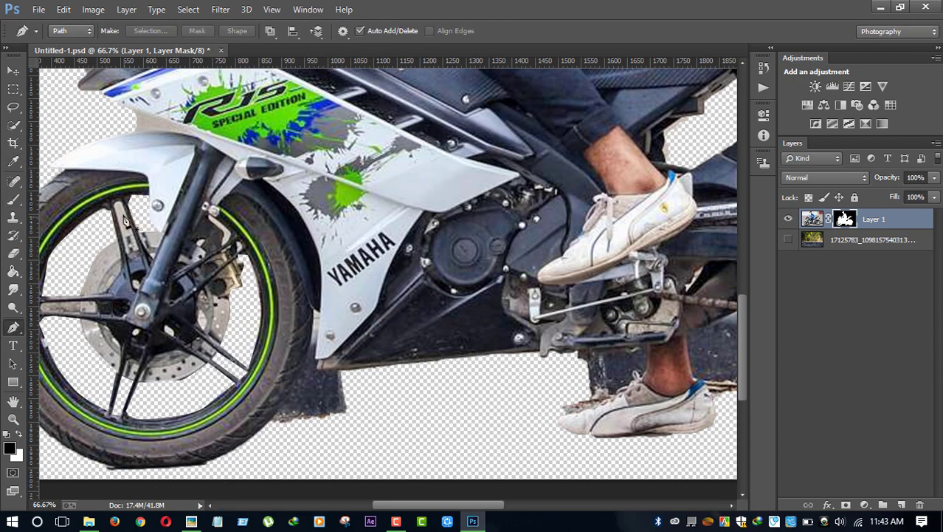
key(b)
key(ctrl+minus)
drag(244, 340, 14, 330)
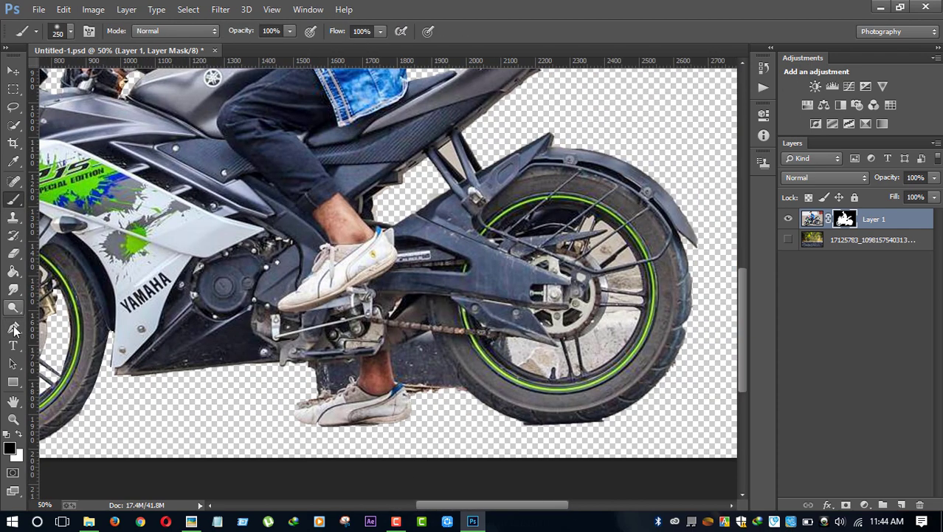
Step: Turn the current Pen path into a selection for masking
click(13, 327)
click(144, 31)
click(543, 148)
key(b)
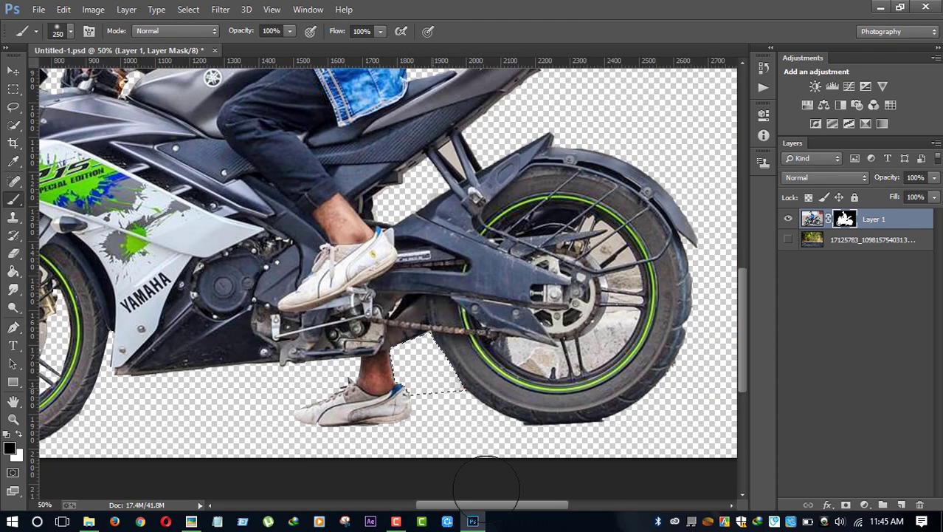
key(p)
scroll(491, 334, right, 2)
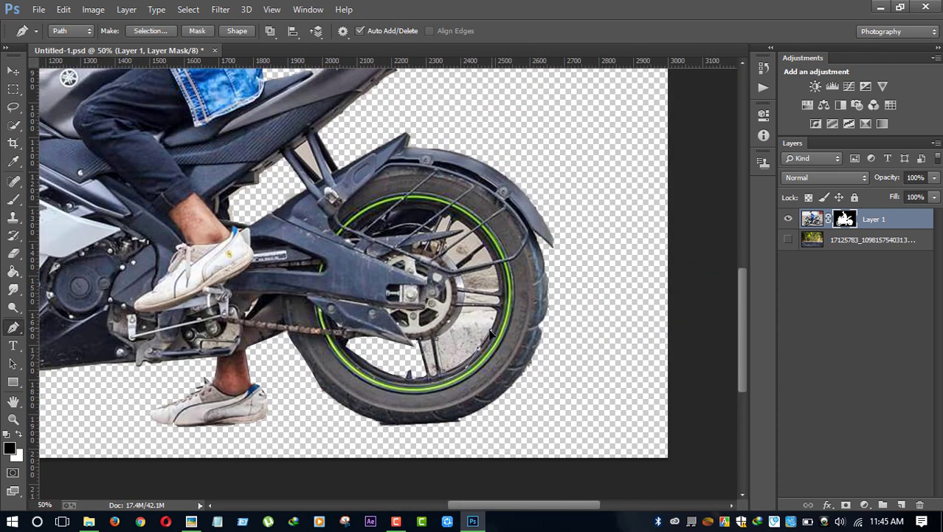
Step: Inspect path options around the rear wheel while zooming in and back out to 50%
right_click(481, 266)
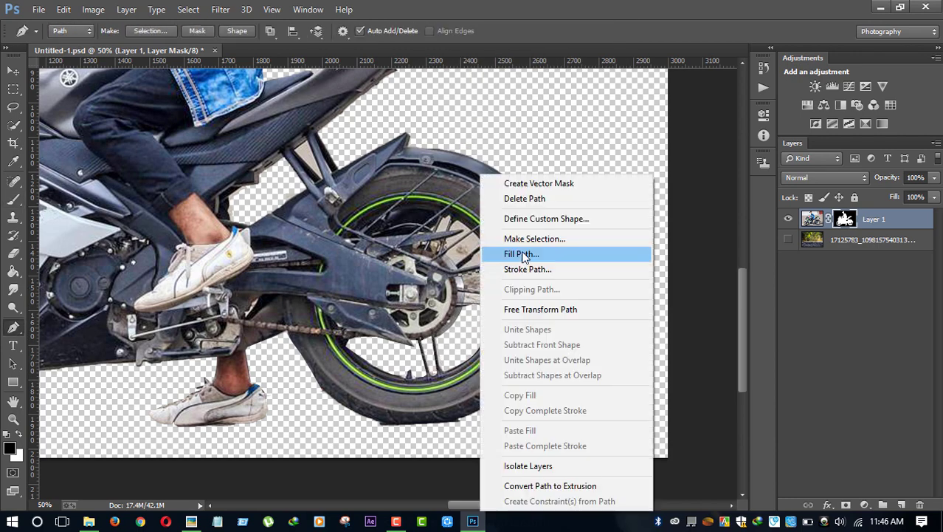
key(Escape)
key(ctrl+plus)
right_click(490, 260)
key(Escape)
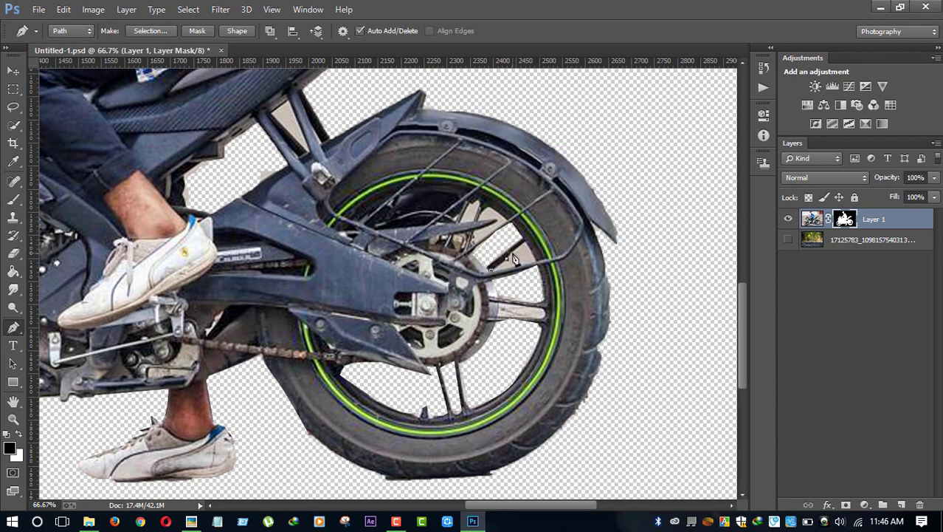
right_click(514, 258)
key(Escape)
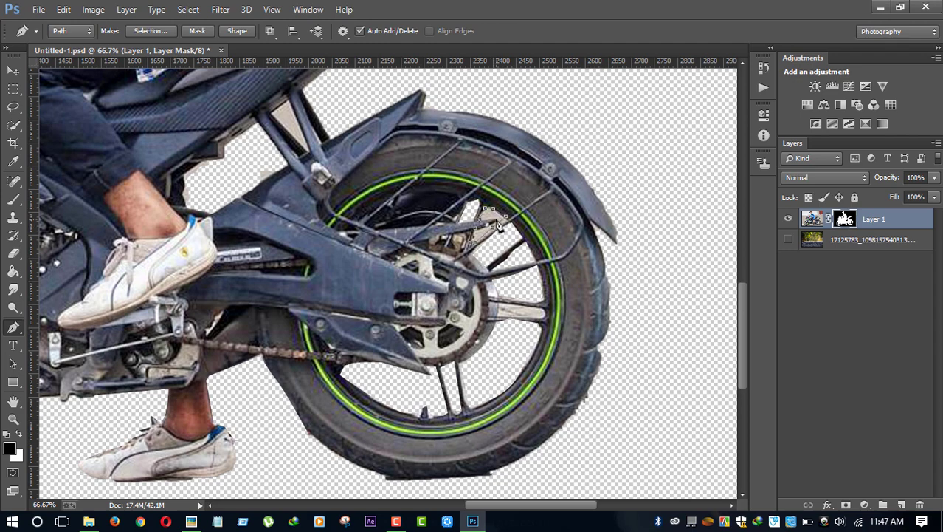
key(ctrl+minus)
key(b)
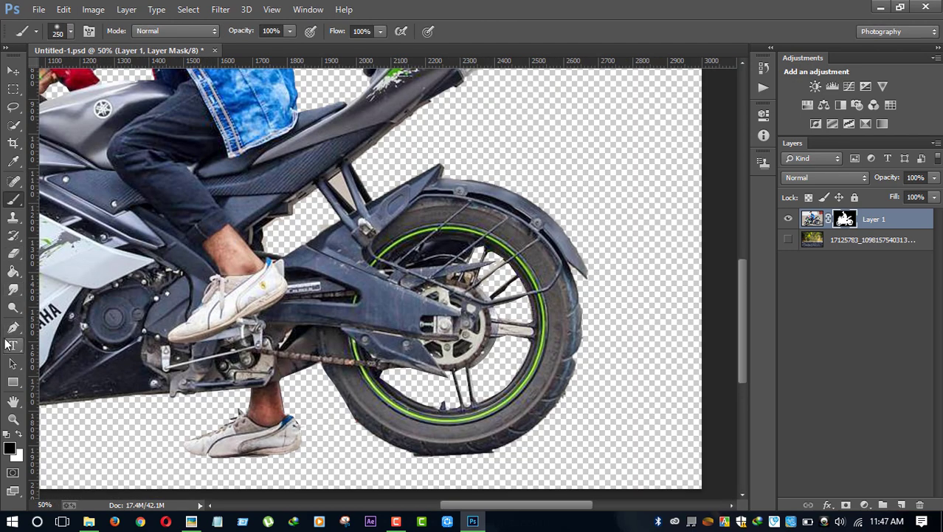
Step: Draw a path around the gap under the seat and make it a selection
click(13, 327)
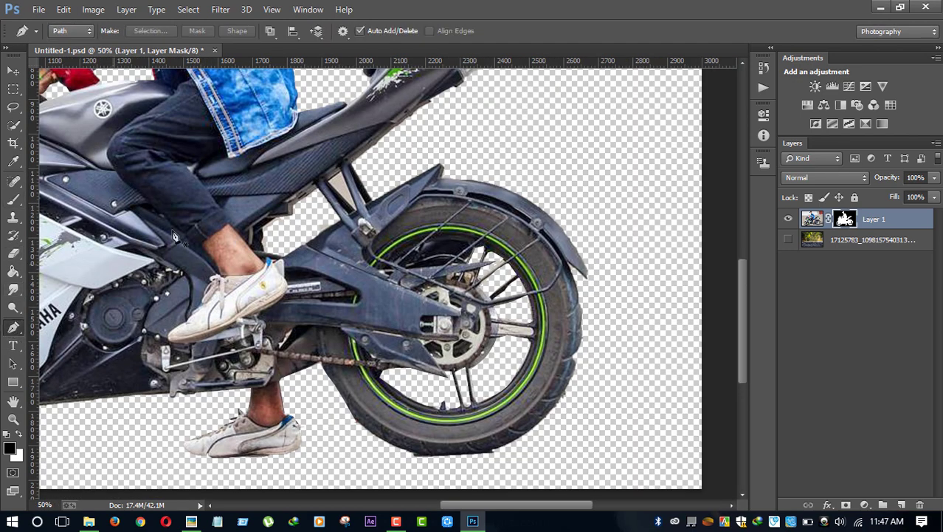
click(326, 180)
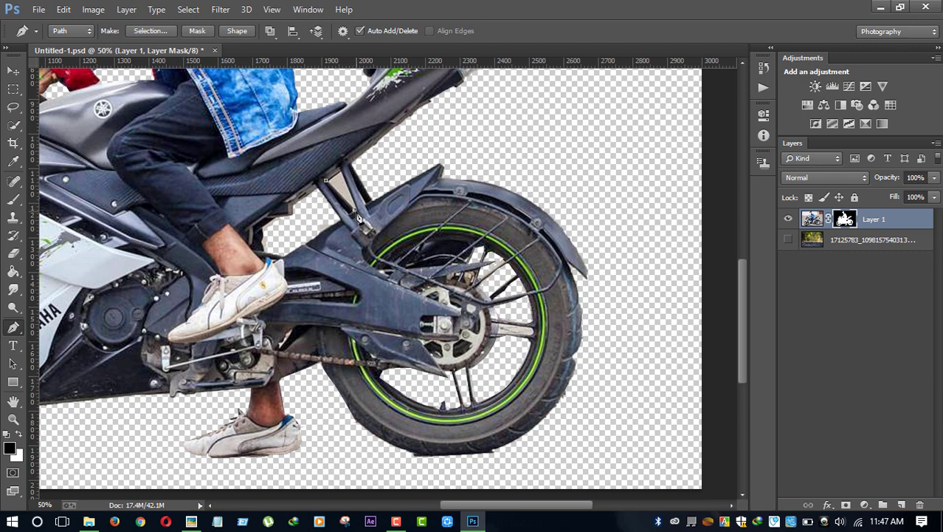
right_click(344, 174)
click(386, 241)
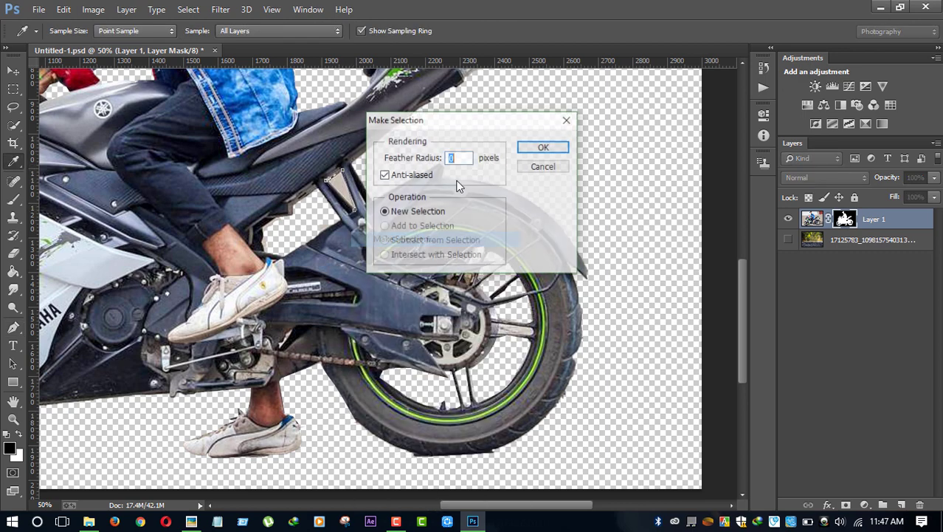
click(540, 150)
key(b)
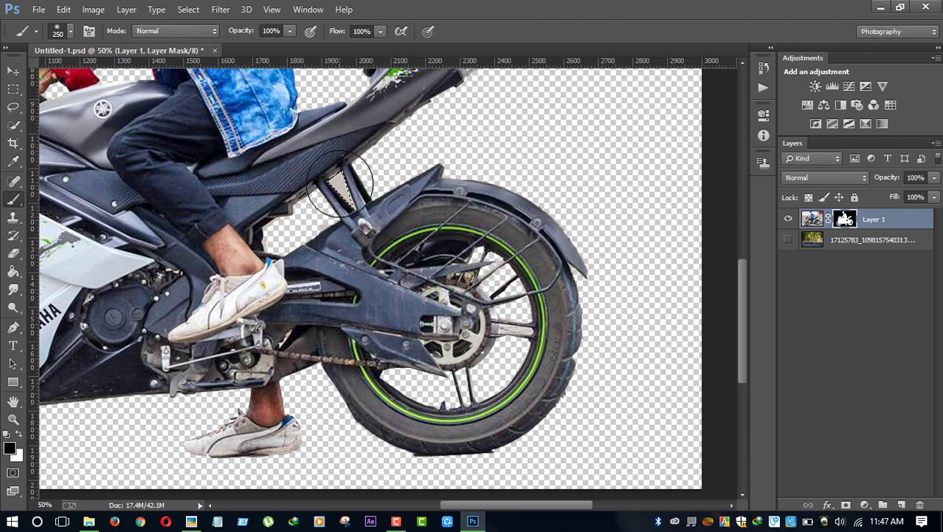
Step: Brush on the mask to tidy the rear frame struts beneath the seat
scroll(351, 222, up, 1)
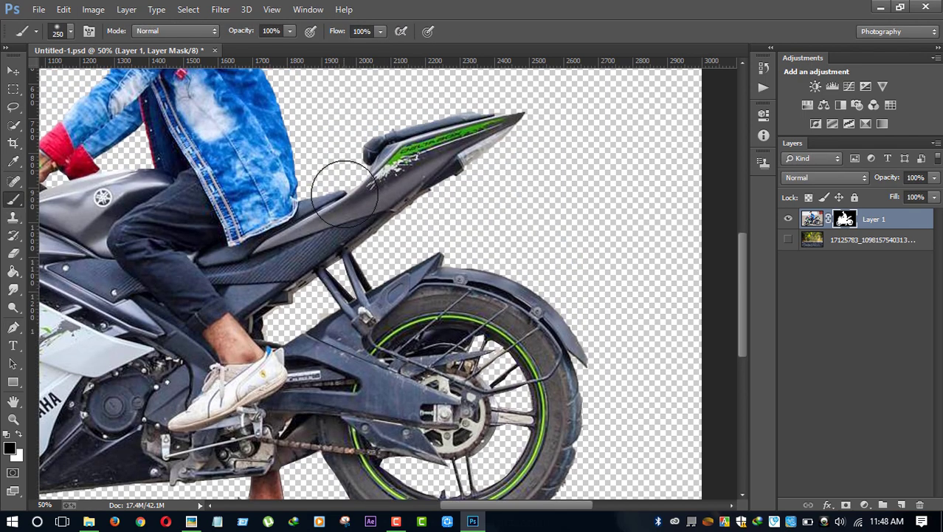
scroll(344, 192, up, 3)
scroll(344, 192, up, 1)
scroll(354, 200, up, 1)
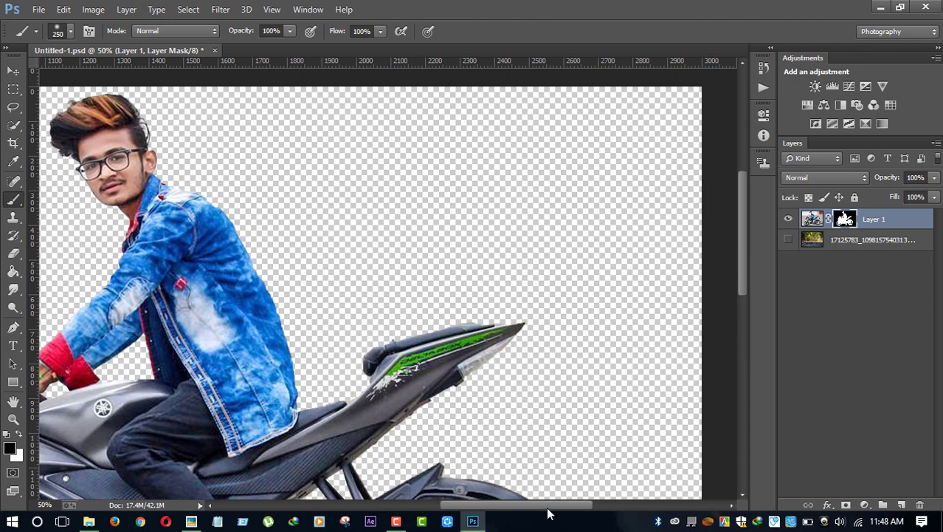
drag(521, 508, 447, 508)
scroll(426, 406, down, 3)
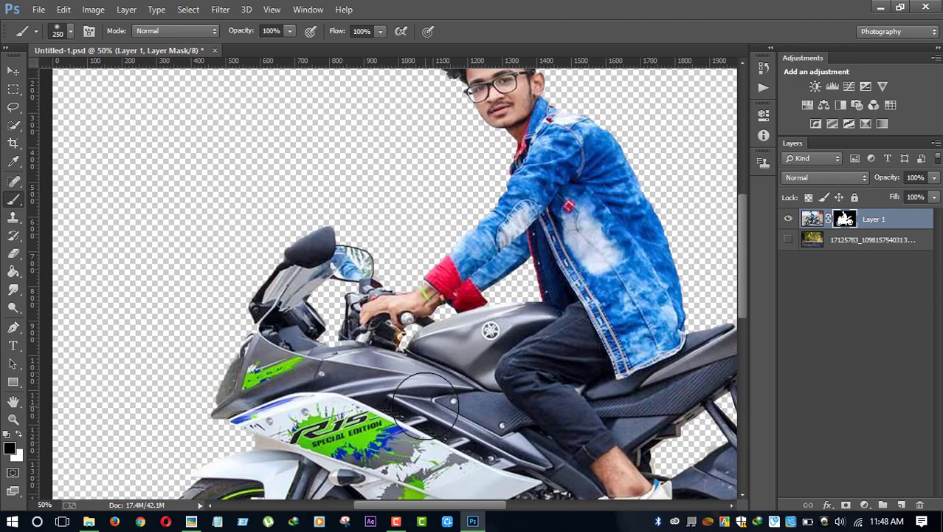
scroll(426, 406, down, 2)
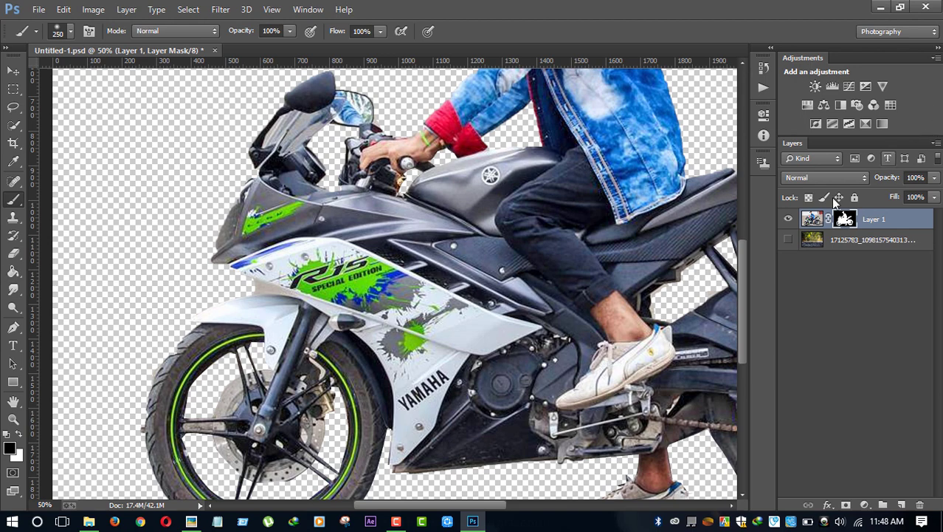
Step: Run Refine Mask on Layer 1's mask, brushing the hair edge and raising Contrast
right_click(843, 221)
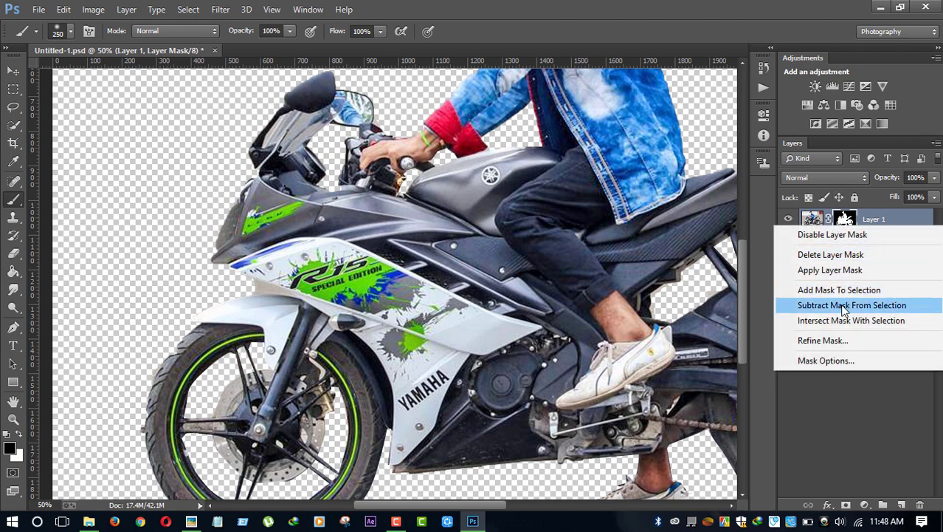
click(842, 341)
drag(821, 74, 928, 83)
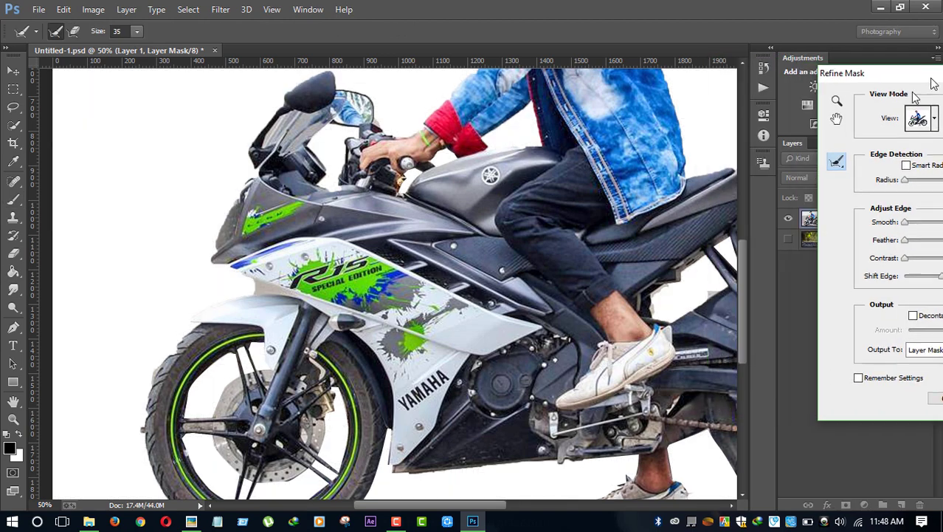
drag(741, 271, 739, 194)
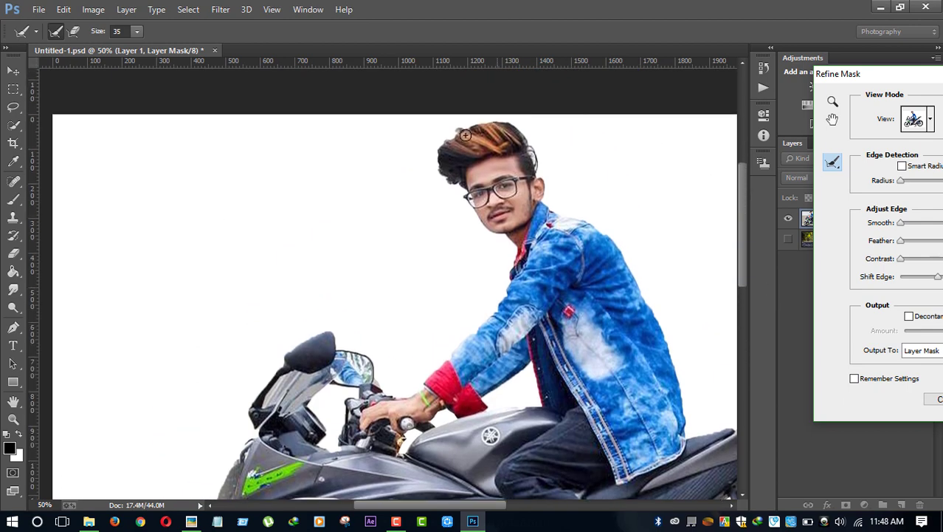
mouse_move(454, 181)
mouse_down()
mouse_move(436, 151)
mouse_move(456, 130)
mouse_move(484, 127)
mouse_move(521, 140)
mouse_move(540, 177)
mouse_up()
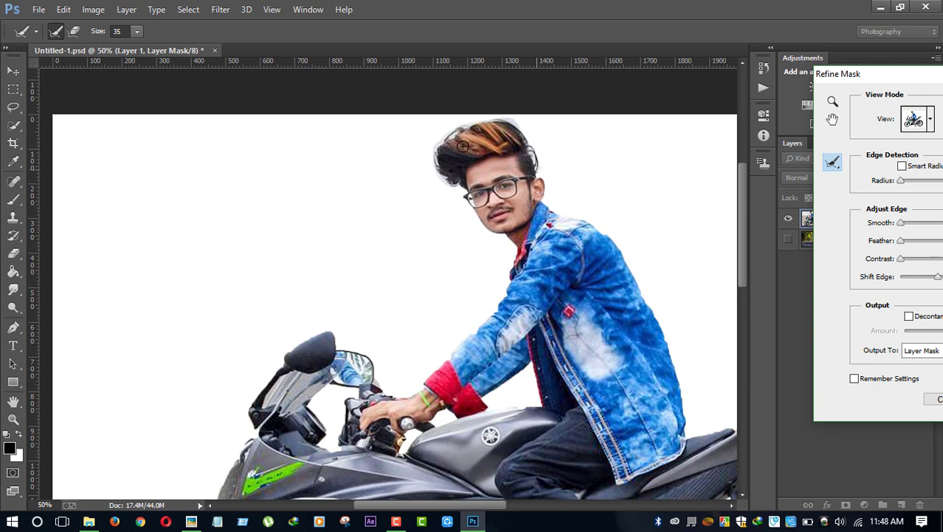
drag(888, 76, 838, 74)
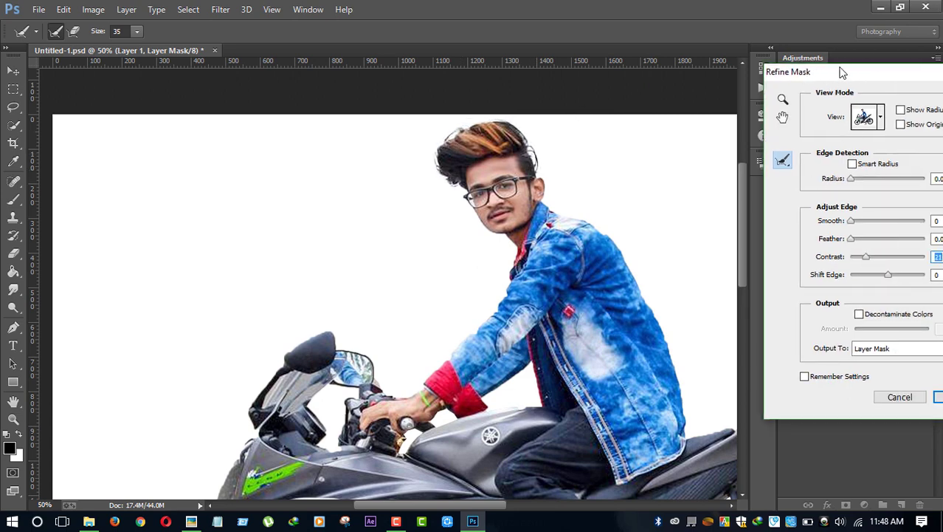
drag(838, 71, 738, 80)
click(861, 406)
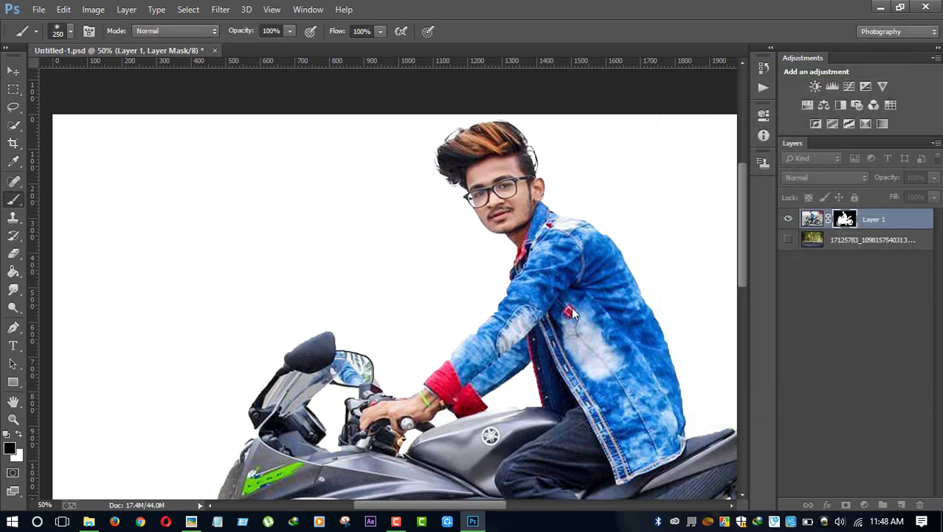
Step: Crop outward from the top-right corner to enlarge the canvas around the cutout
key(ctrl+minus)
key(ctrl+minus)
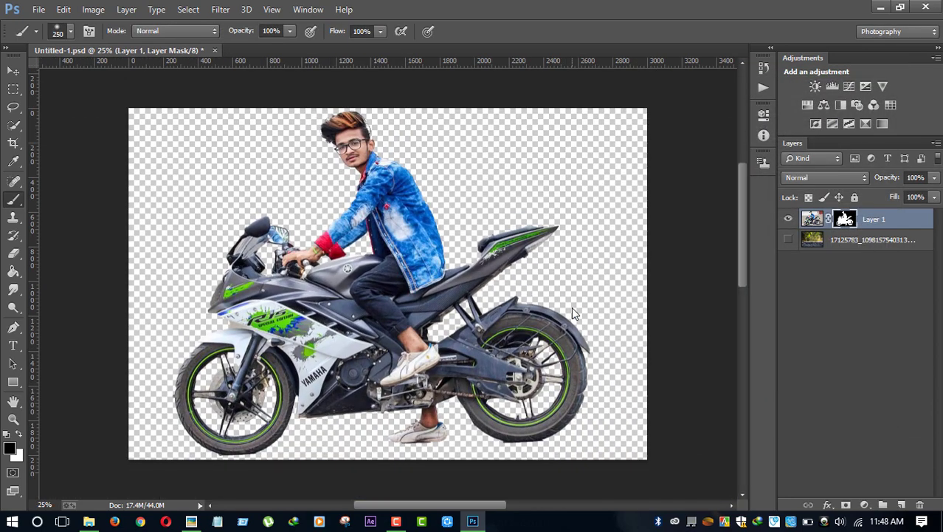
click(18, 66)
click(11, 144)
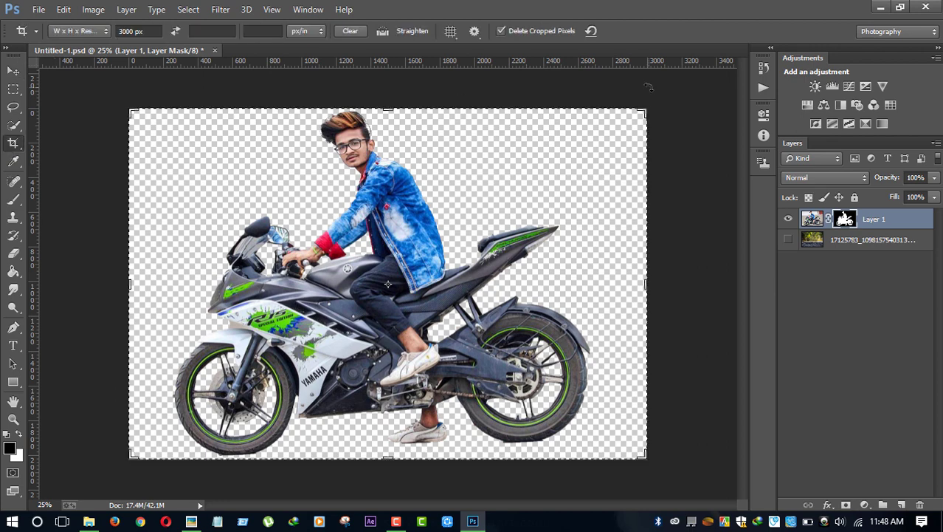
drag(641, 113, 656, 105)
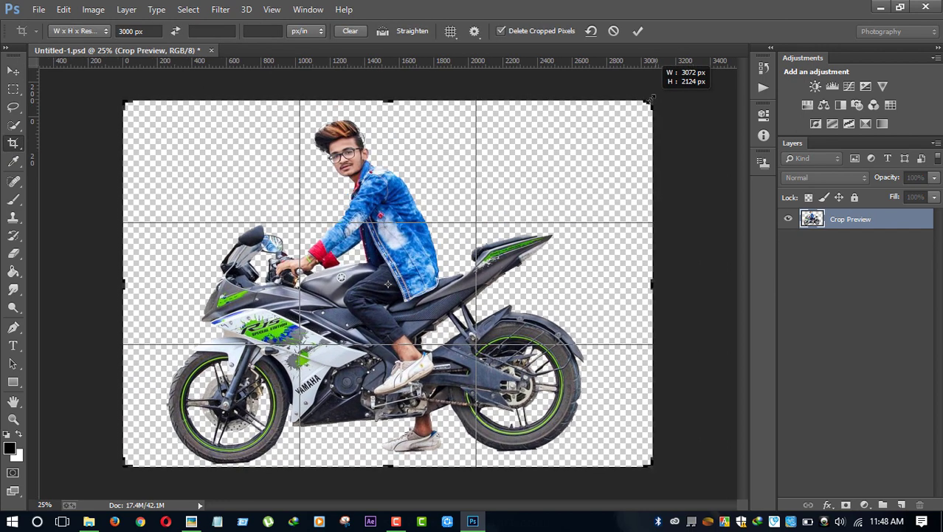
drag(655, 105, 666, 99)
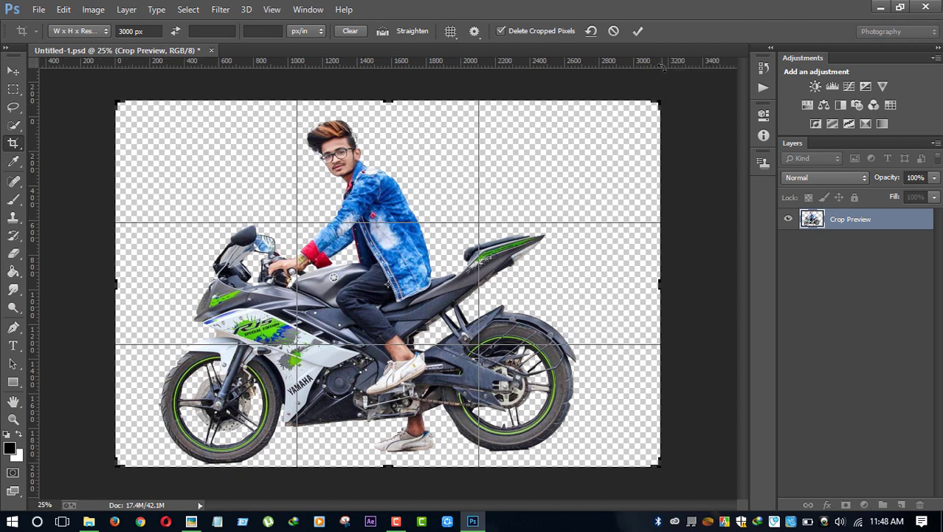
click(639, 31)
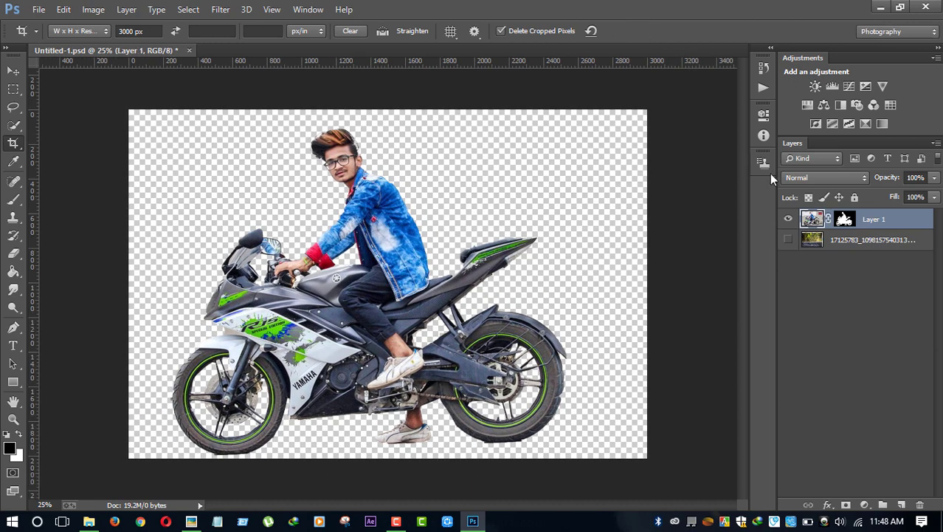
Step: Show the blurred bokeh background layer and scale it to about 106% to fill the canvas
click(848, 240)
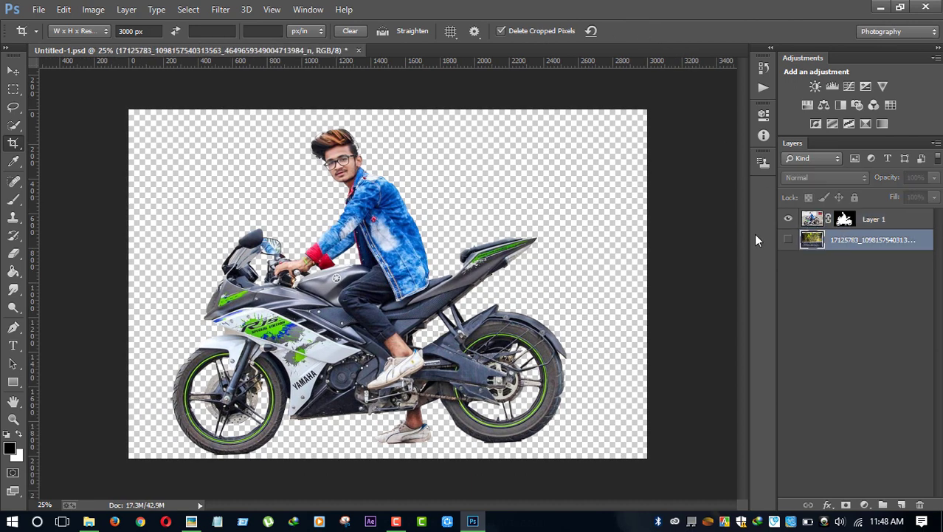
click(786, 240)
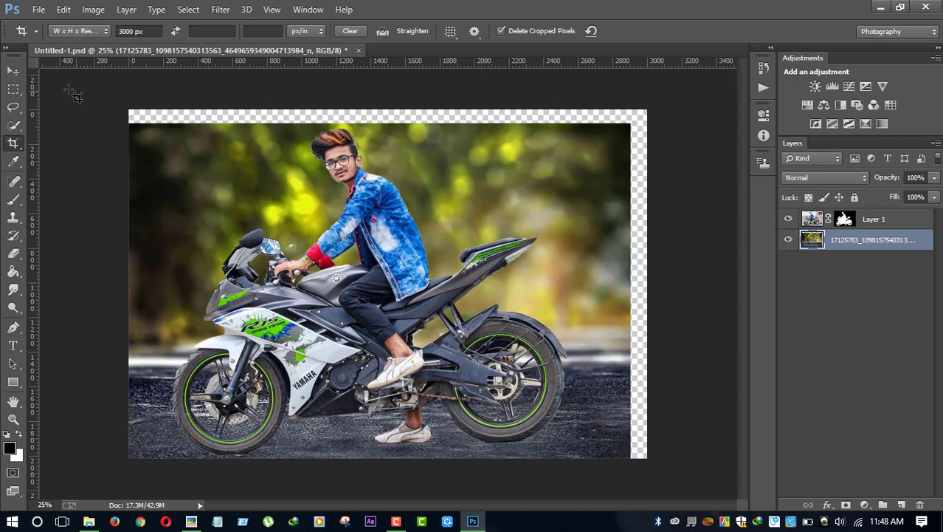
click(13, 72)
drag(457, 161, 463, 153)
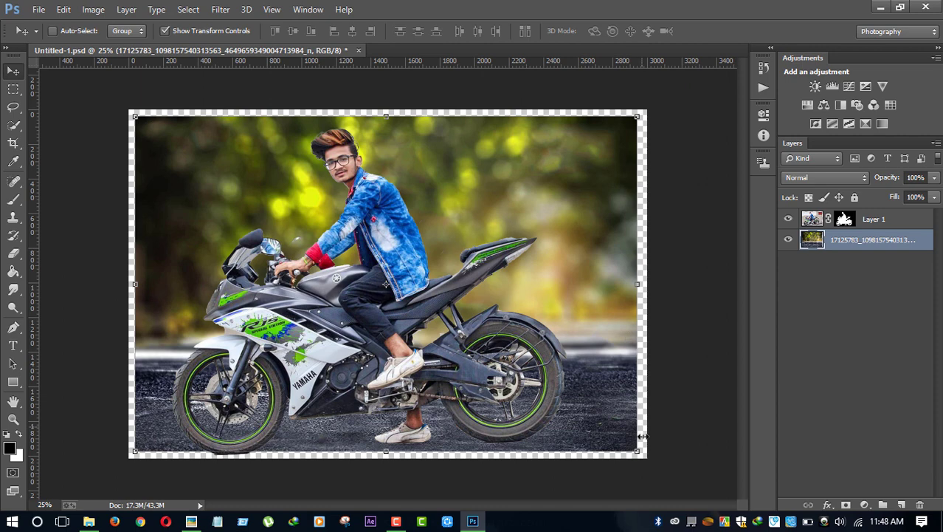
drag(640, 451, 657, 461)
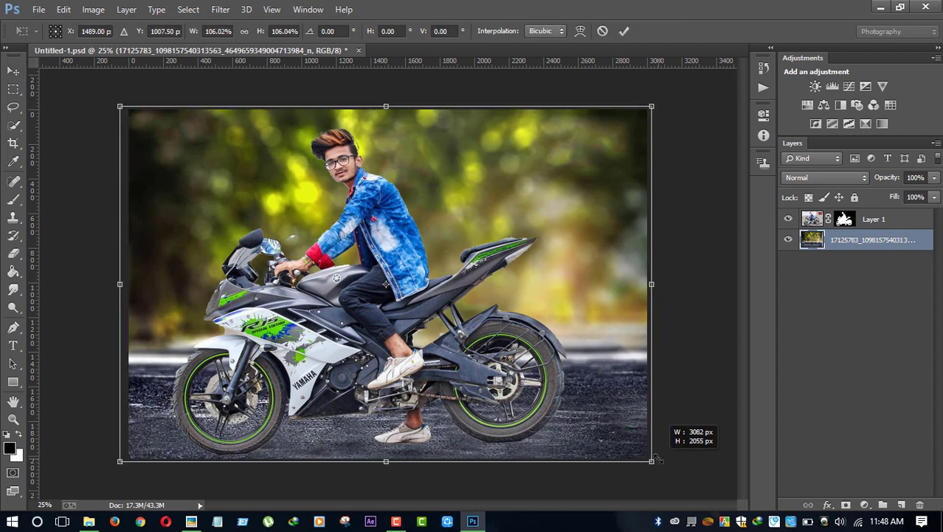
click(625, 29)
Step: Scale the rider layer to about 98% and reposition it on the road
click(844, 220)
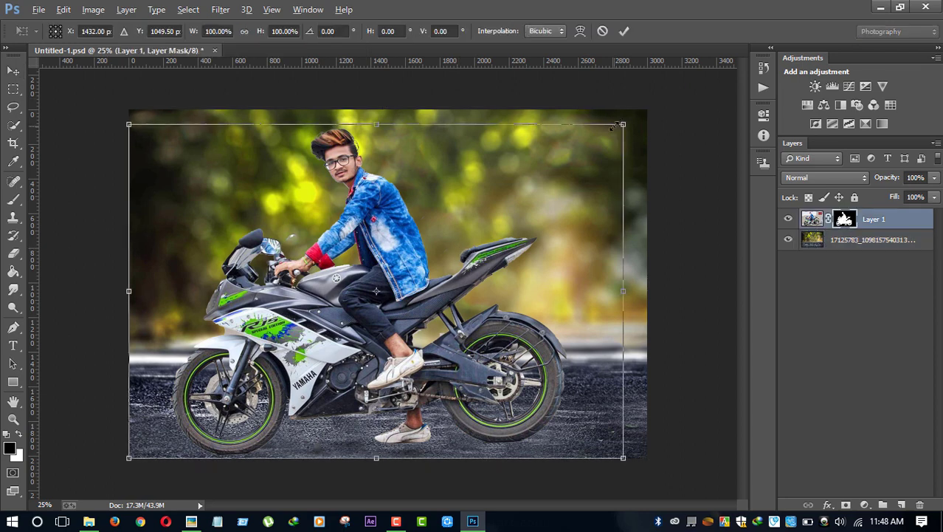
drag(622, 124, 575, 149)
drag(512, 181, 528, 192)
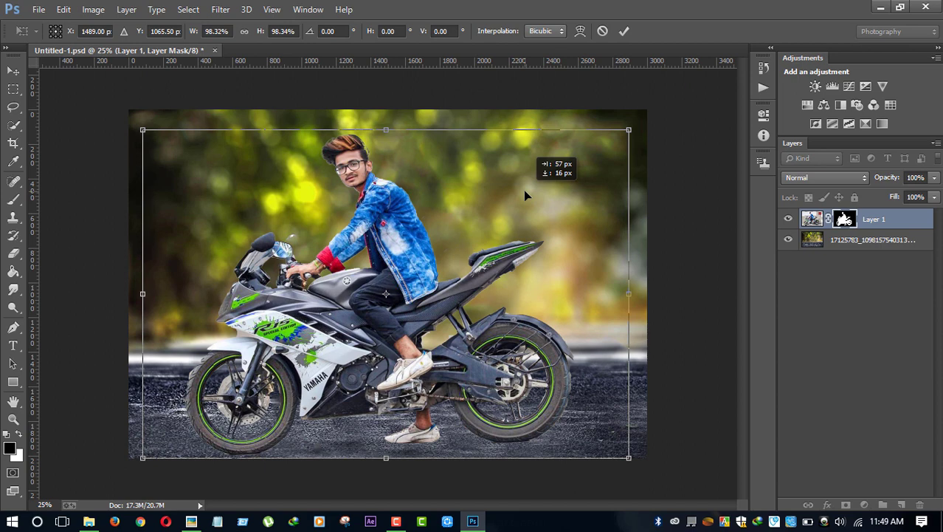
click(623, 31)
click(165, 33)
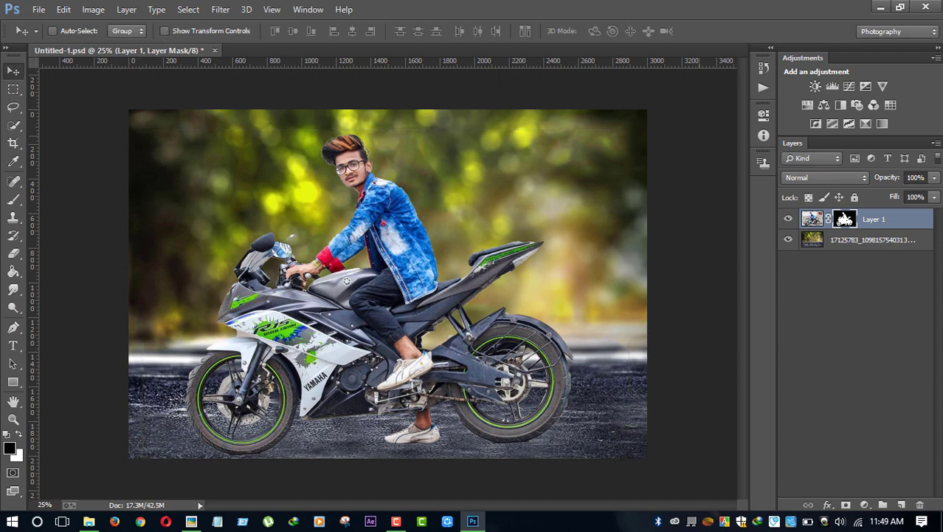
Step: Duplicate Layer 1 and remove the copy's layer mask
drag(845, 219, 890, 436)
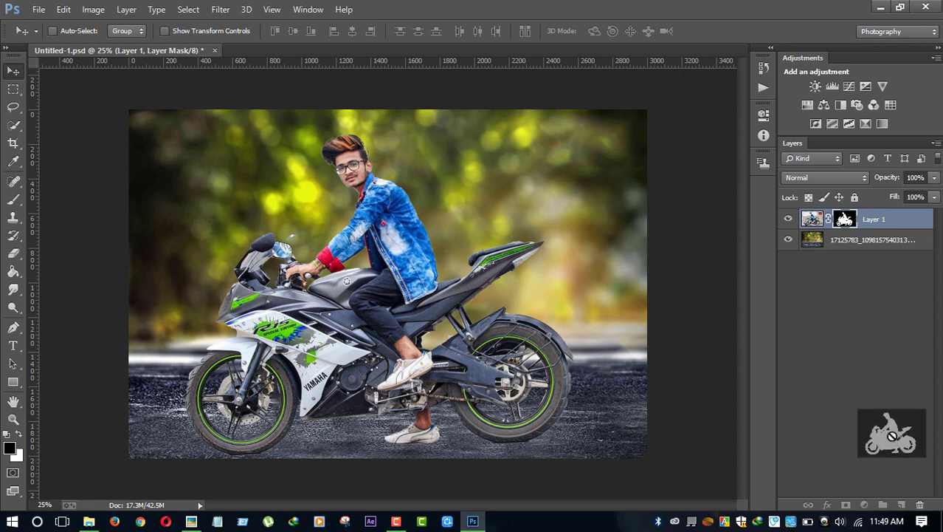
drag(818, 230, 903, 503)
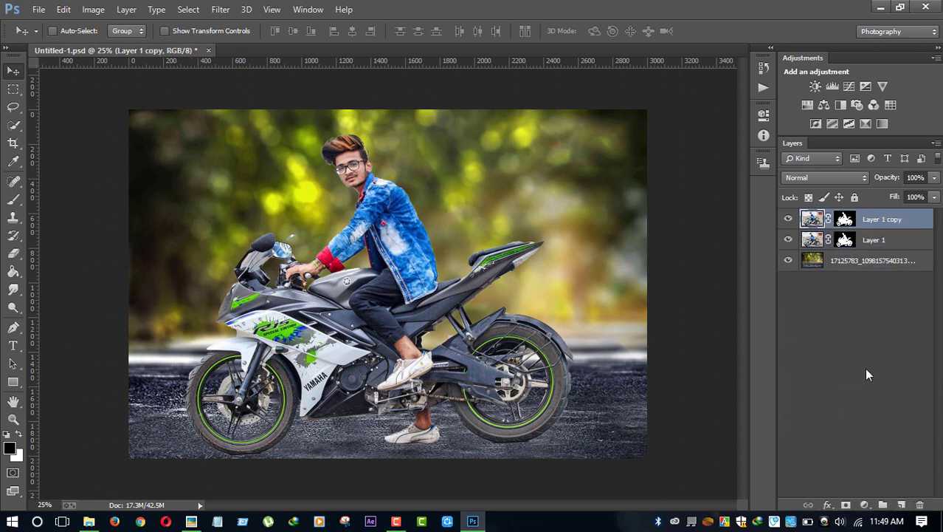
click(847, 219)
right_click(849, 223)
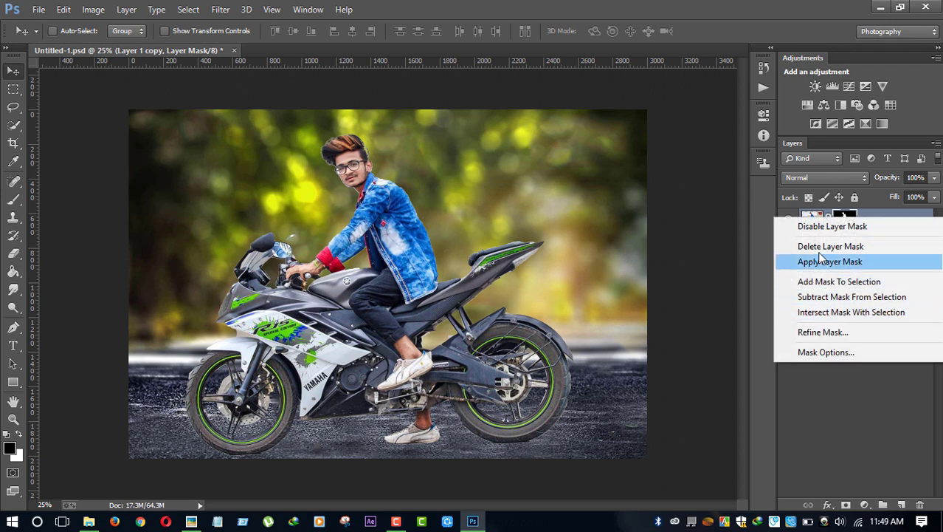
click(831, 246)
Step: Set the Layer 1 copy's blend mode to Luminosity
click(822, 177)
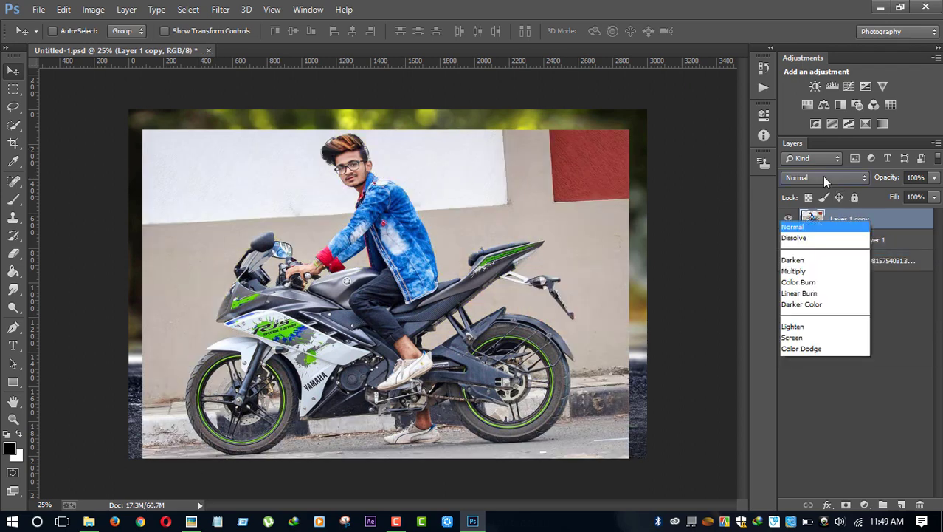
click(810, 352)
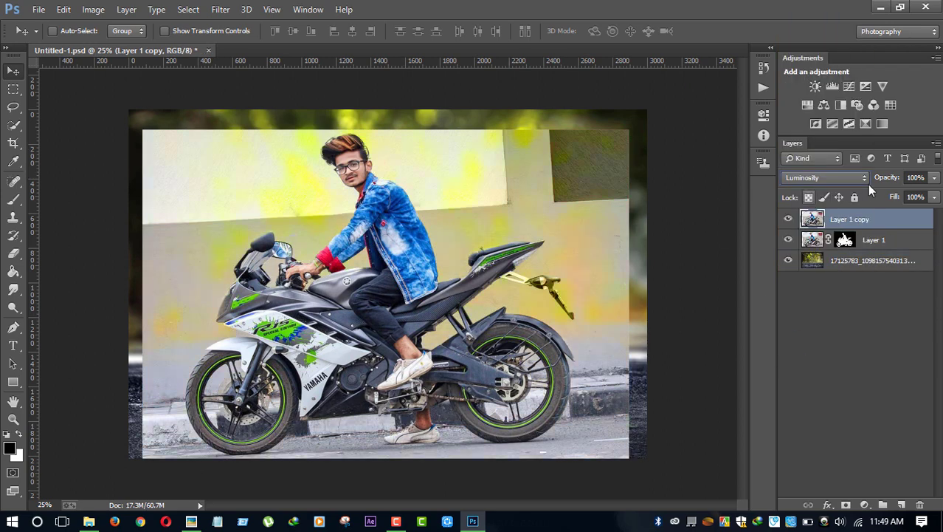
click(935, 177)
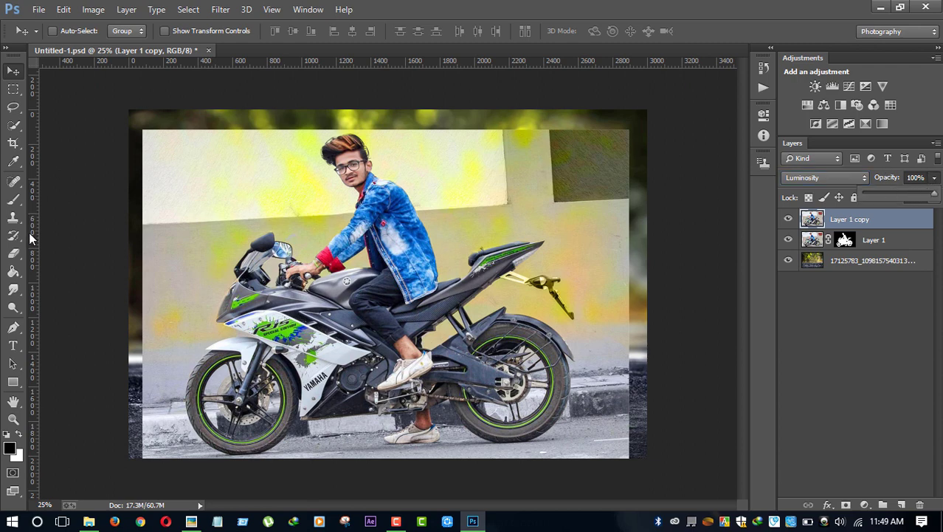
click(13, 253)
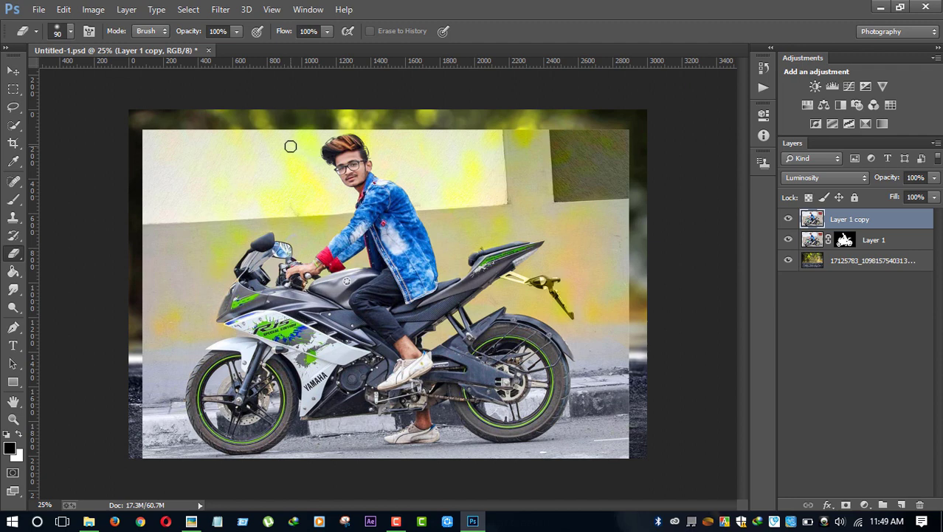
Step: Erase the copy's top area and yellow wall with a 900px eraser, then shrink it to 400px
key(bracketright)
key(bracketright)
key(bracketright)
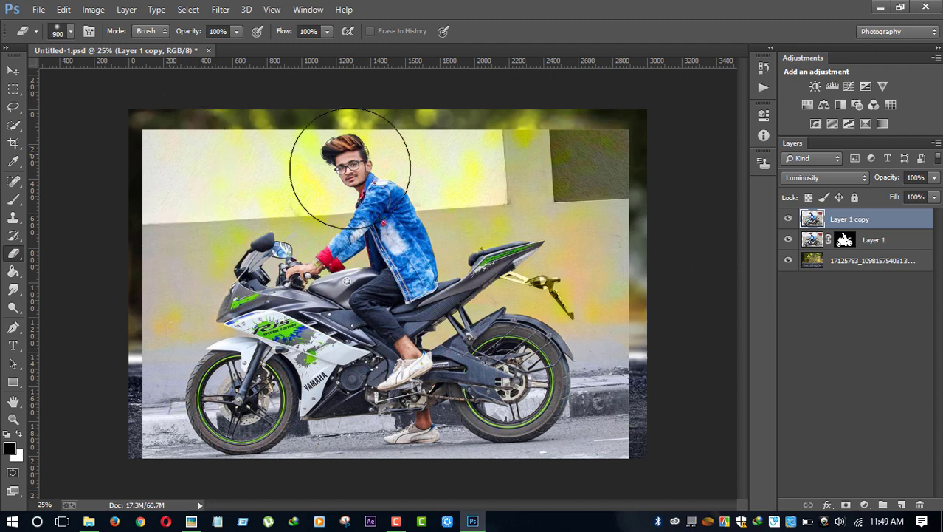
mouse_move(347, 158)
mouse_down()
mouse_move(147, 147)
mouse_move(353, 146)
mouse_move(431, 116)
mouse_move(611, 210)
mouse_move(136, 242)
mouse_move(216, 262)
mouse_move(159, 403)
mouse_move(167, 384)
mouse_move(214, 402)
mouse_up()
drag(527, 314, 536, 225)
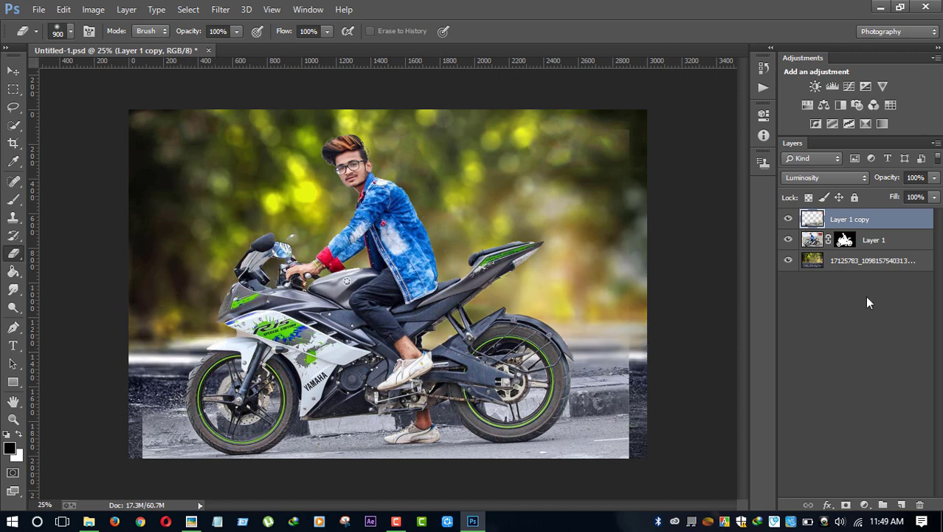
drag(600, 336, 544, 323)
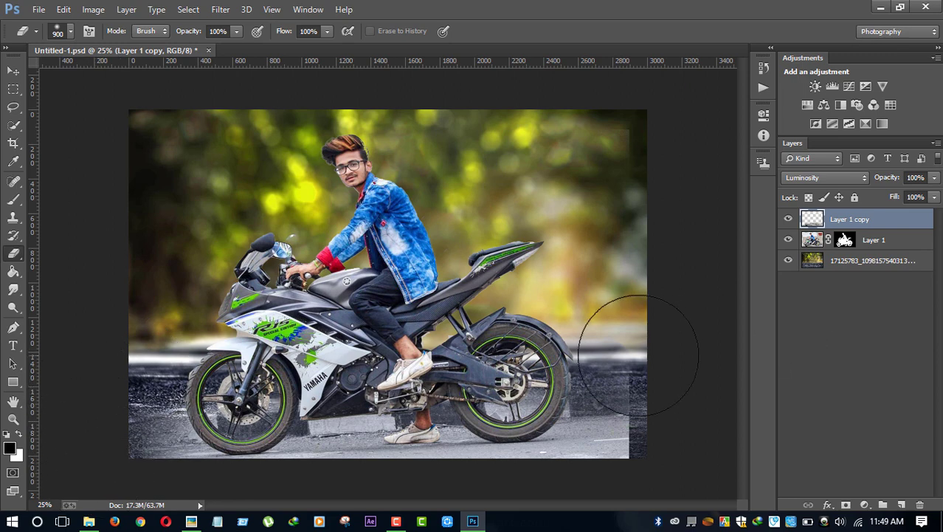
mouse_move(632, 337)
mouse_down()
mouse_move(642, 400)
mouse_move(641, 361)
mouse_up()
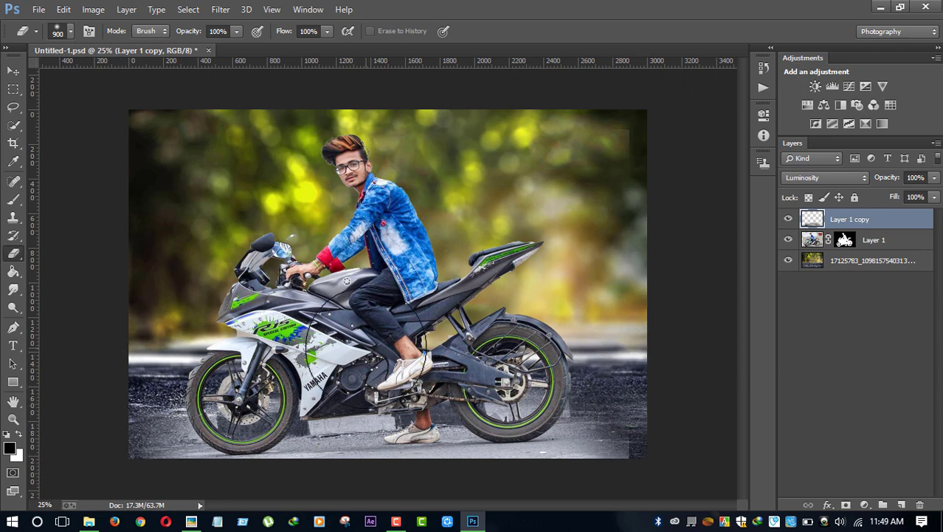
key(bracketleft)
key(bracketleft)
key(bracketleft)
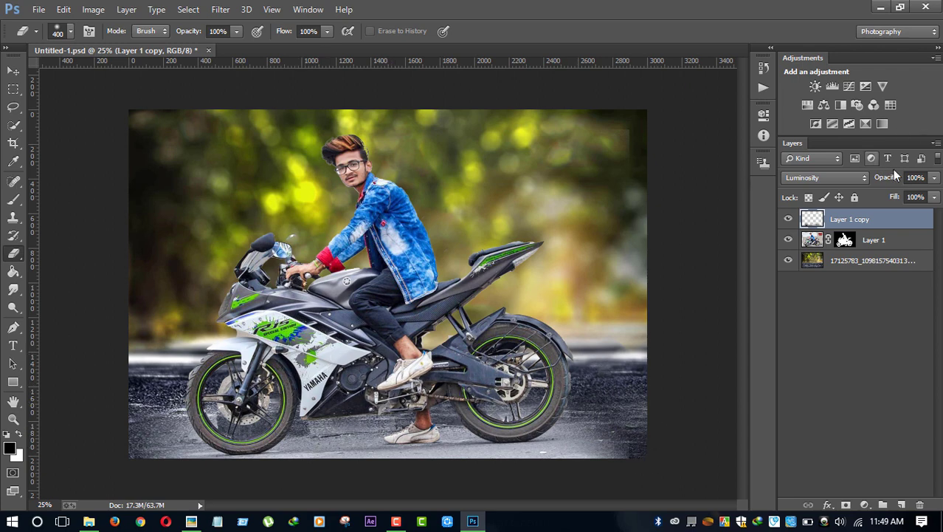
Step: Lower the copy's opacity to 47% and open Brightness/Contrast
drag(935, 177, 898, 196)
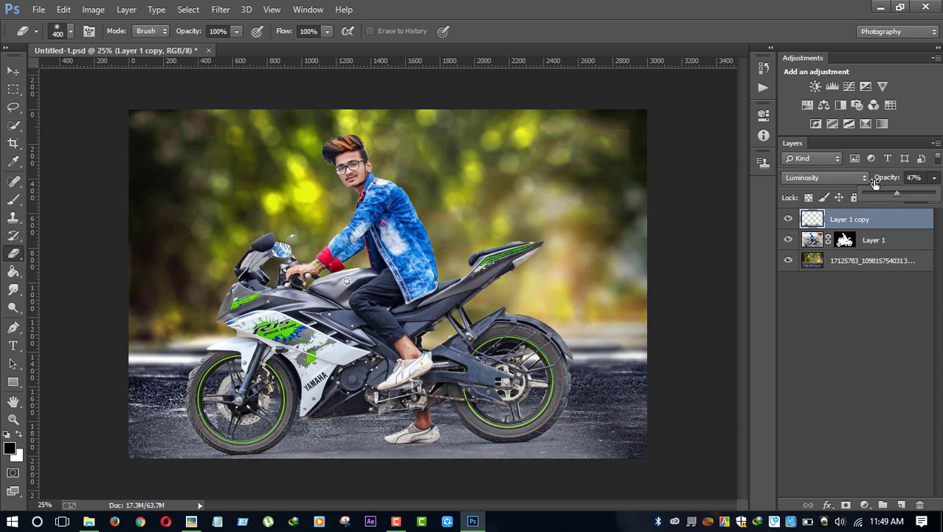
click(93, 9)
mouse_move(114, 45)
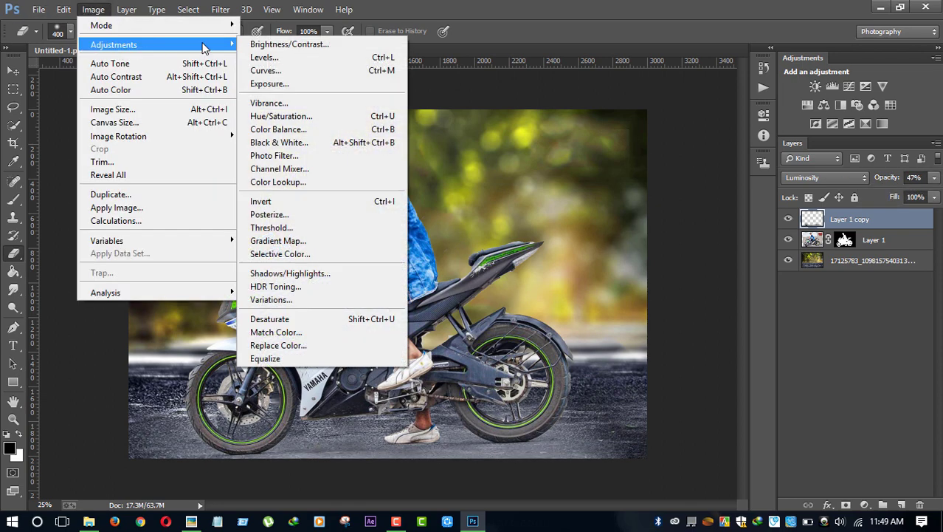
click(273, 45)
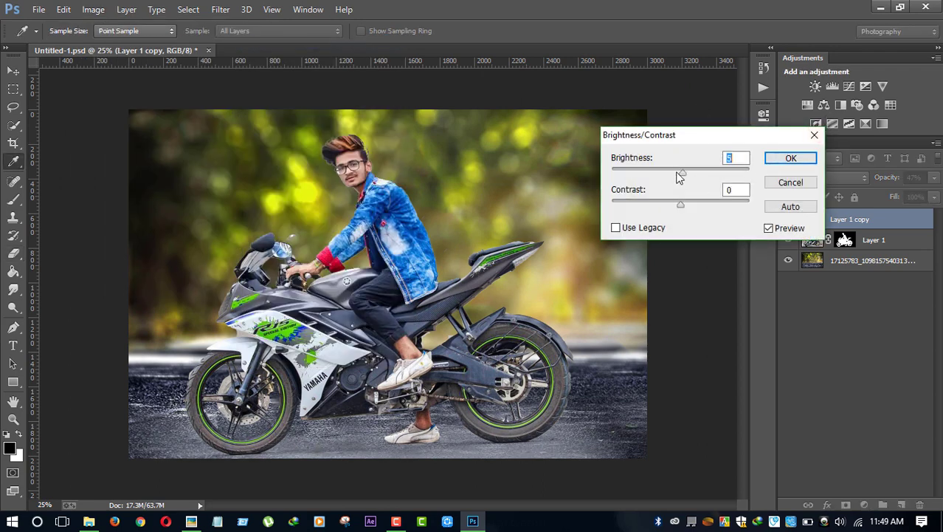
Step: Apply a Brightness/Contrast change with brightness -74 and raised contrast
drag(679, 177, 649, 180)
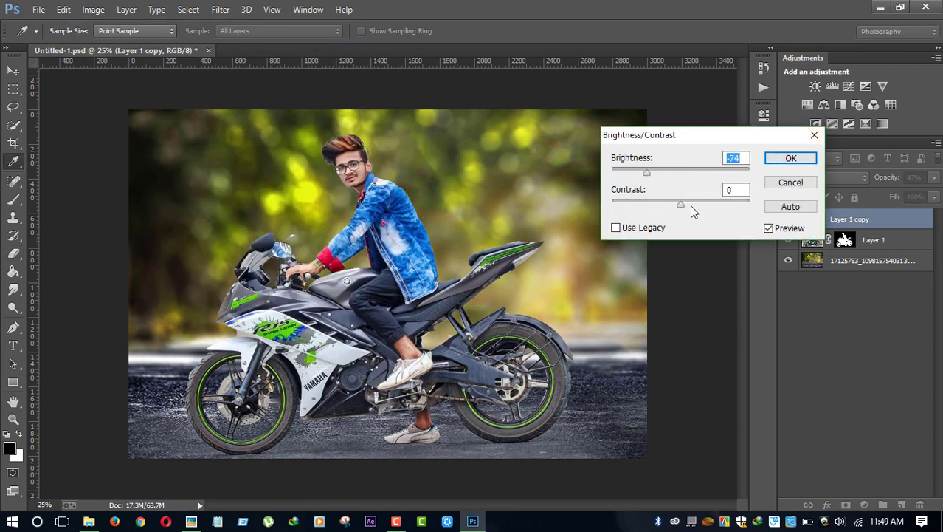
drag(692, 207, 753, 205)
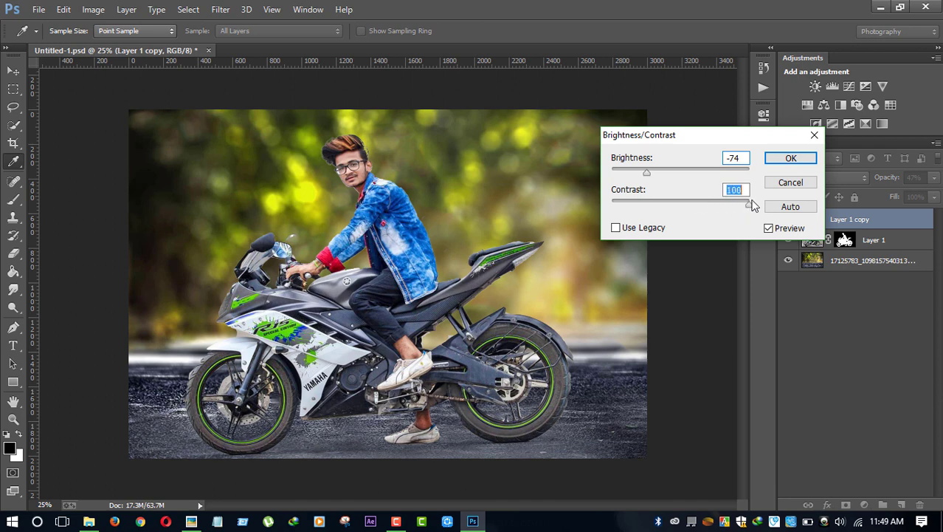
click(791, 158)
Step: Switch to the Eraser and fine-tune Layer 1 copy's opacity to 65%
key(e)
click(934, 177)
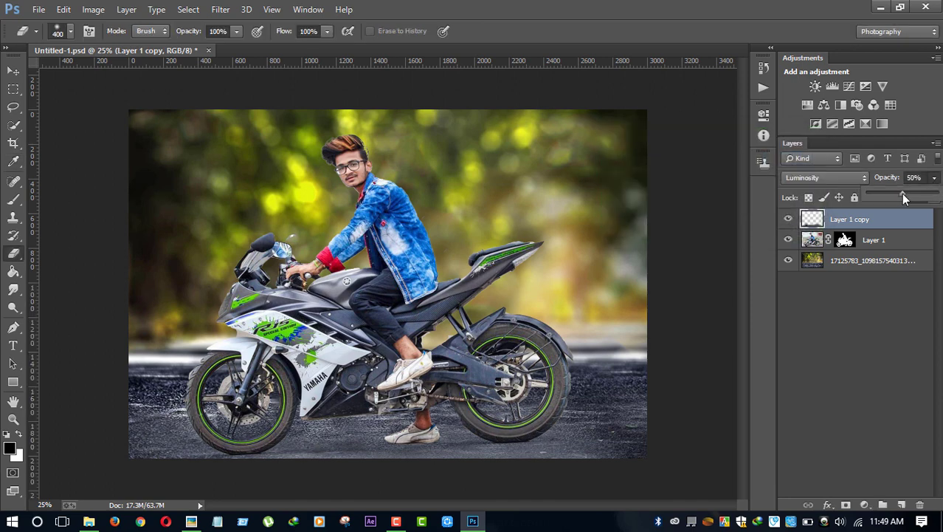
drag(918, 195, 906, 196)
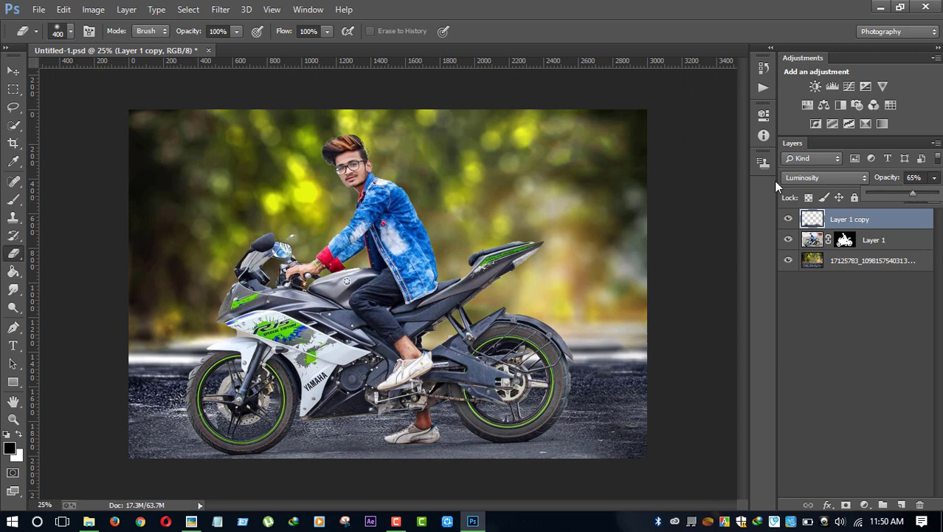
Step: Set Layer 1 copy's midtone Color Balance to -25, -21, +48, then toggle its visibility to compare
click(93, 9)
mouse_move(113, 45)
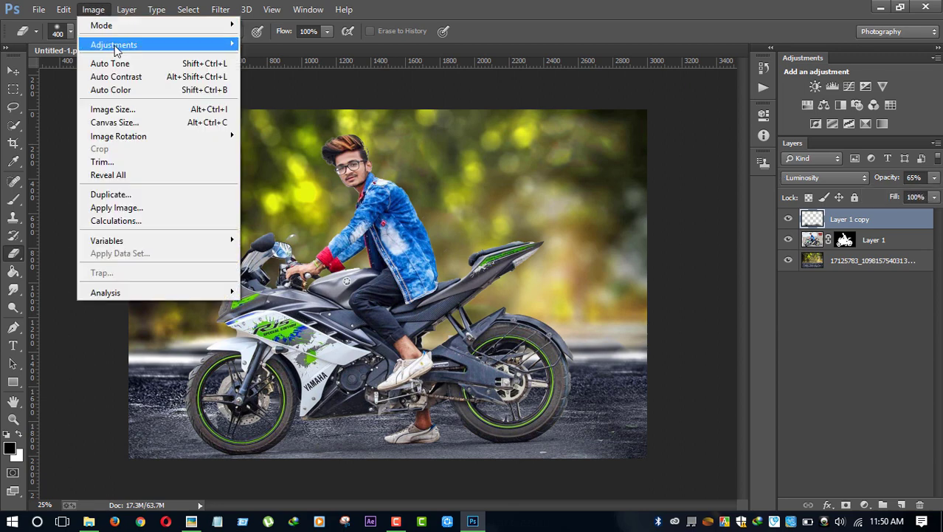
click(307, 129)
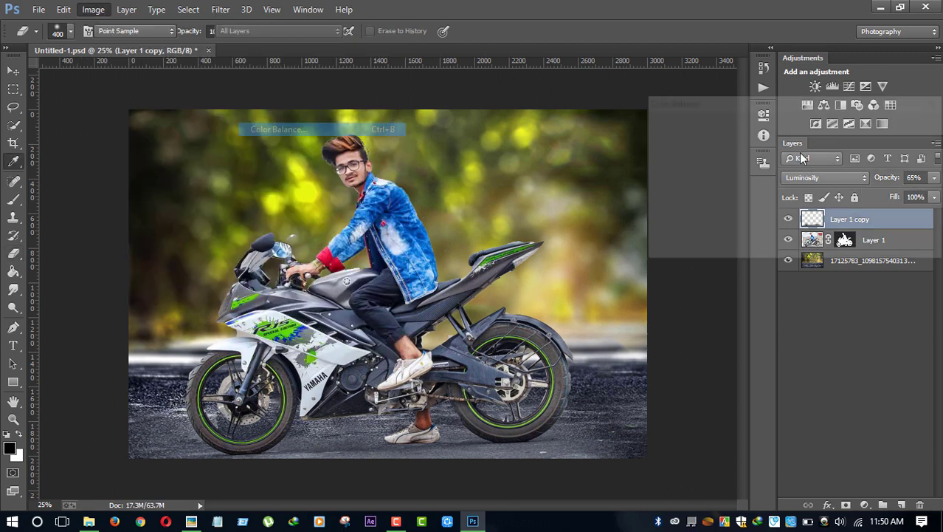
mouse_move(768, 194)
mouse_down()
mouse_move(801, 192)
mouse_move(754, 175)
mouse_move(775, 157)
mouse_move(812, 158)
mouse_up()
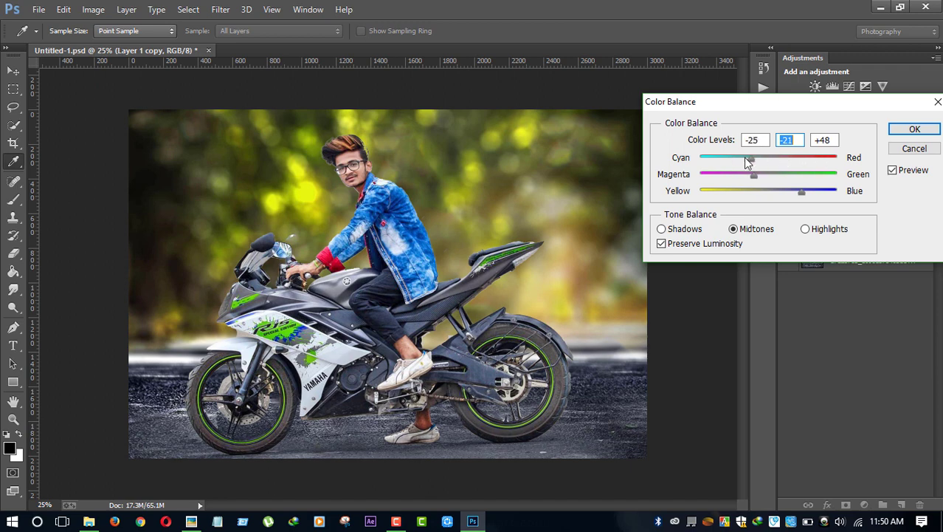
click(915, 129)
key(e)
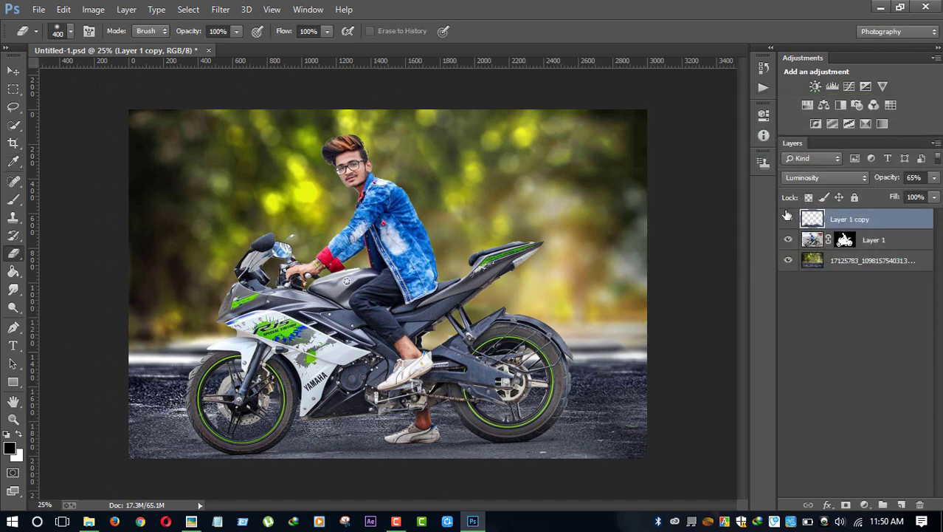
click(787, 217)
click(787, 218)
Step: Apply Layer 1's mask permanently to its pixels
click(844, 240)
right_click(844, 241)
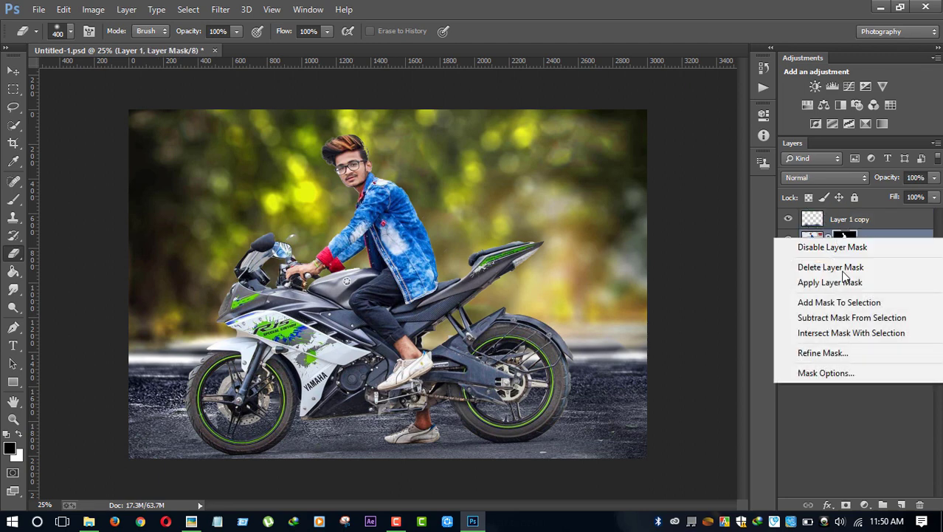
click(838, 284)
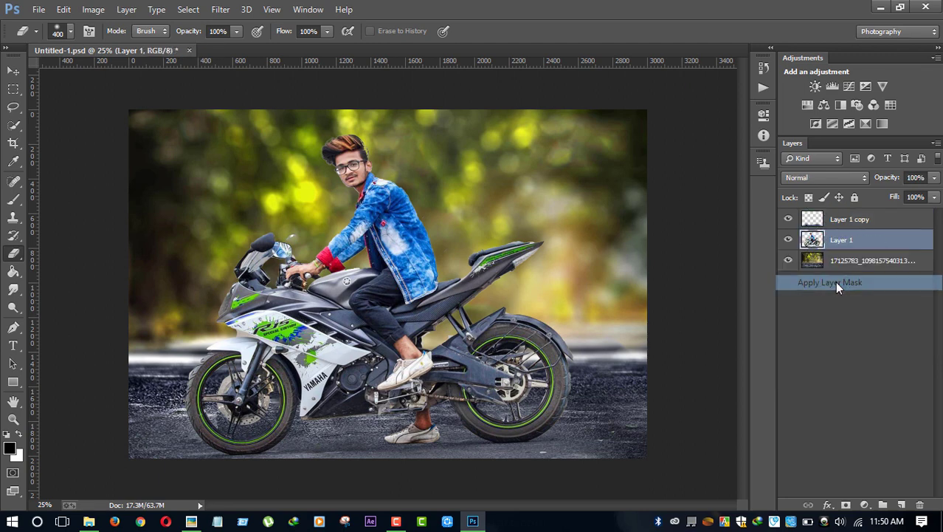
Step: Toggle Layer 1 copy and Layer 1 to check the cut-out, then zoom to 50% on the rider
click(790, 220)
click(789, 220)
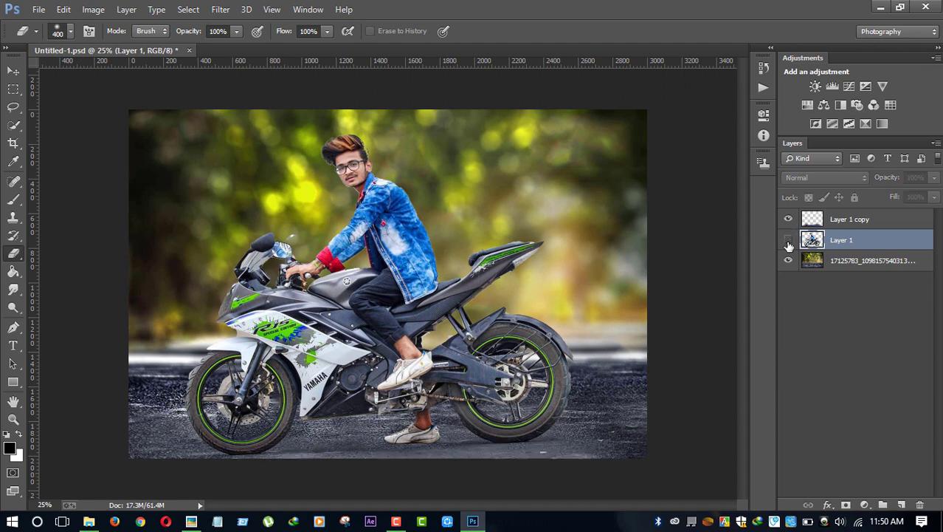
click(789, 241)
click(788, 241)
click(861, 262)
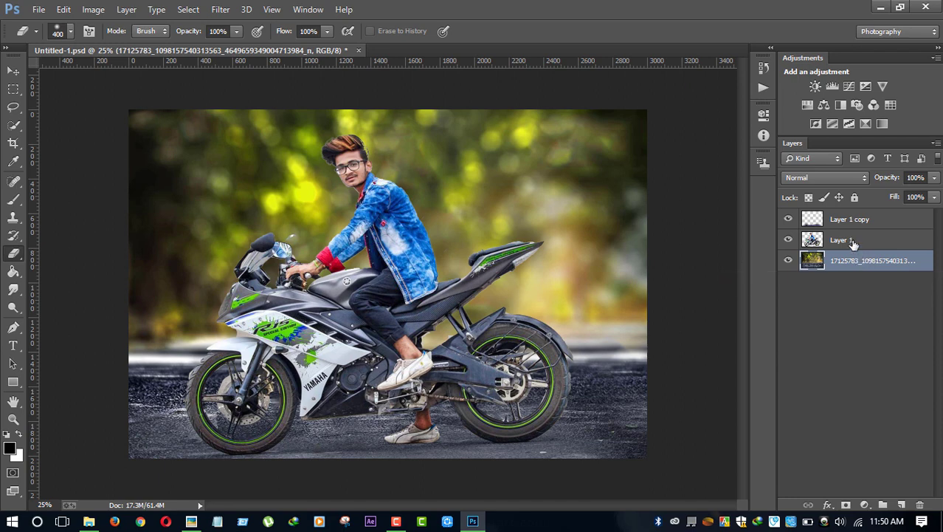
click(853, 243)
key(ctrl+plus)
key(ctrl+plus)
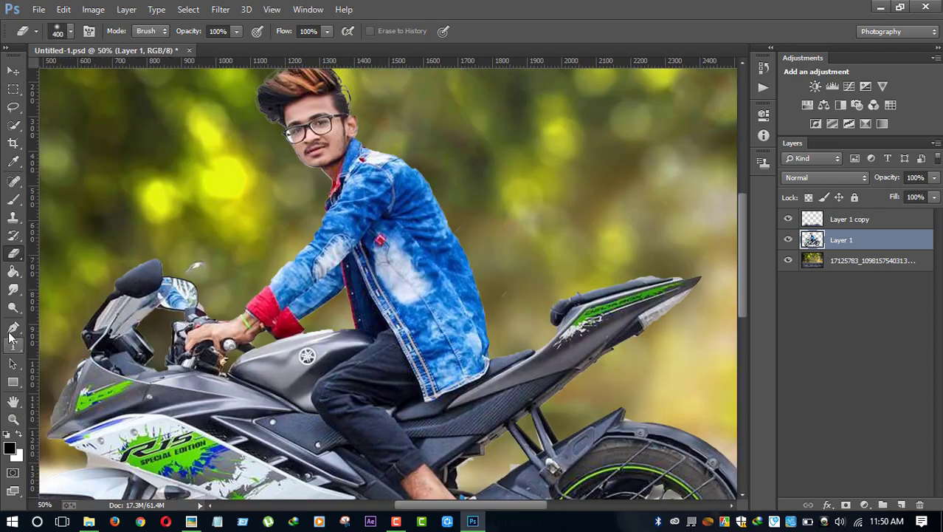
Step: Trace a pen path at 100% zoom from the chin along the jawline to the hair edge
click(13, 327)
key(ctrl+plus)
key(ctrl+plus)
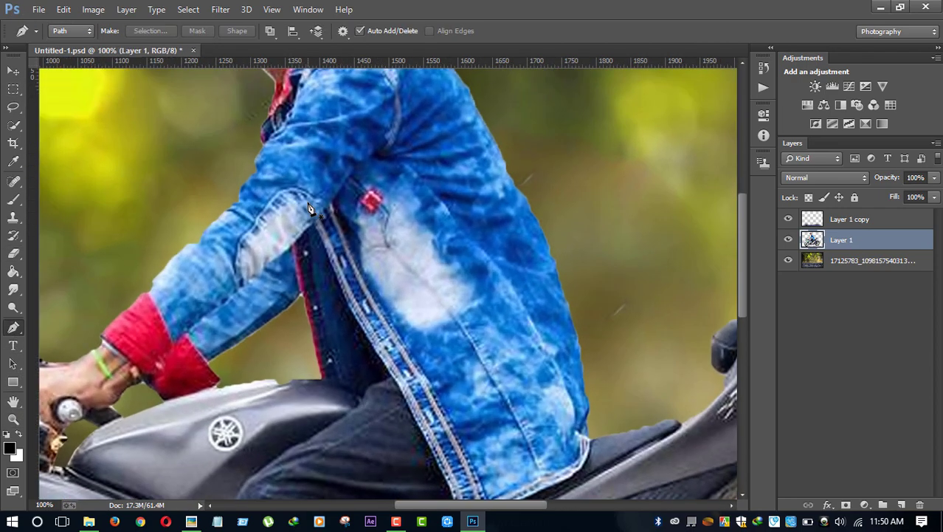
scroll(302, 199, up, 2)
scroll(300, 194, up, 2)
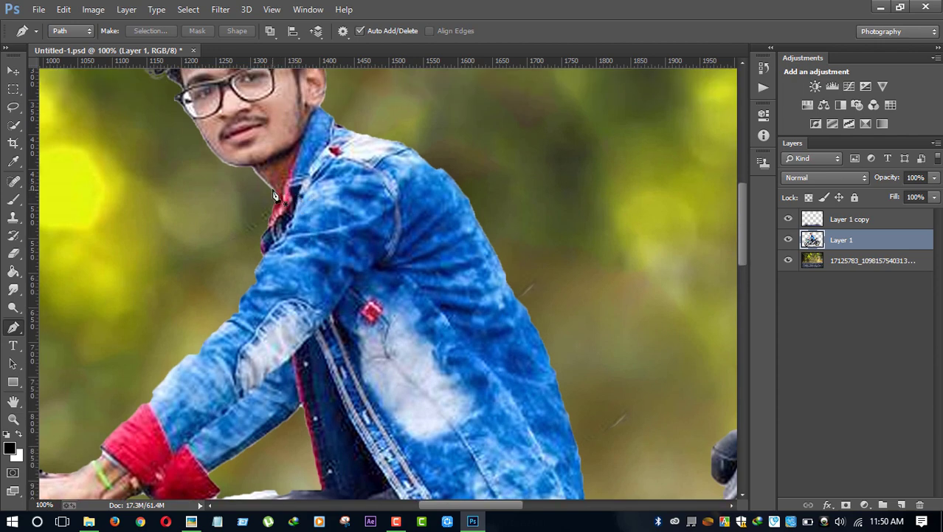
click(278, 193)
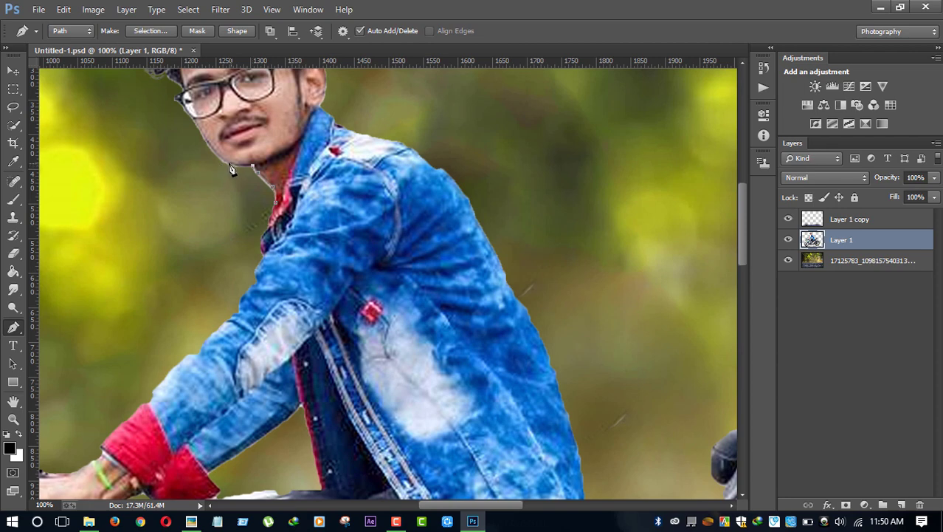
click(211, 146)
scroll(178, 107, up, 2)
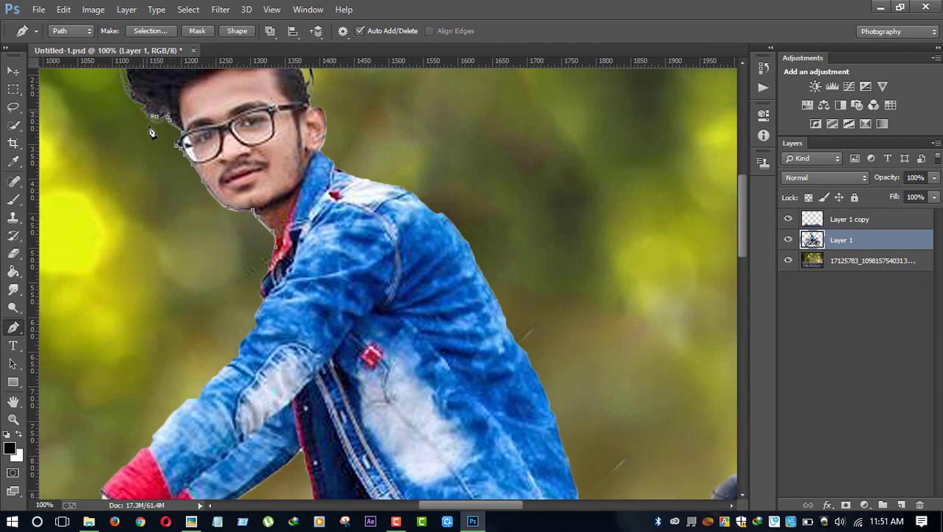
scroll(152, 129, up, 3)
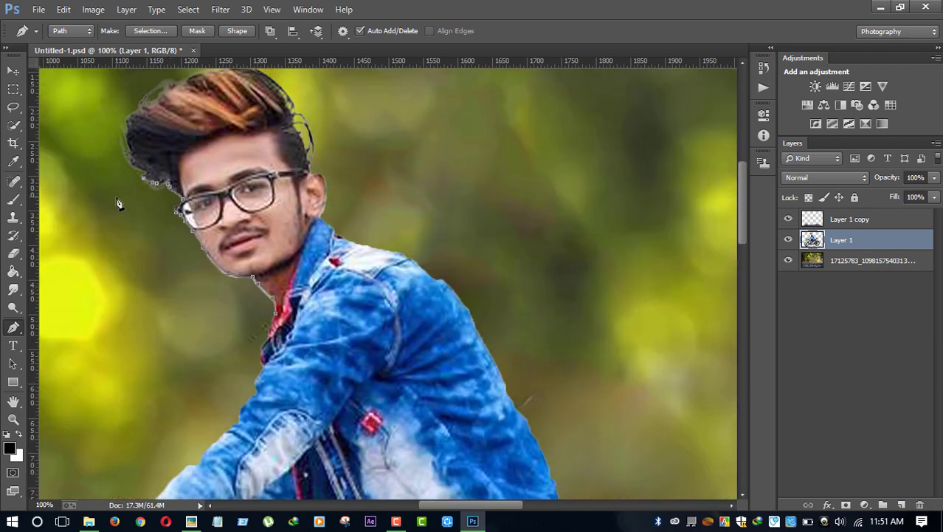
click(130, 157)
scroll(251, 324, down, 3)
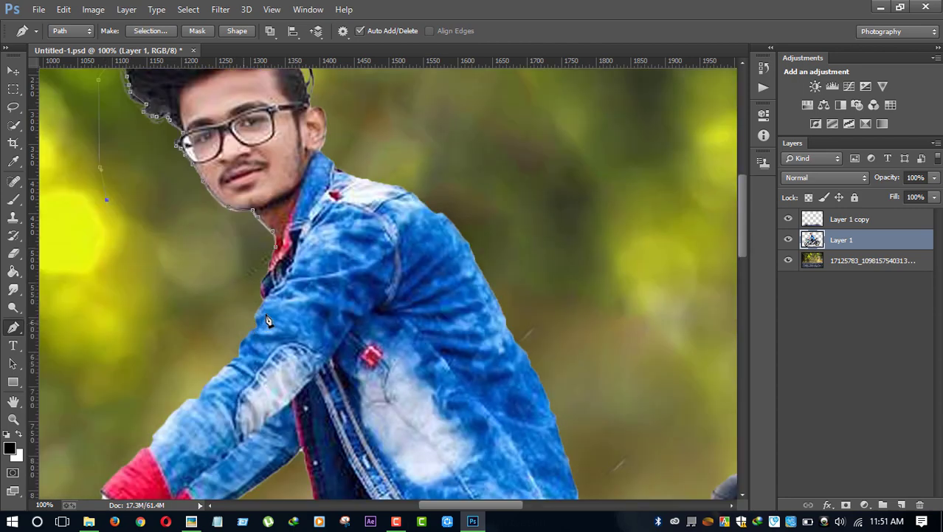
Step: Convert the traced path into a selection
right_click(264, 260)
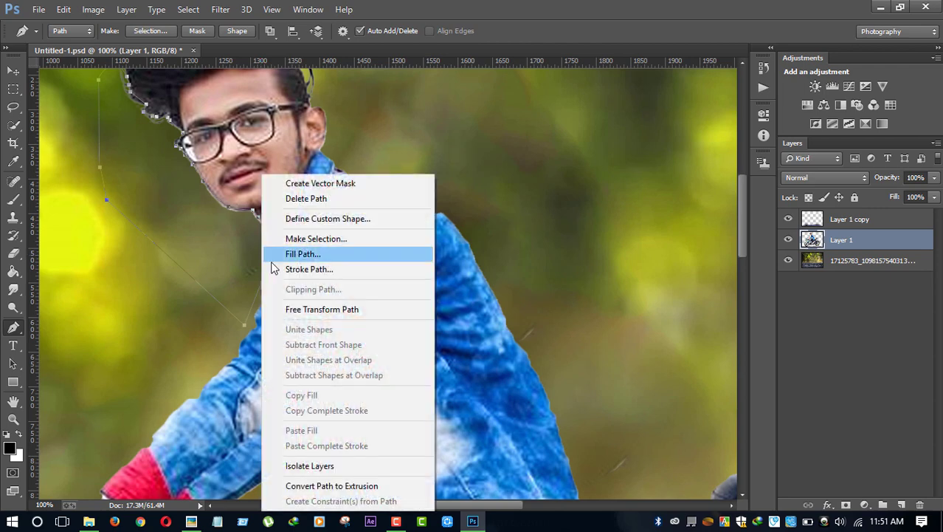
click(336, 238)
click(542, 148)
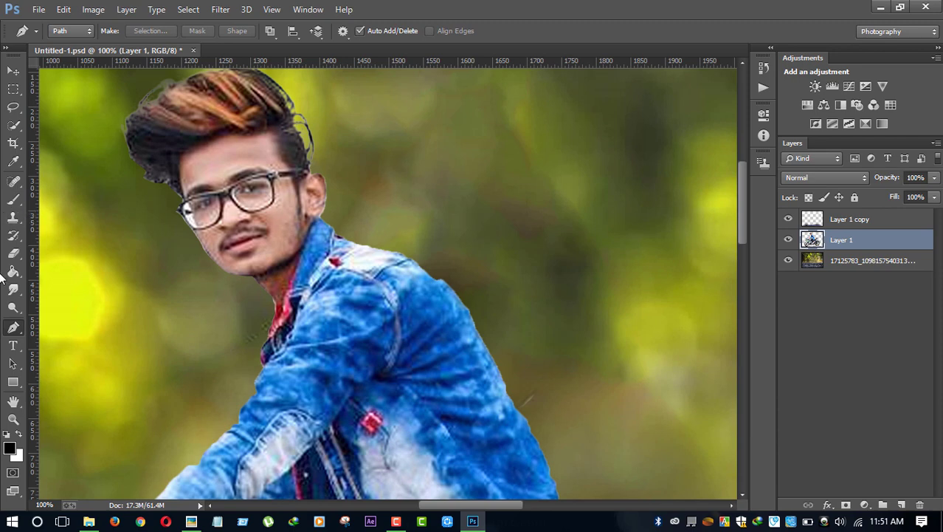
Step: Set up the Smudge tool with a soft round tip, 26% strength and a smaller brush
click(12, 289)
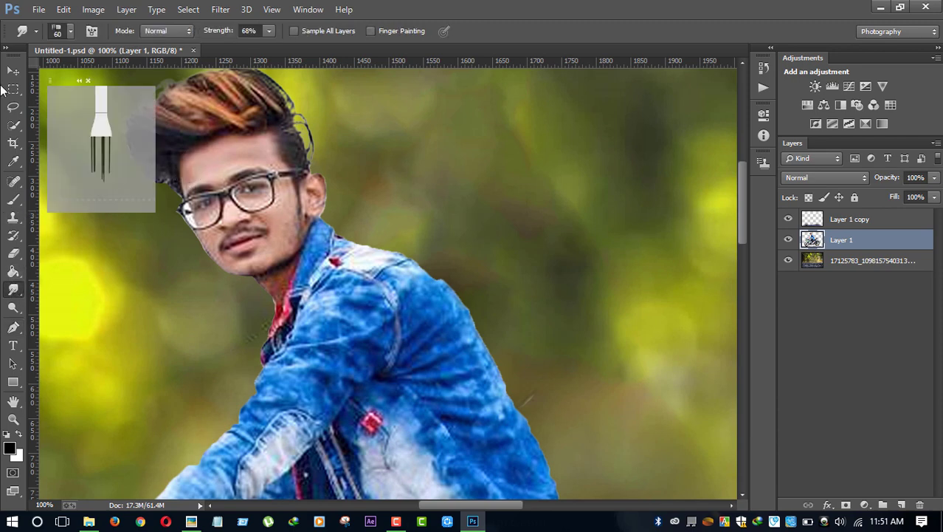
click(70, 31)
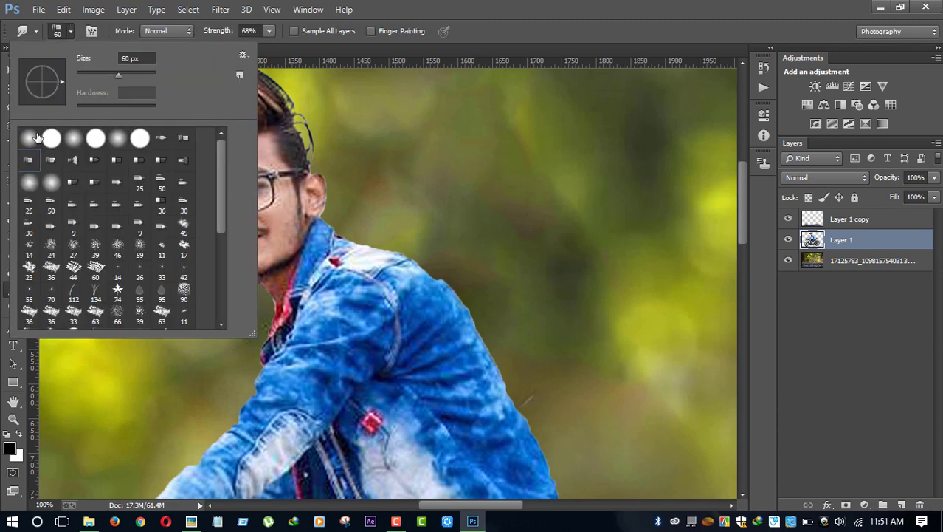
click(402, 145)
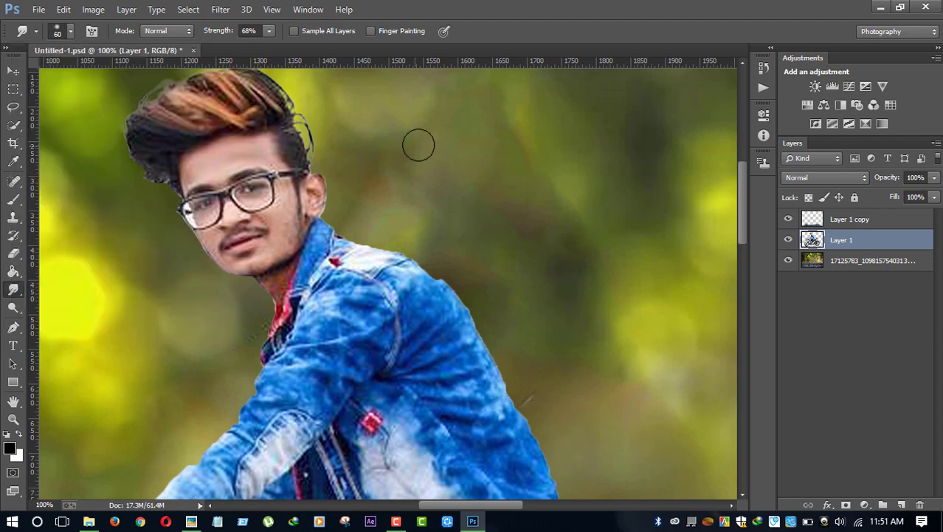
click(266, 36)
key(bracketleft)
key(bracketleft)
key(bracketleft)
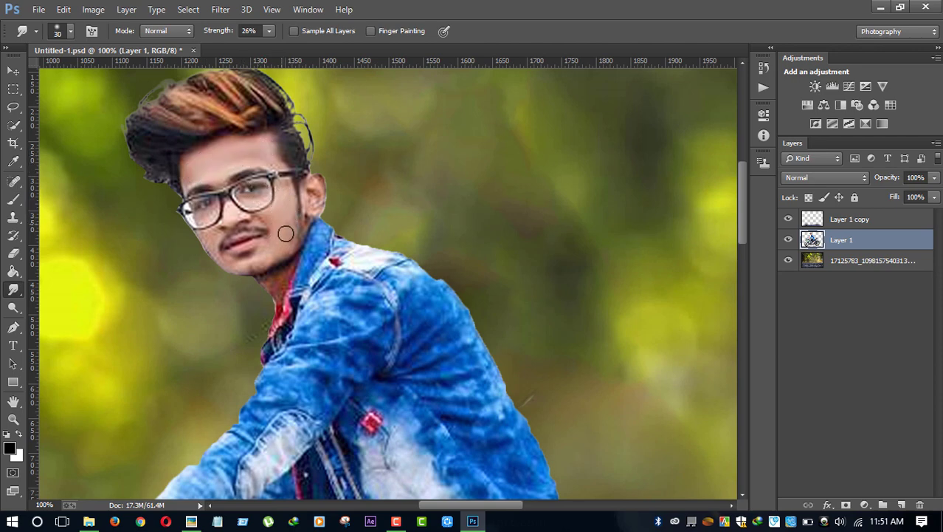
key(bracketleft)
key(bracketleft)
key(bracketleft)
Step: Sample the face's skin tone and add a new Layer 2 at 54% opacity
click(13, 161)
click(220, 163)
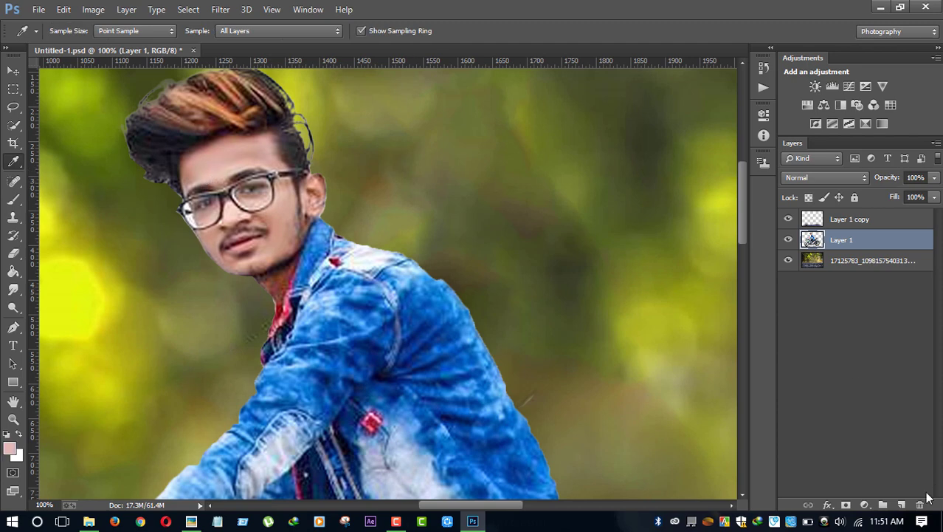
click(901, 504)
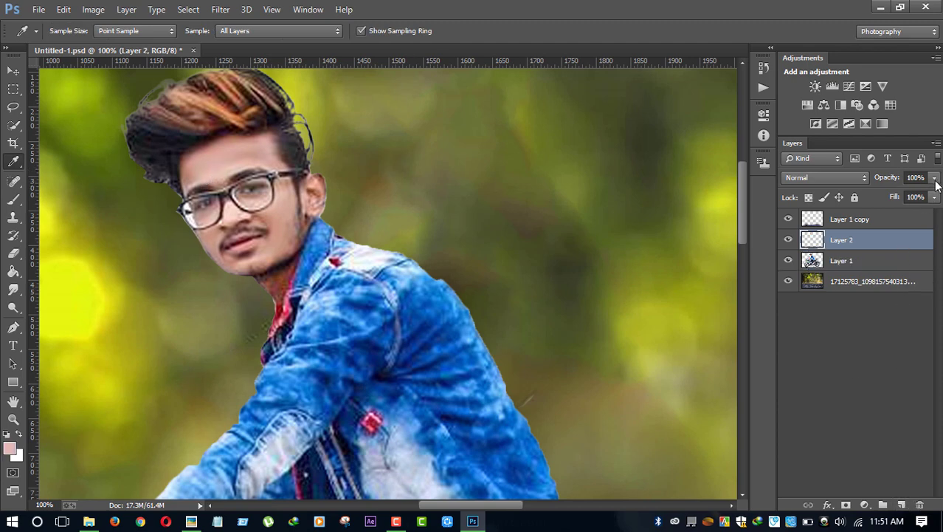
click(935, 178)
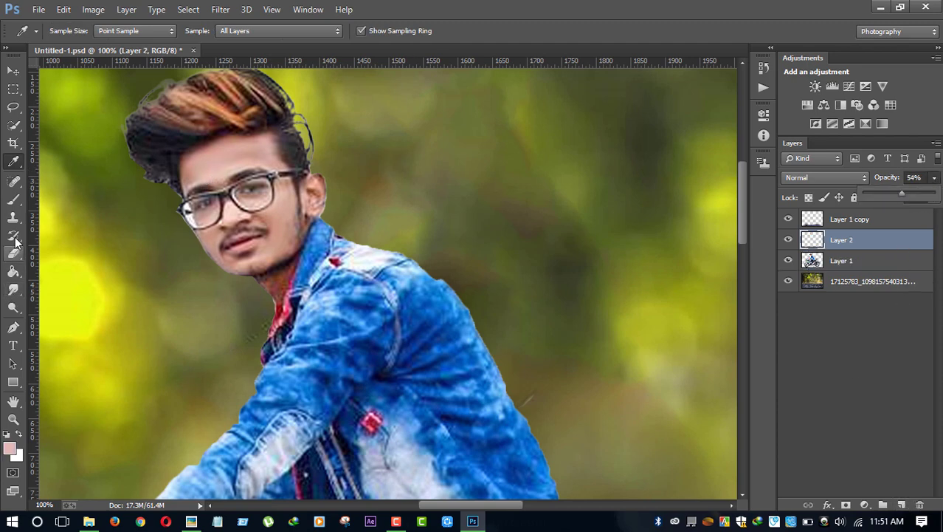
click(14, 200)
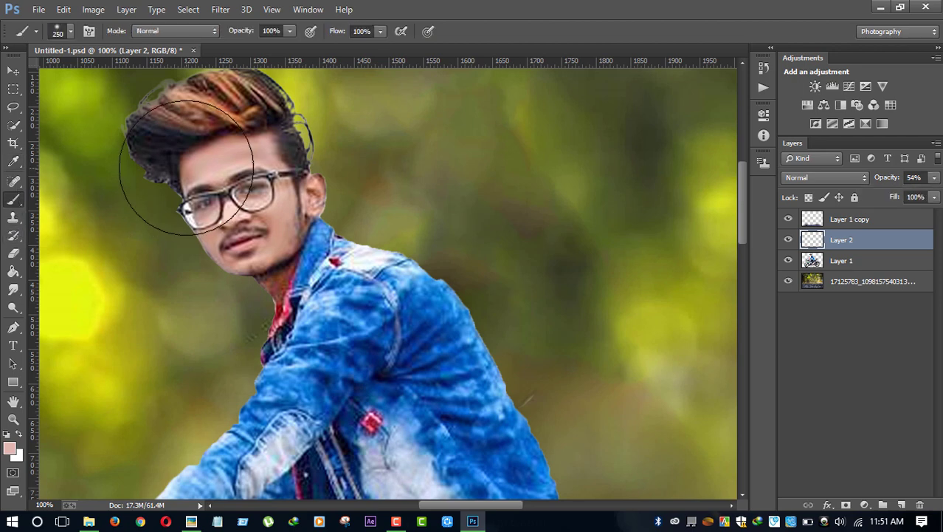
Step: Paint skin tone with a 20 px brush down the chin, then step backward twice
key(bracketleft)
key(bracketleft)
key(bracketleft)
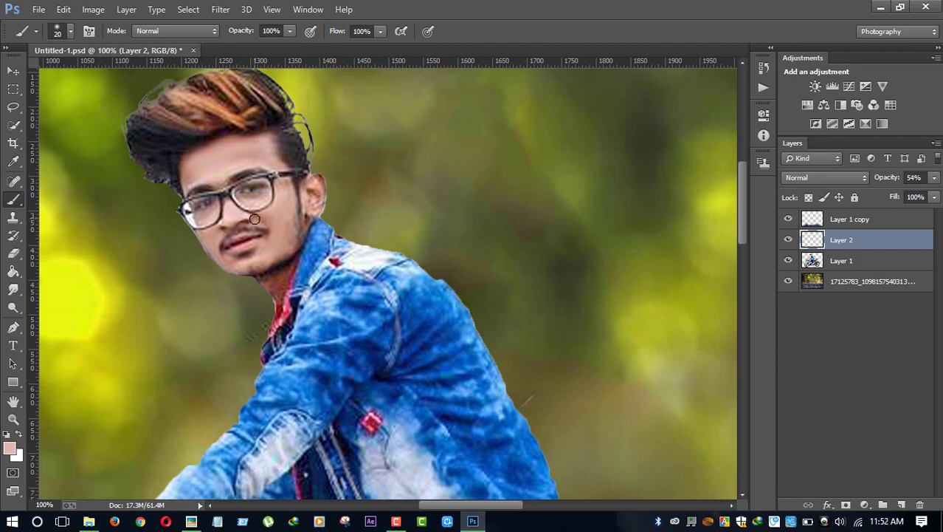
drag(264, 222, 227, 264)
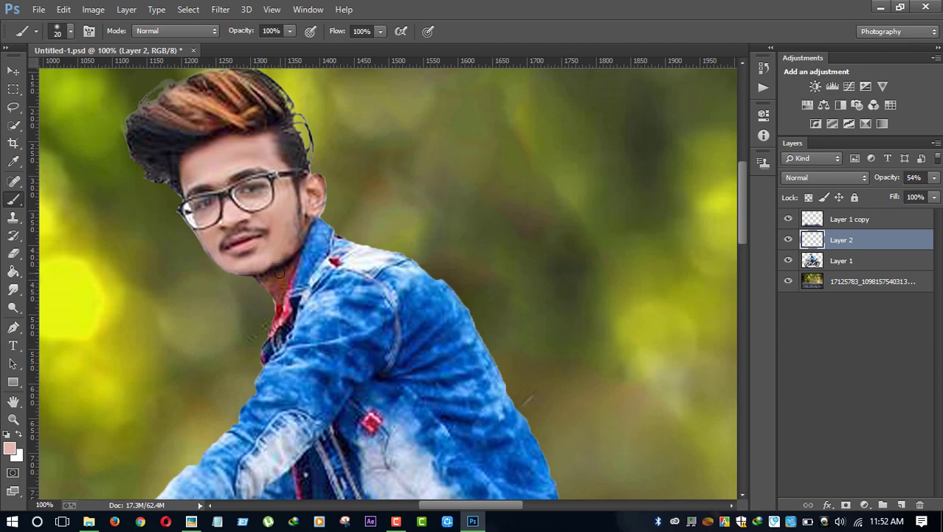
click(64, 8)
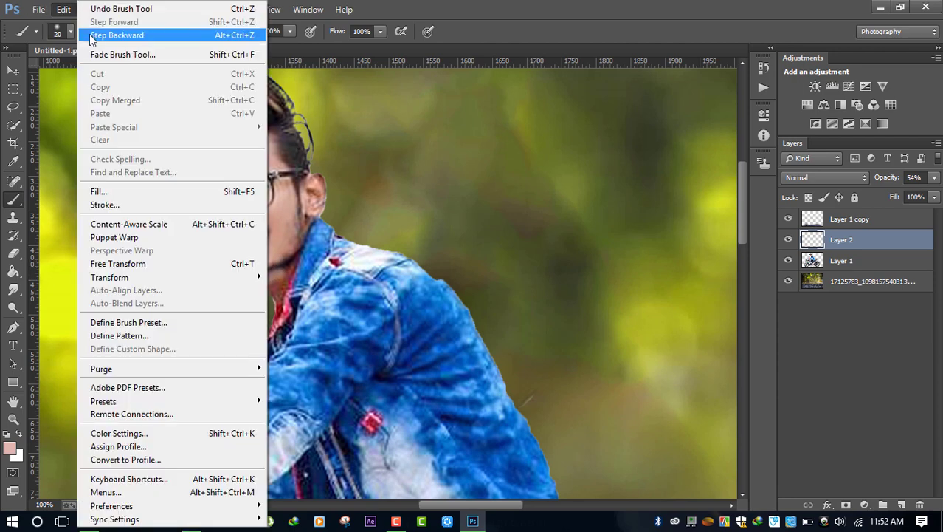
click(104, 34)
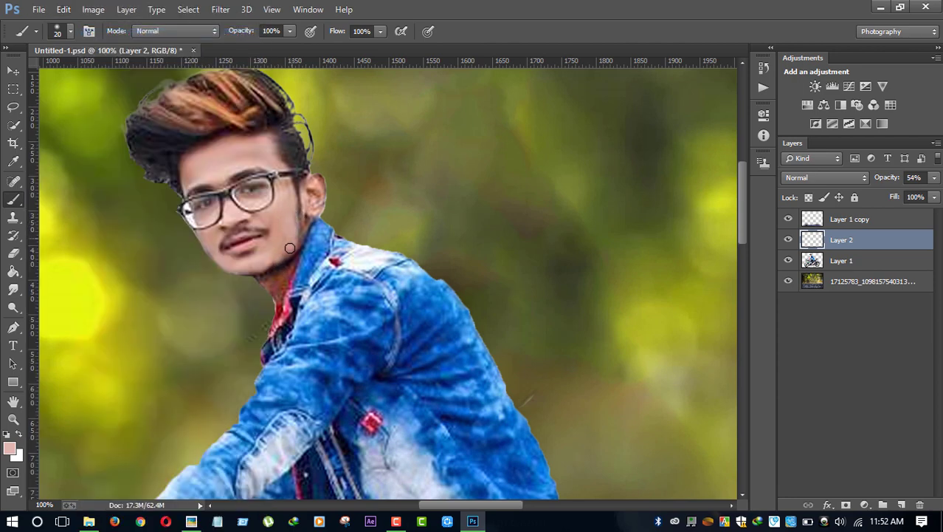
click(65, 11)
click(86, 35)
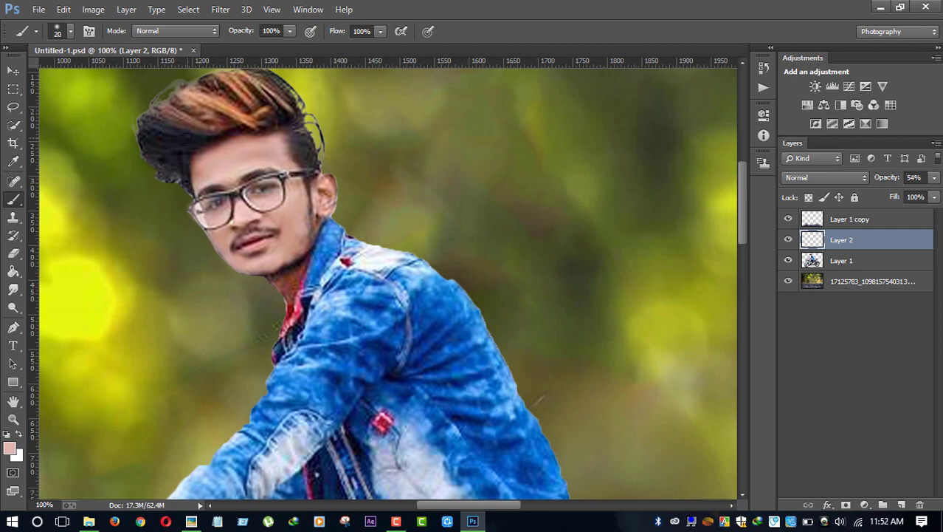
Step: Zoom out to 33.3% and scroll to view the whole bike
key(ctrl+minus)
key(ctrl+minus)
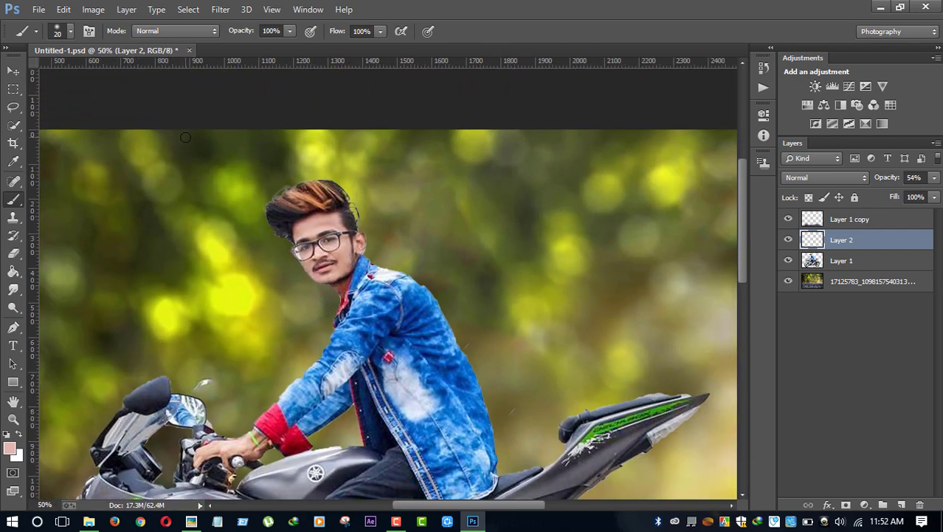
key(ctrl+minus)
scroll(266, 166, down, 2)
scroll(325, 184, down, 2)
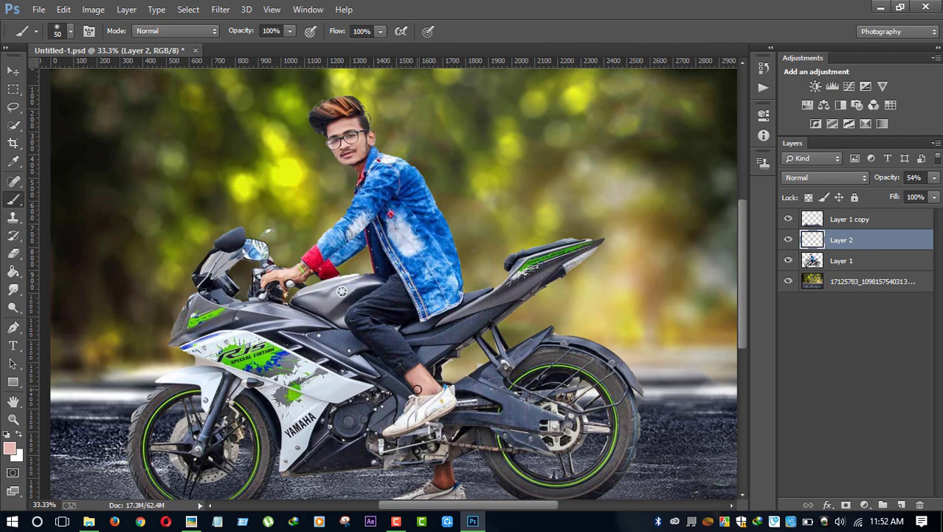
scroll(418, 389, down, 1)
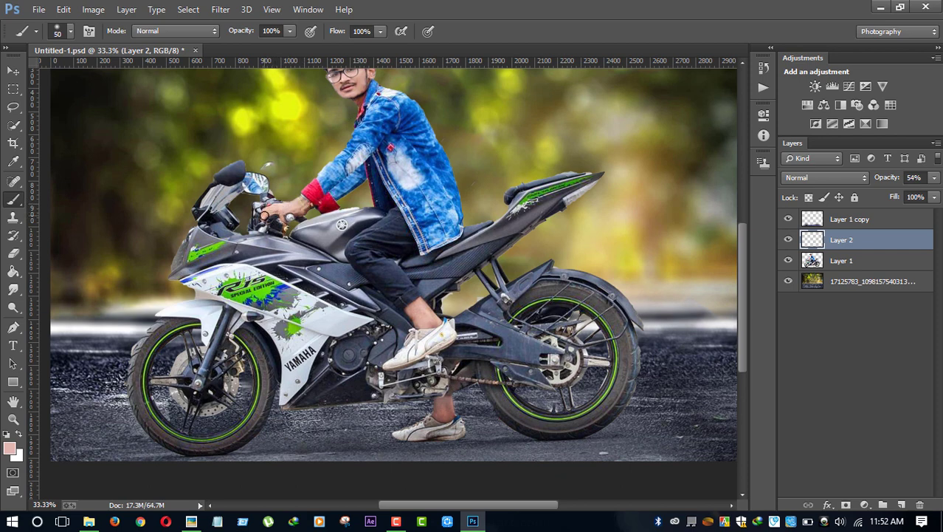
scroll(392, 236, up, 3)
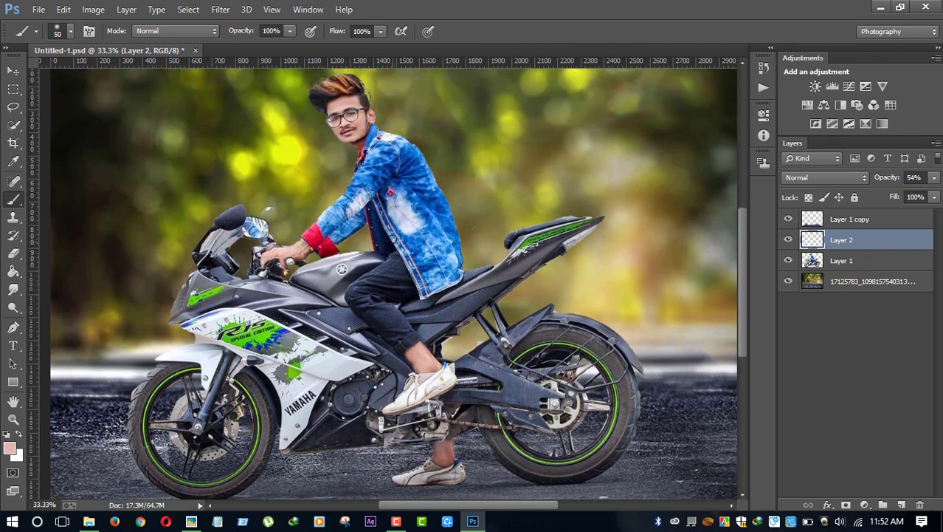
scroll(392, 236, up, 1)
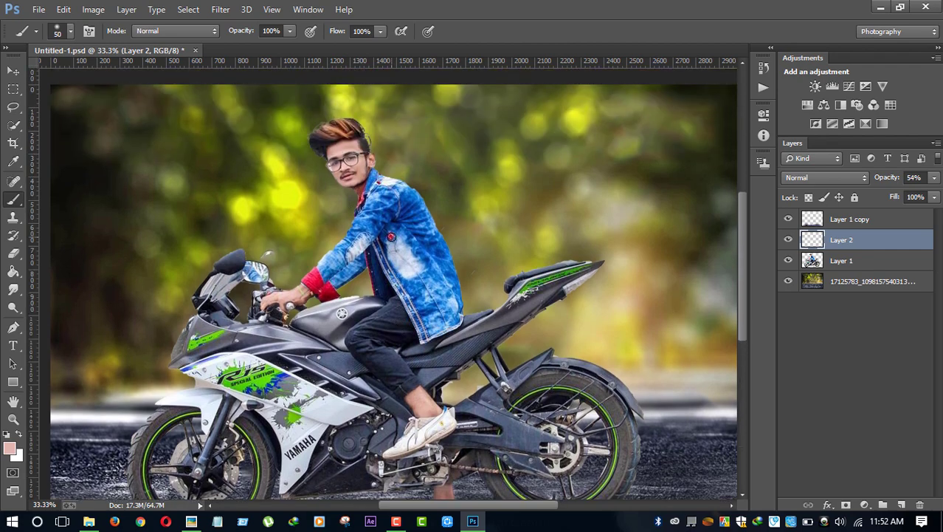
scroll(392, 236, down, 1)
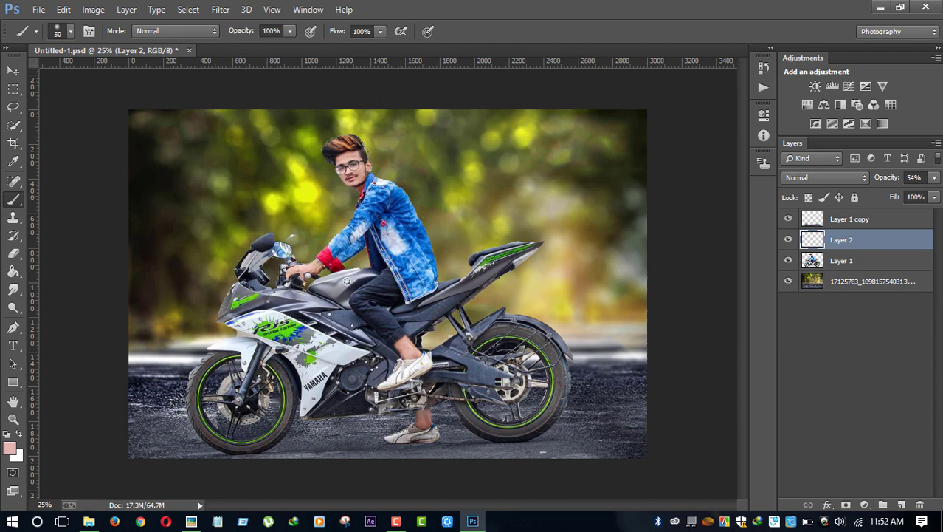
Step: Merge Layer 1 and Layer 2 into one layer and open the Camera Raw Filter on it
shift+click(858, 264)
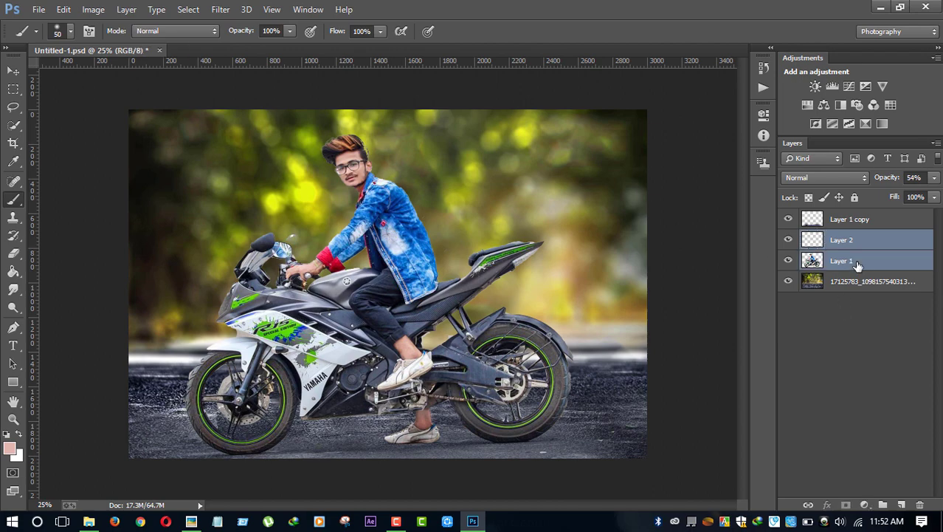
right_click(858, 265)
click(649, 404)
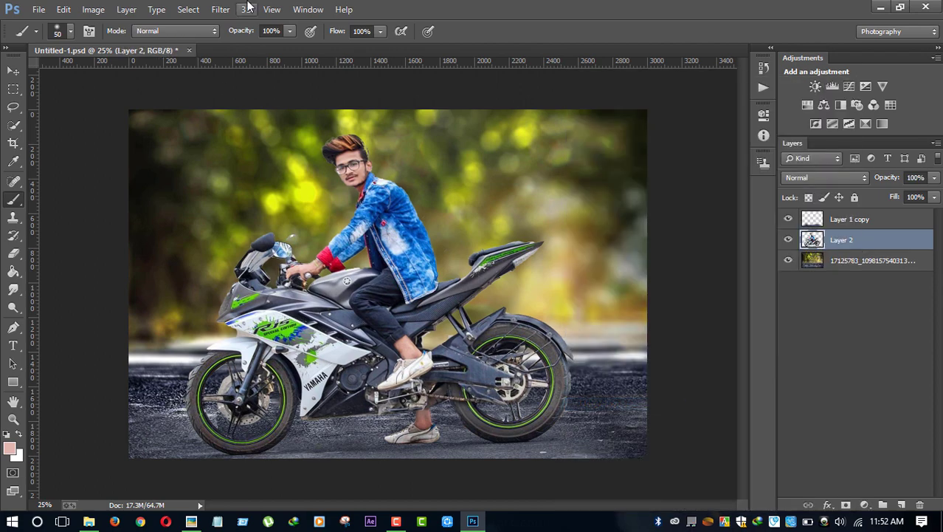
click(220, 9)
click(258, 89)
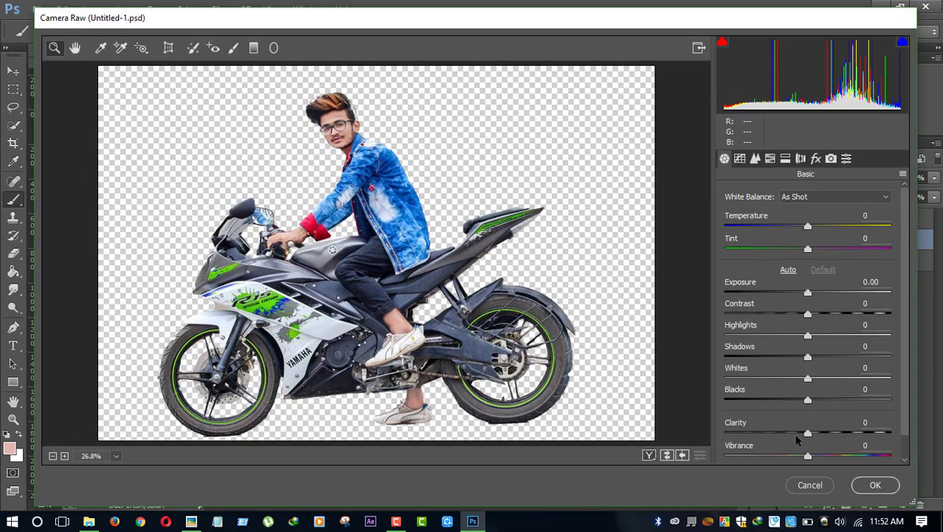
Step: Add clarity, lift the blacks to +10 and reduce luminance noise
drag(808, 434, 818, 434)
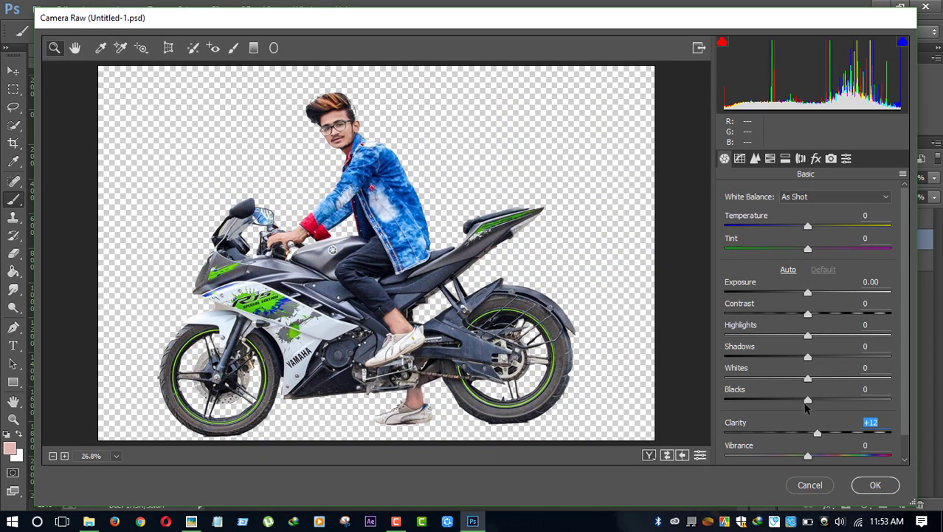
drag(808, 401, 832, 355)
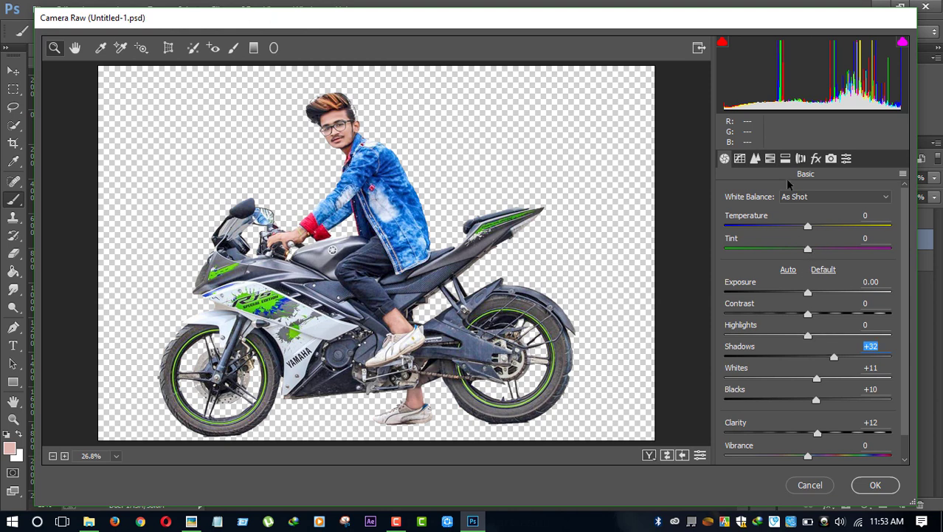
click(757, 158)
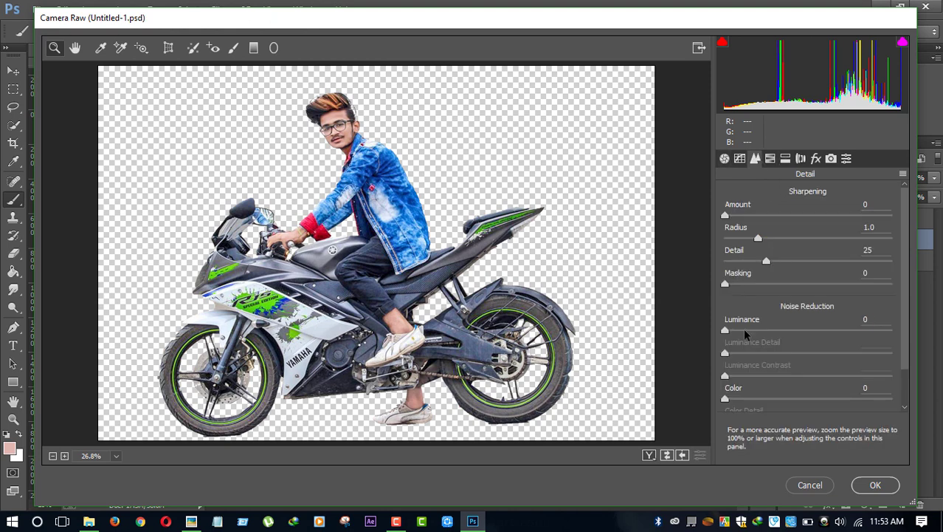
drag(746, 334, 764, 332)
Step: Set HSL luminance Oranges +12, Blues +23, and saturation Blues +27, Greens +100, then apply
click(770, 158)
click(812, 214)
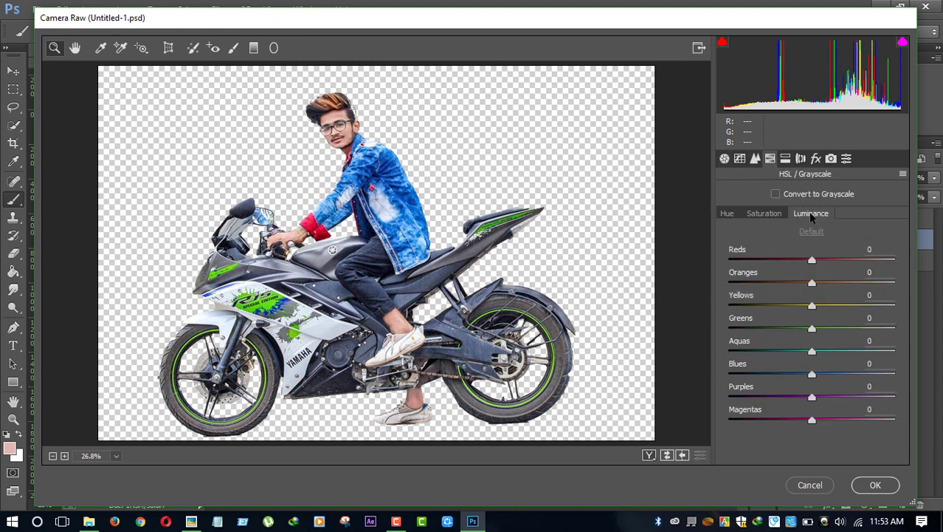
drag(815, 285, 823, 285)
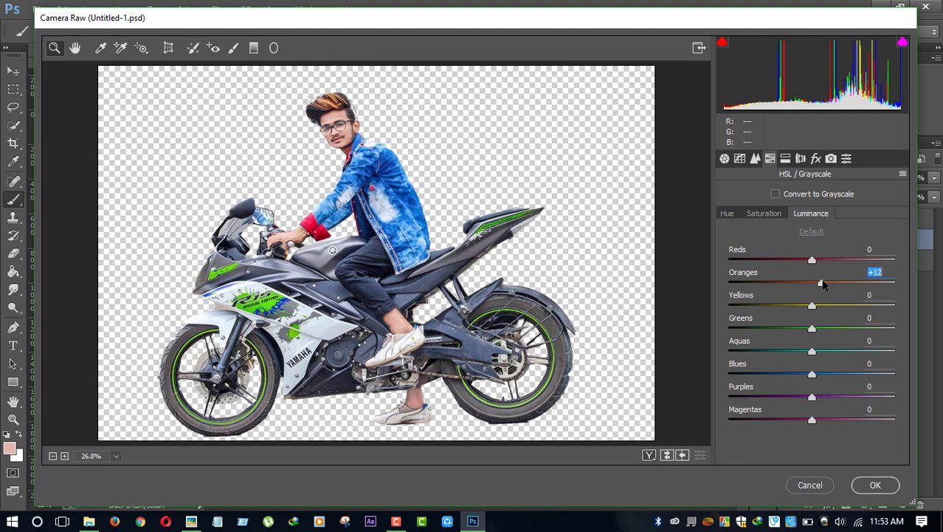
drag(812, 374, 831, 374)
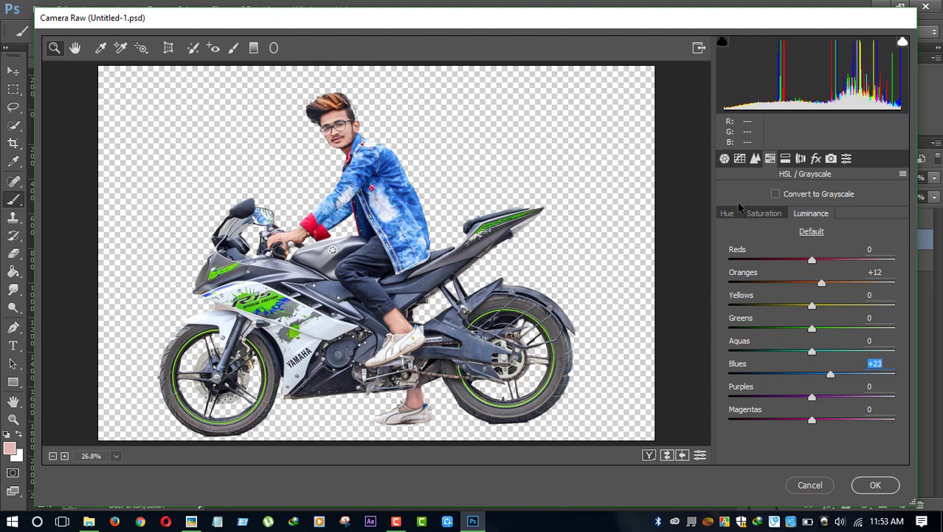
click(764, 213)
drag(812, 373, 835, 374)
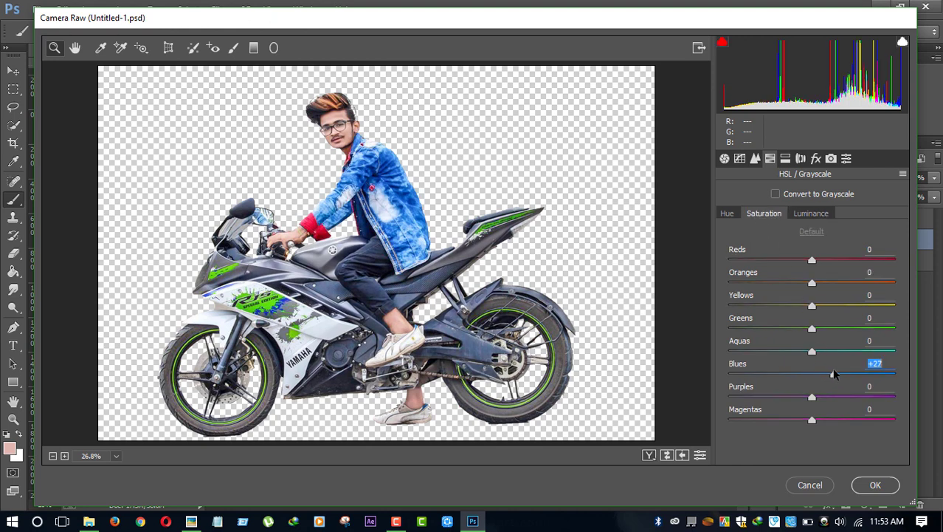
drag(812, 328, 905, 320)
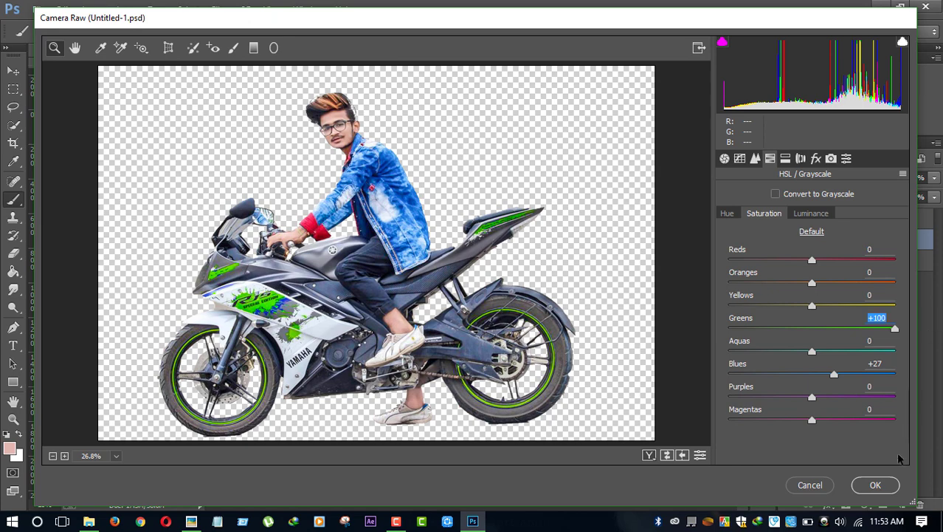
click(876, 485)
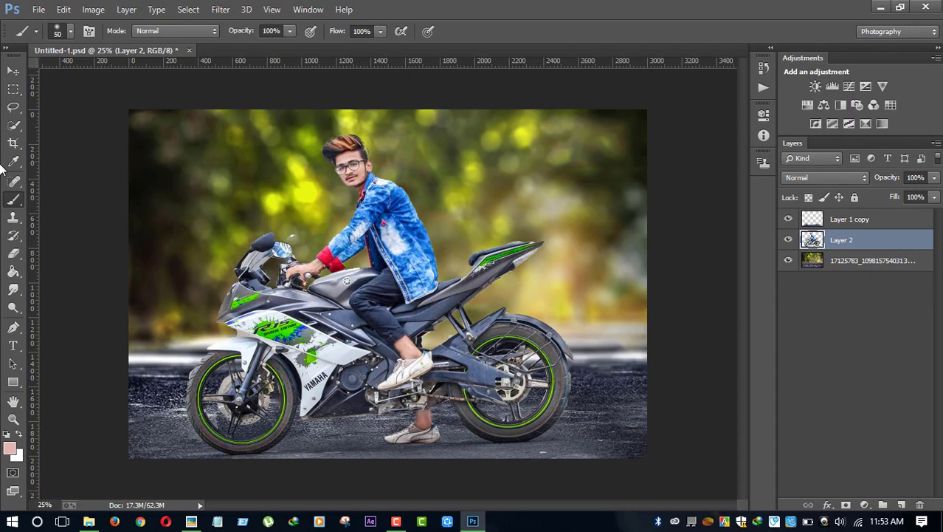
Step: Shrink the Eraser brush and select the background photo layer
click(13, 253)
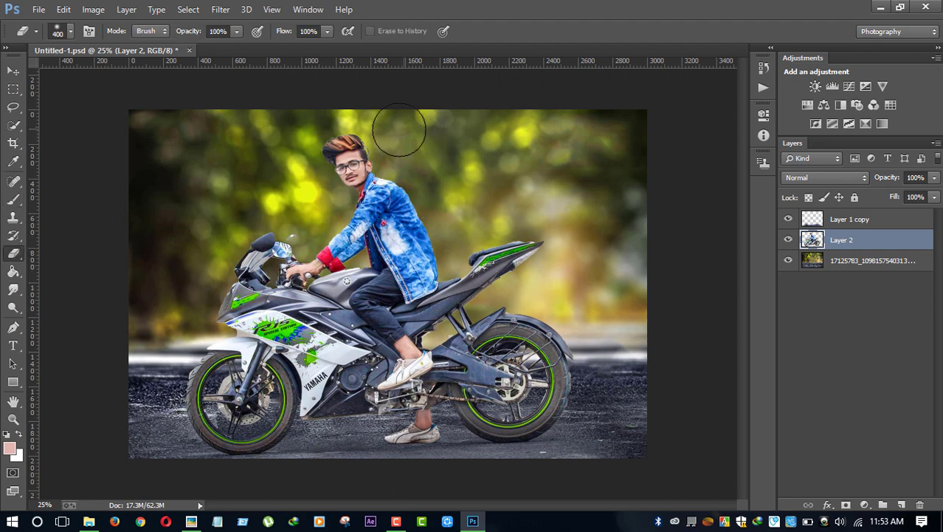
key(bracketleft)
key(bracketleft)
key(bracketleft)
key(bracketleft)
key(bracketleft)
key(bracketleft)
click(885, 263)
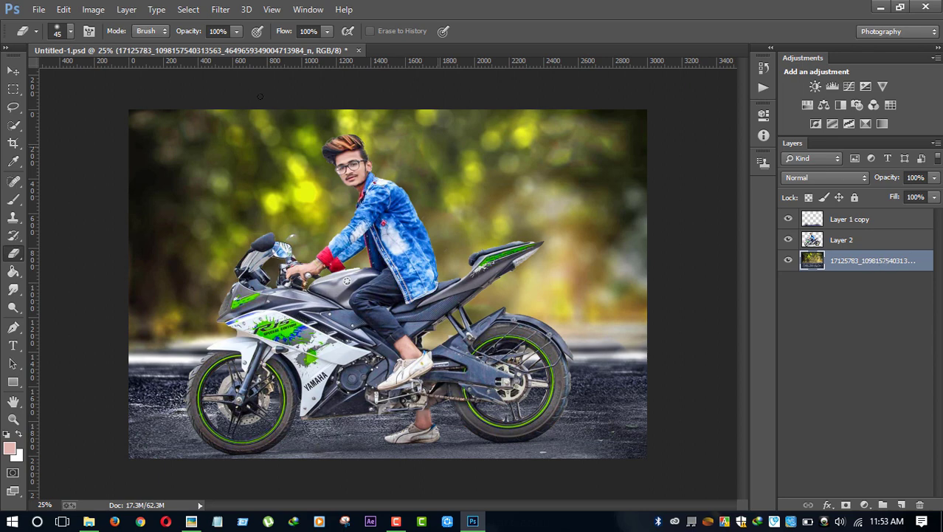
Step: Apply Shadows/Highlights (Shadows 2, Highlights 14) to the background, then flatten the image
click(93, 9)
mouse_move(114, 44)
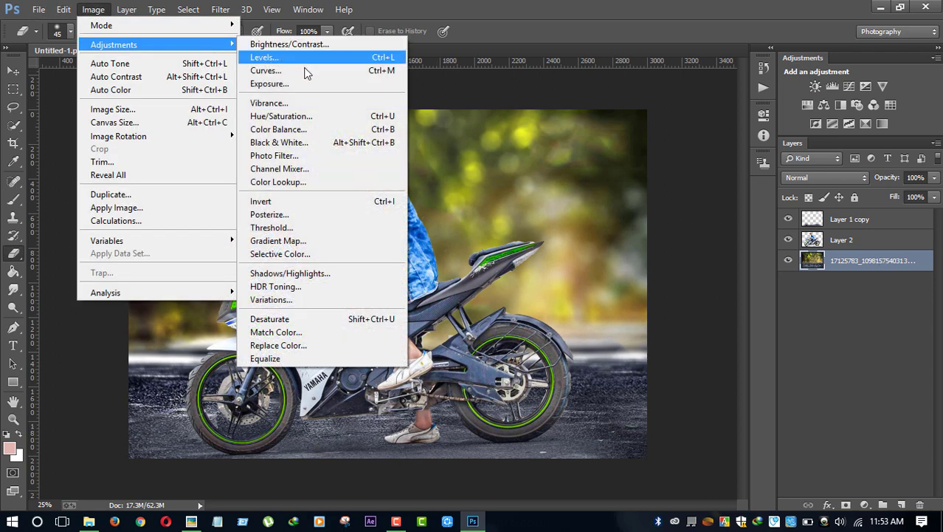
click(291, 273)
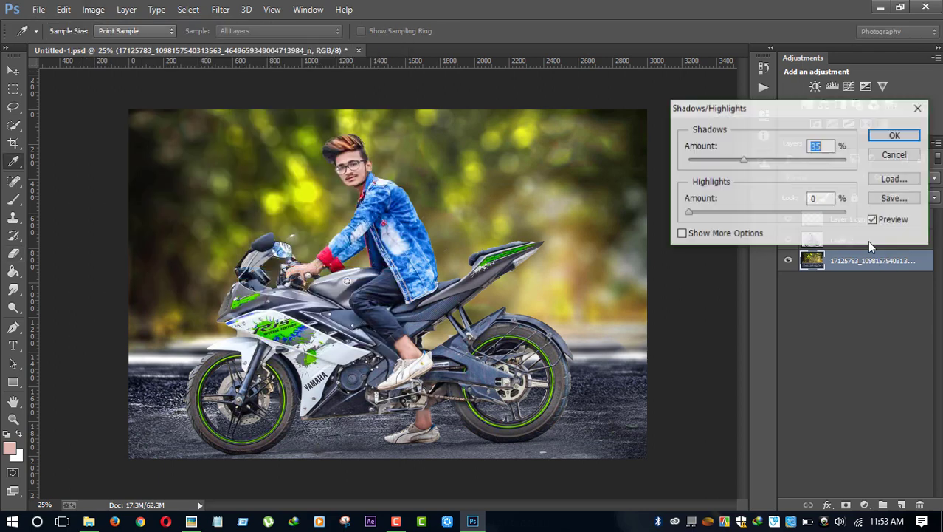
click(706, 159)
drag(705, 158, 691, 158)
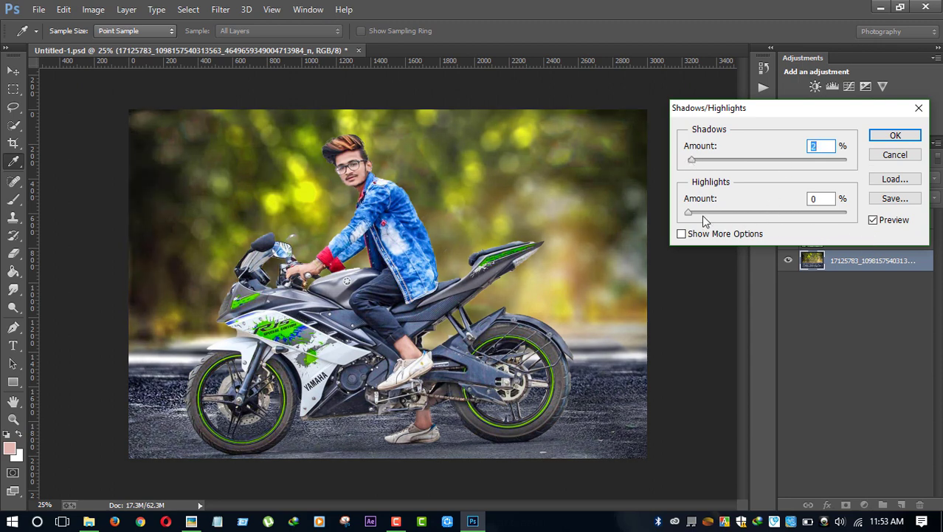
mouse_move(702, 215)
mouse_down()
mouse_move(722, 219)
mouse_move(711, 218)
mouse_up()
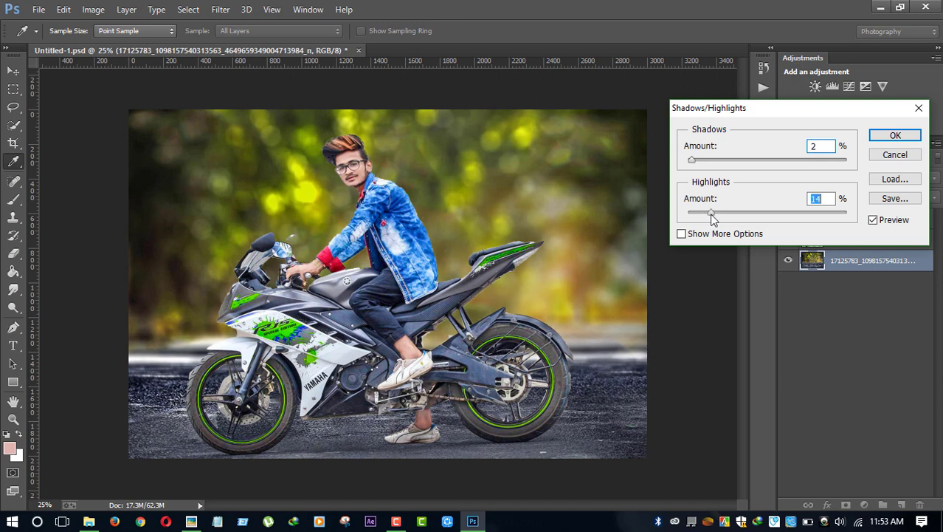
click(894, 135)
key(e)
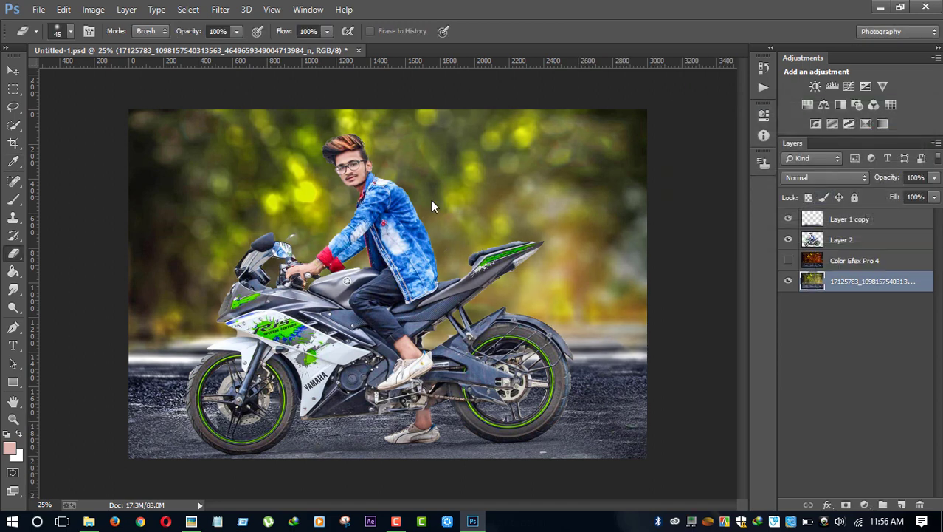
key(ctrl+shift+e)
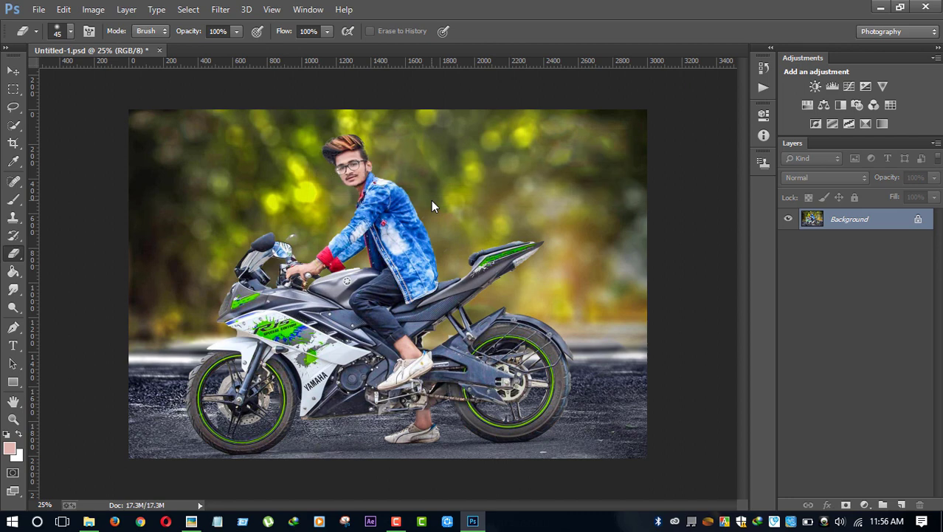
Step: In Camera Raw add clarity +33, deepen blacks to -53, and raise saturation and temperature slightly
click(220, 10)
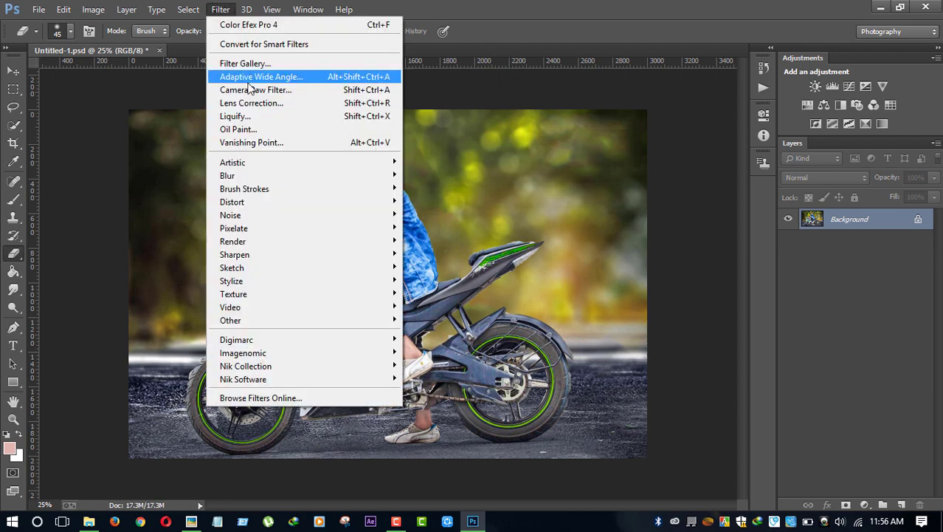
click(253, 91)
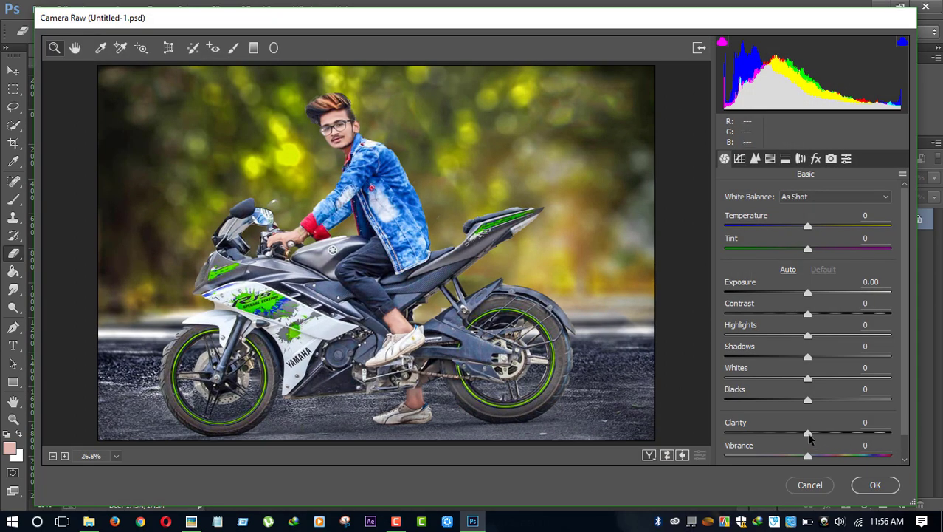
drag(809, 437, 836, 435)
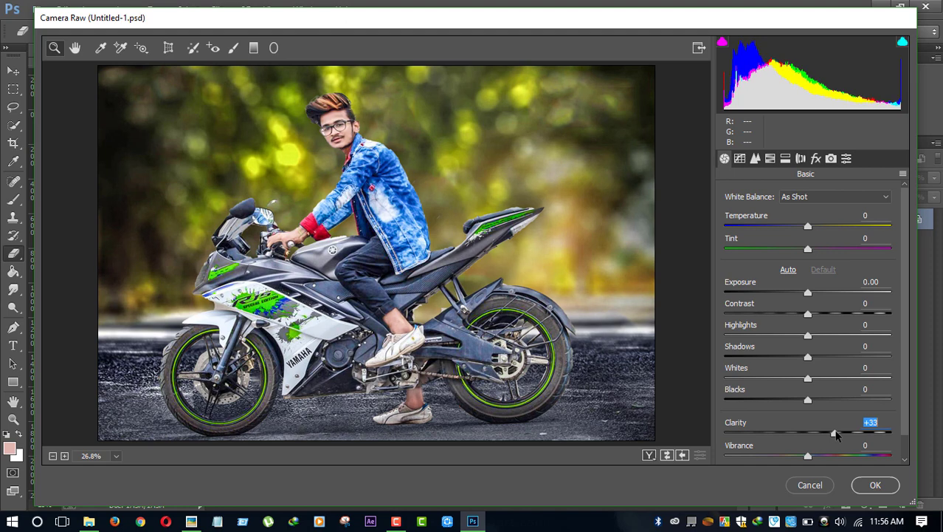
mouse_move(808, 399)
mouse_down()
mouse_move(773, 397)
mouse_move(826, 357)
mouse_move(827, 336)
mouse_move(770, 314)
mouse_move(812, 291)
mouse_up()
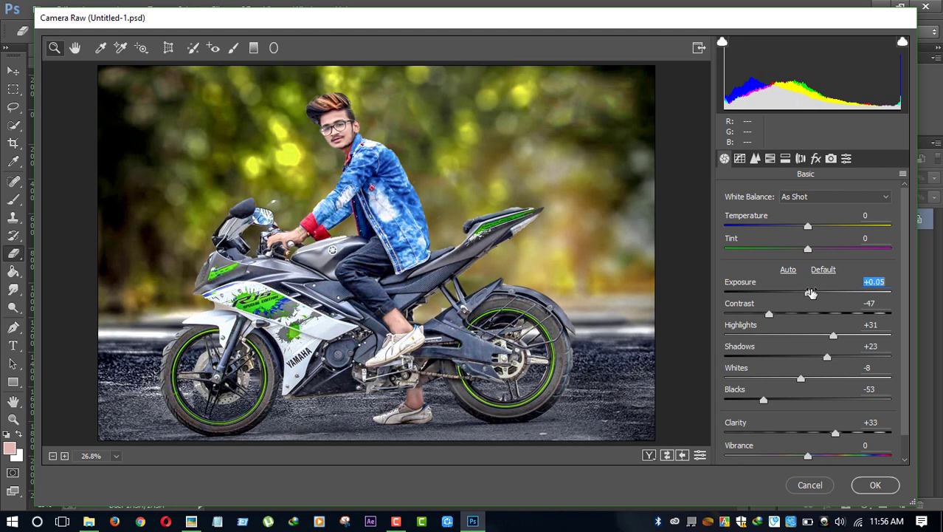
scroll(814, 353, down, 1)
drag(813, 455, 821, 455)
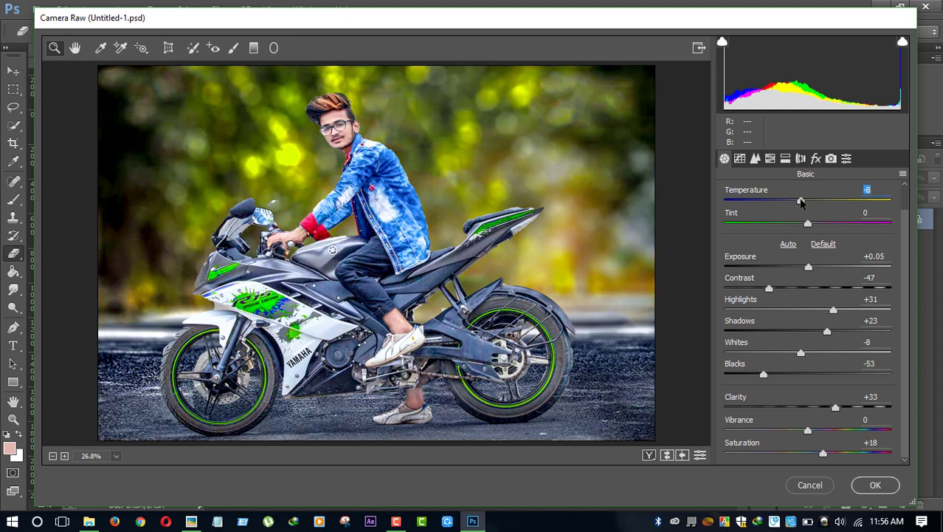
drag(809, 202, 811, 202)
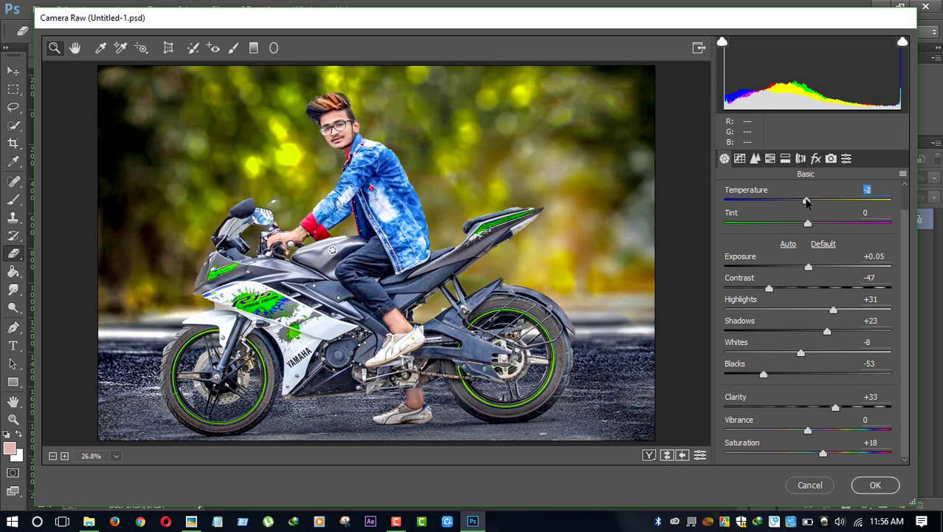
Step: Reduce luminance noise and set HSL luminance Oranges +13 and Greens -21
click(754, 161)
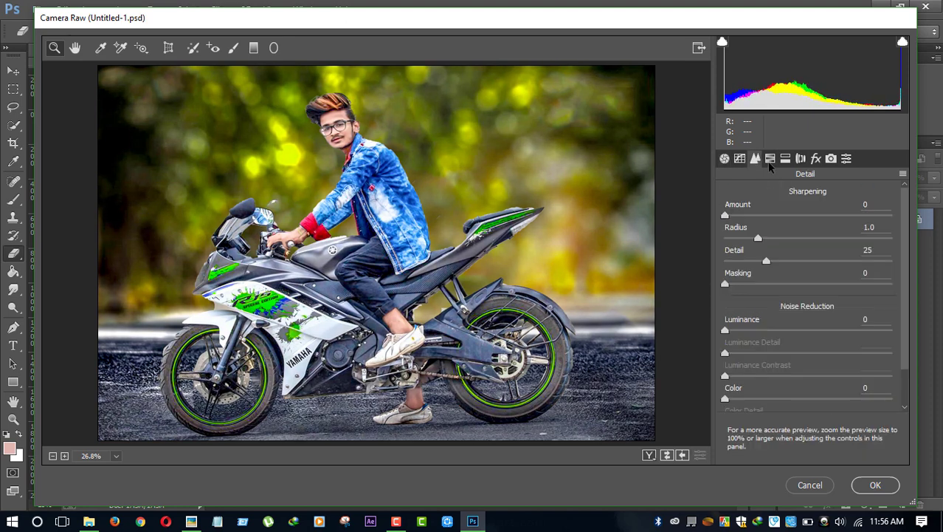
drag(742, 332, 772, 332)
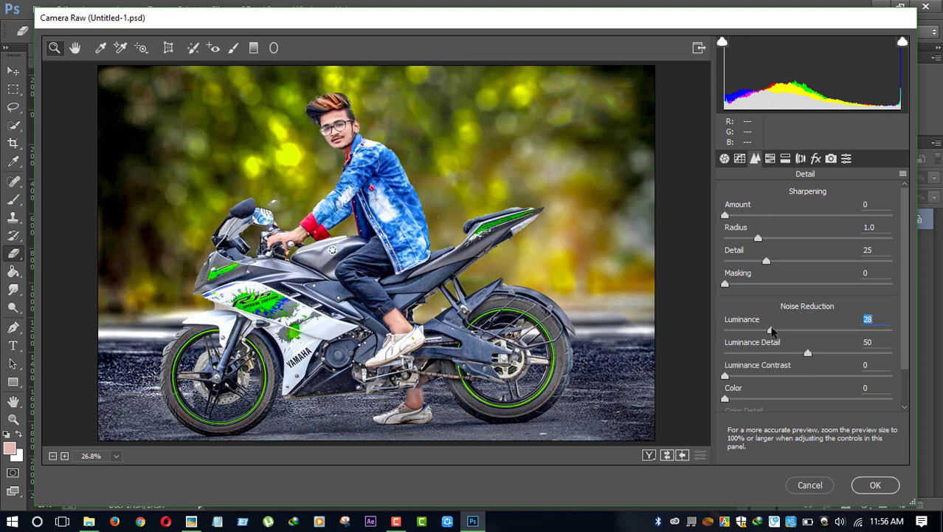
click(771, 159)
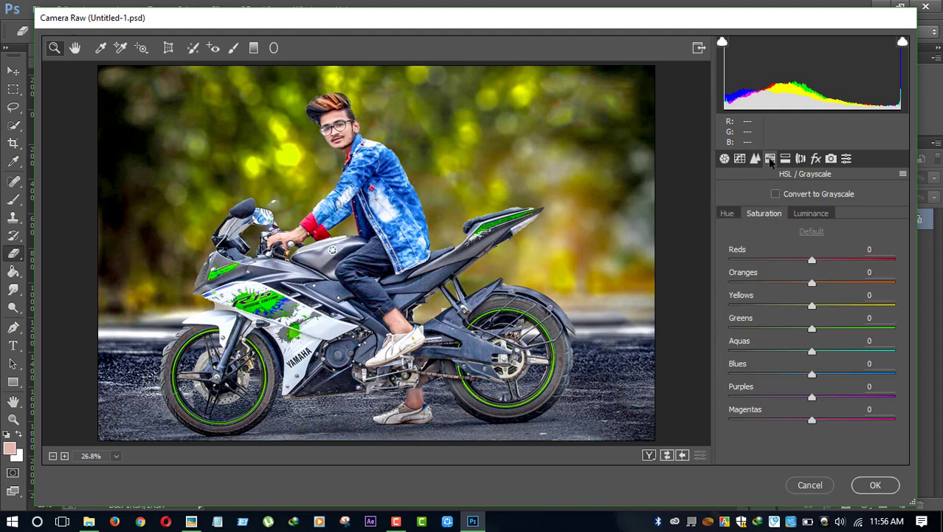
click(811, 213)
drag(812, 283, 822, 283)
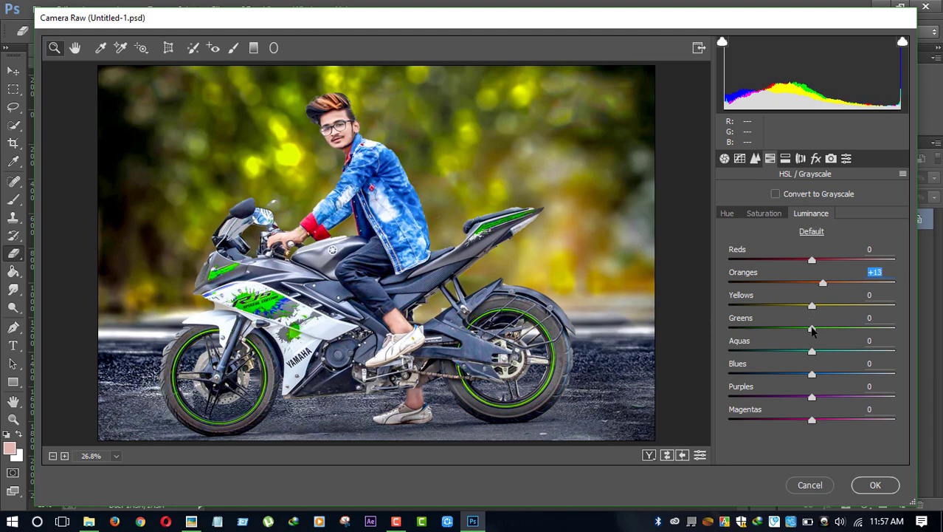
mouse_move(812, 329)
mouse_down()
mouse_move(794, 328)
mouse_move(815, 329)
mouse_up()
Step: Saturate Aquas to +18 and Purples to +68, add a -25 vignette, and apply
click(760, 213)
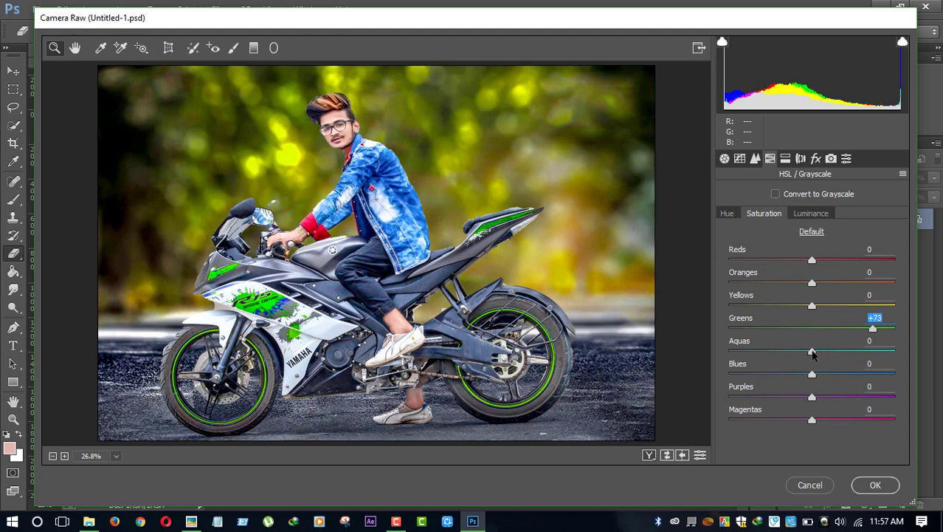
drag(812, 352, 837, 351)
mouse_move(812, 396)
mouse_down()
mouse_move(793, 397)
mouse_move(860, 396)
mouse_move(706, 392)
mouse_up()
drag(812, 377, 868, 374)
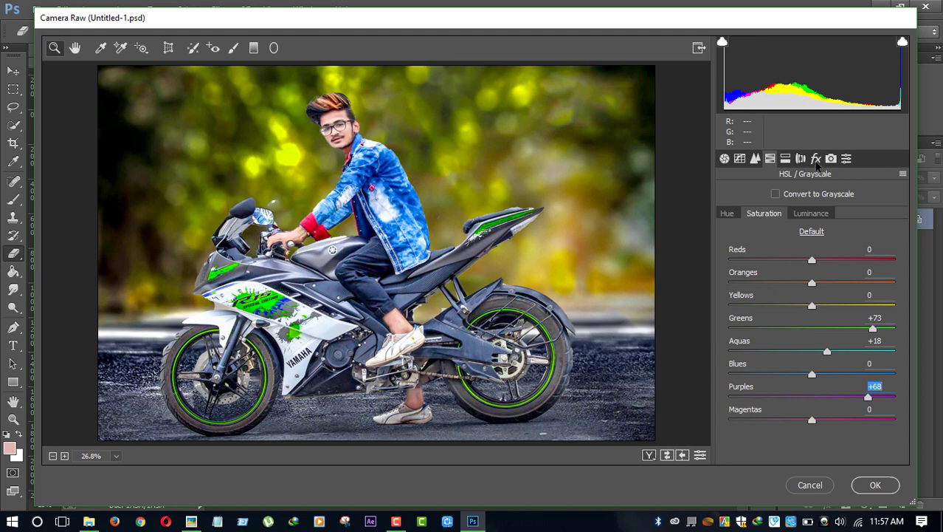
click(816, 158)
drag(807, 387, 787, 381)
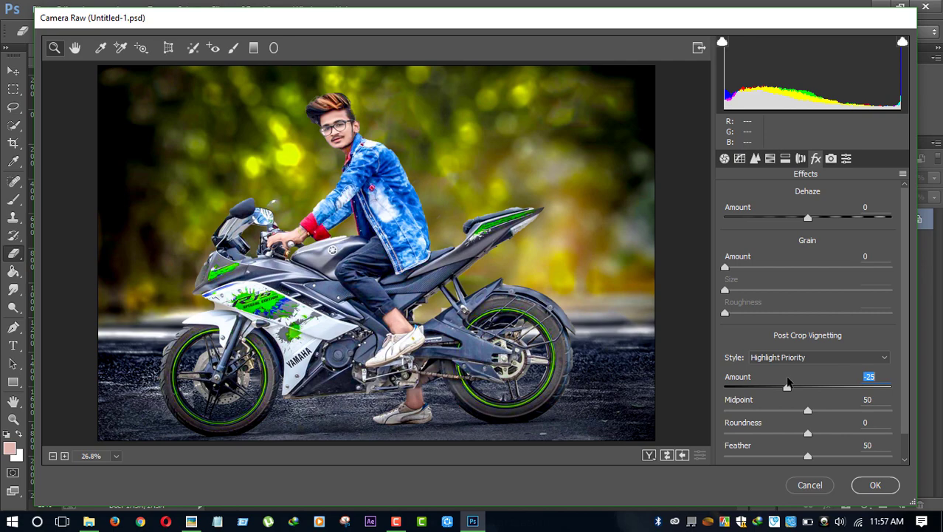
click(883, 485)
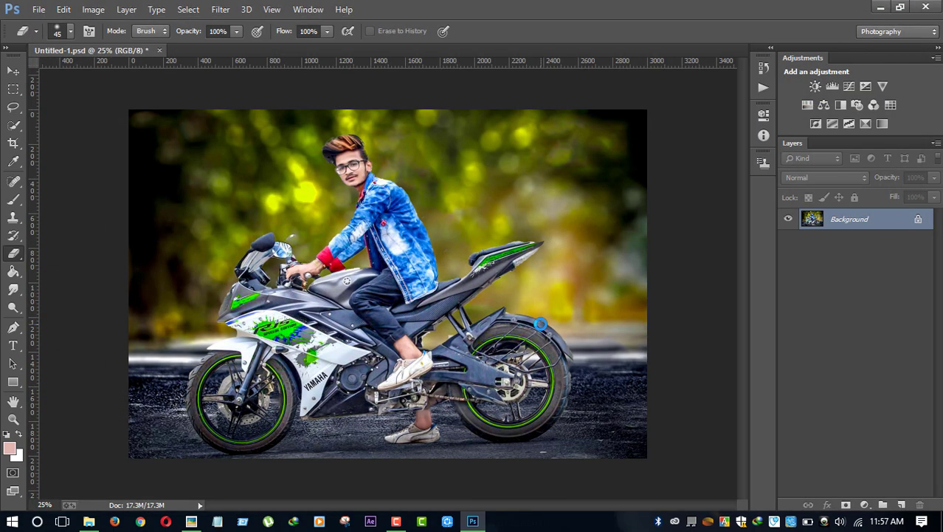
Step: Apply Color Efex Pro 3.0 Tonal Contrast (30/30/30, Saturation 20) to the image at 25% zoom
key(ctrl+minus)
key(ctrl+minus)
key(ctrl+minus)
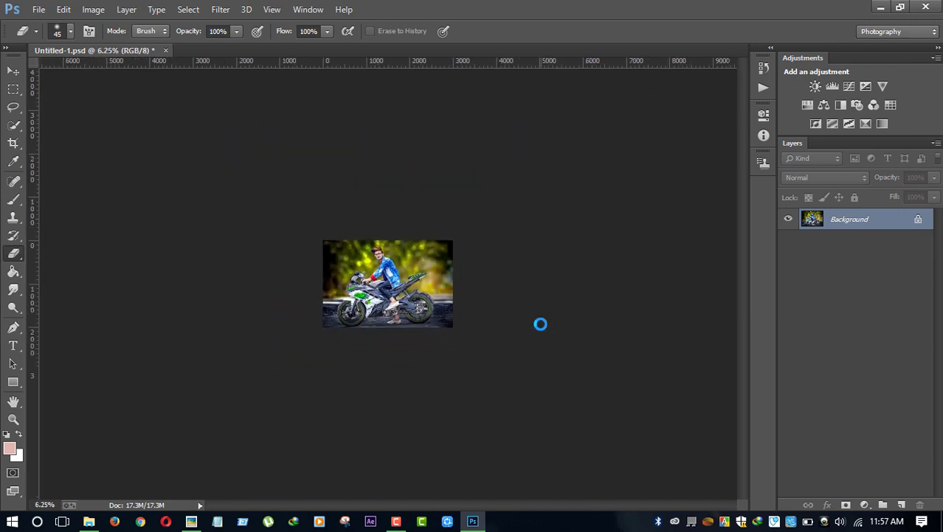
key(ctrl+plus)
key(ctrl+plus)
key(ctrl+plus)
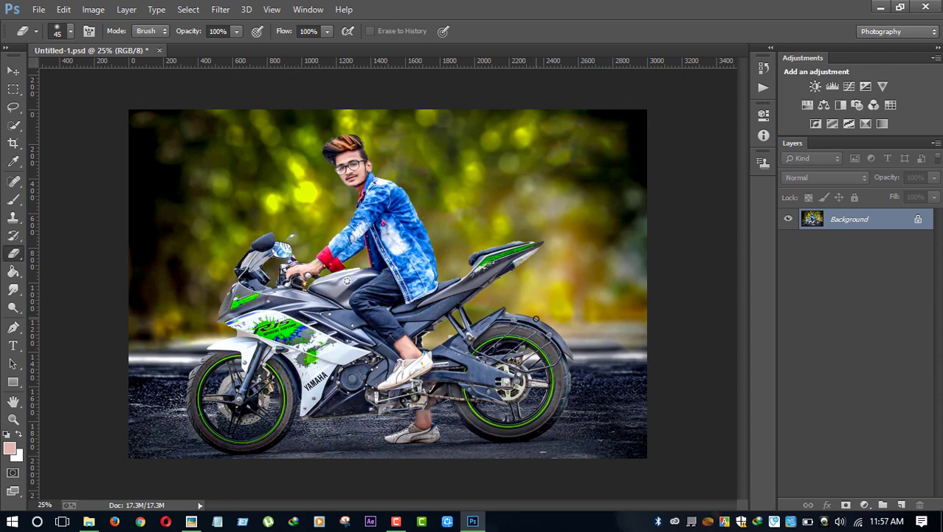
click(220, 9)
click(442, 381)
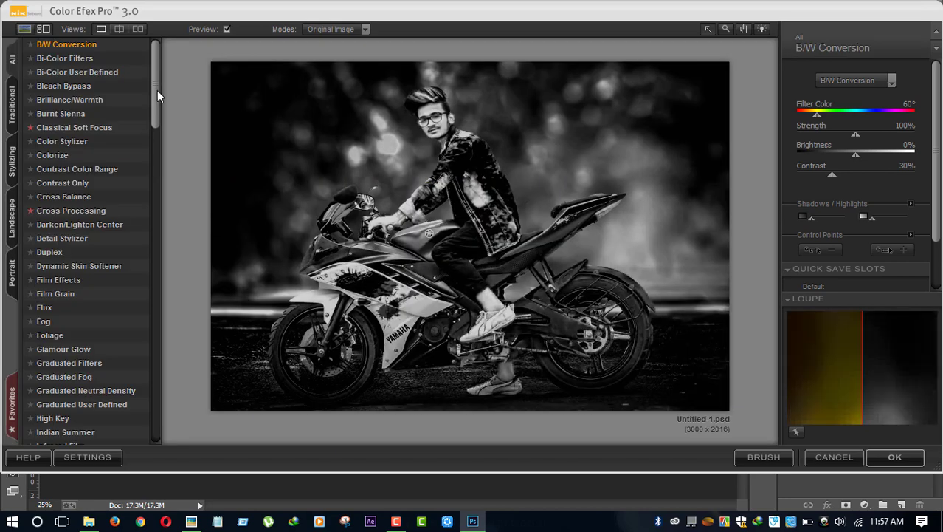
drag(158, 90, 171, 412)
click(64, 396)
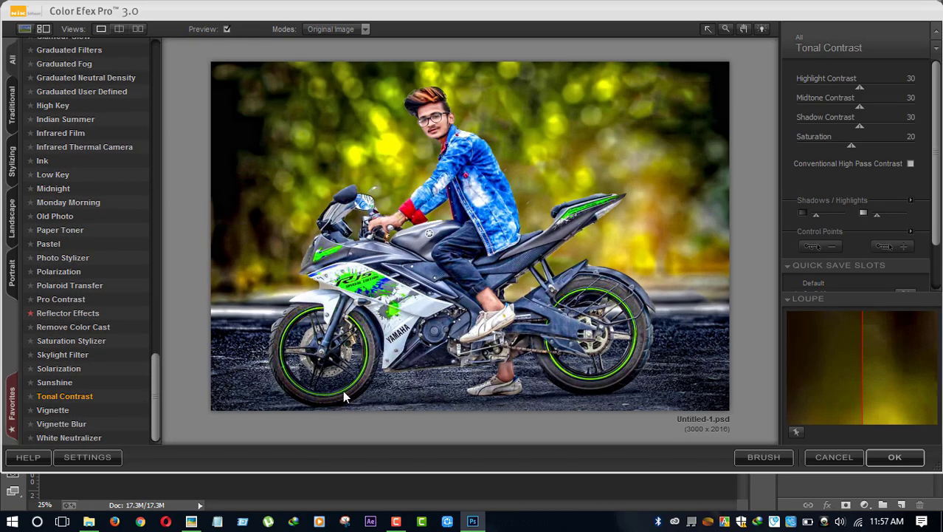
click(888, 456)
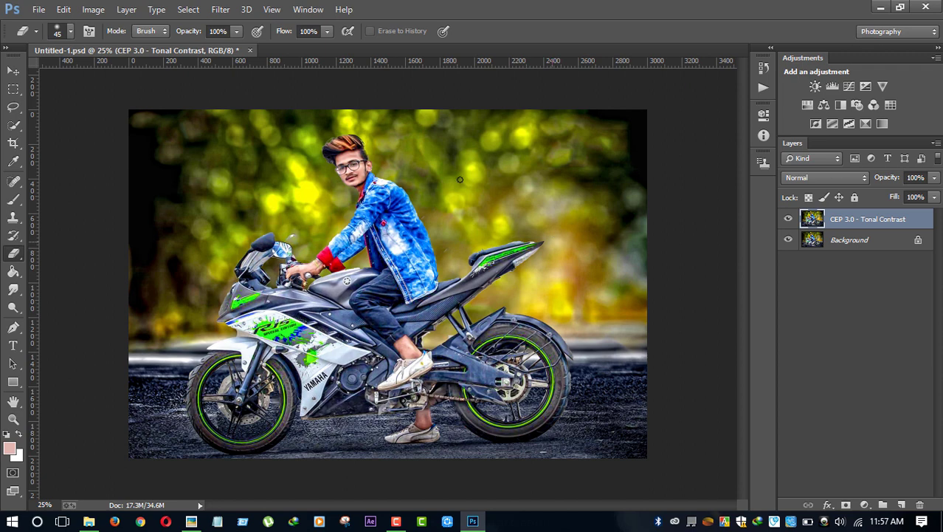
Step: Reopen Color Efex Pro 3.0 and preview the Sunshine filter
click(220, 9)
mouse_move(243, 379)
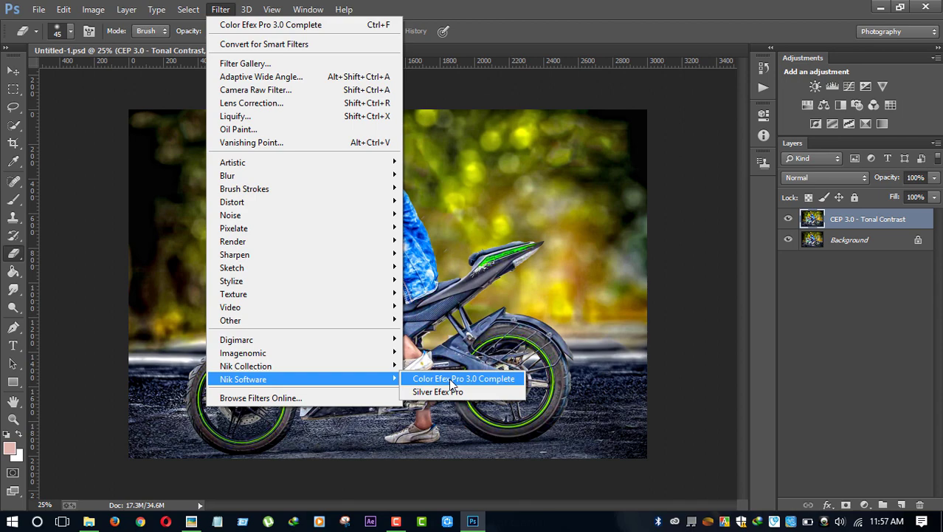
click(449, 378)
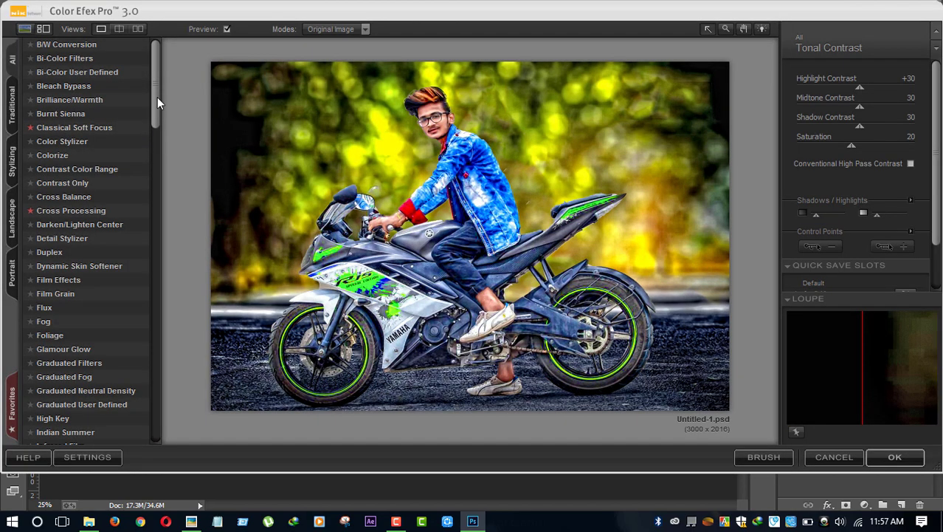
drag(156, 97, 180, 420)
click(67, 381)
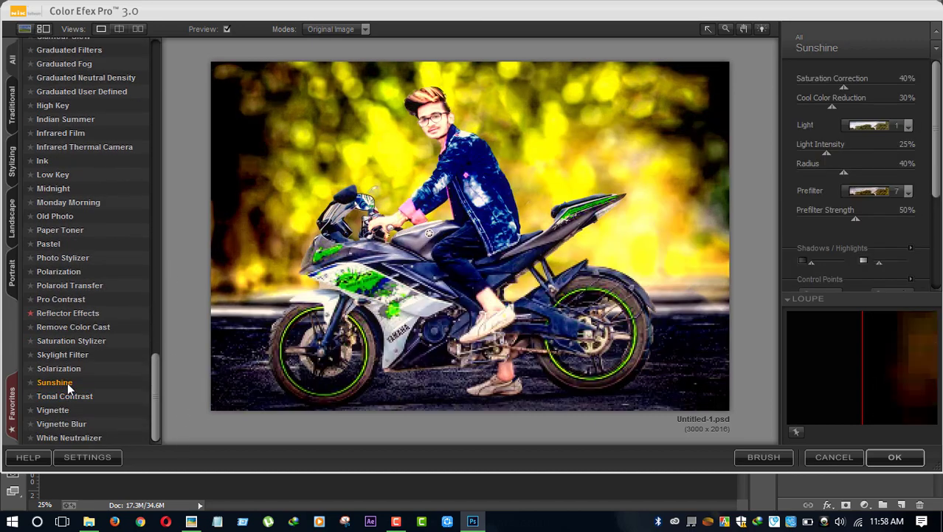
drag(154, 379, 156, 232)
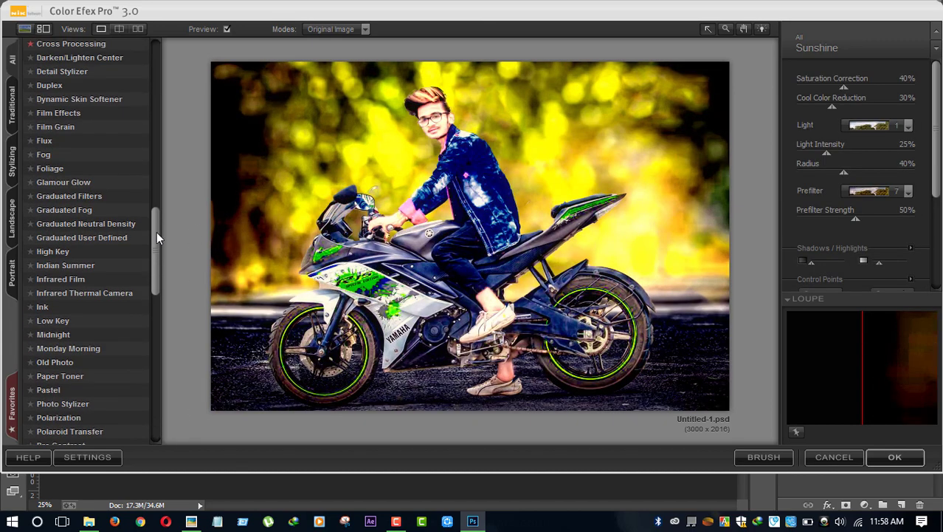
Step: Preview Indian Summer method 2 with adjusted foliage, cancel it, and toggle the Tonal Contrast layer's visibility
click(56, 265)
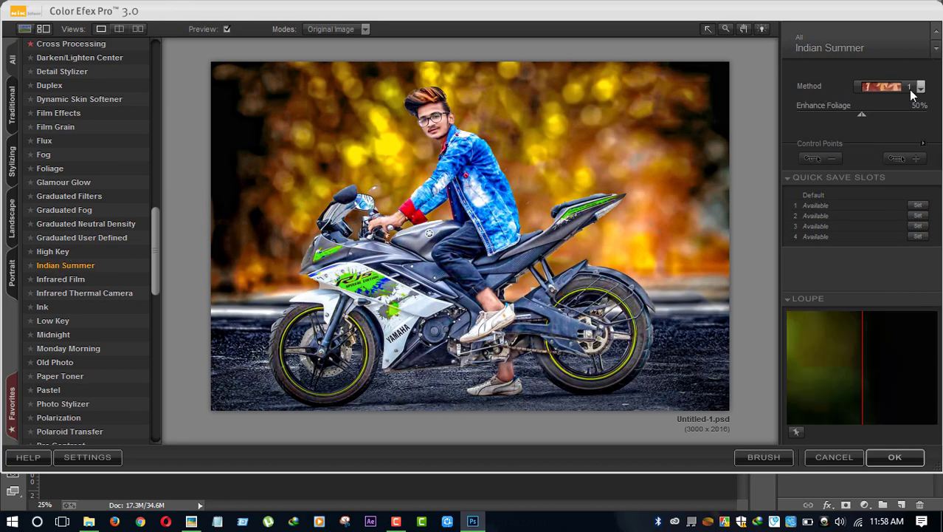
click(886, 116)
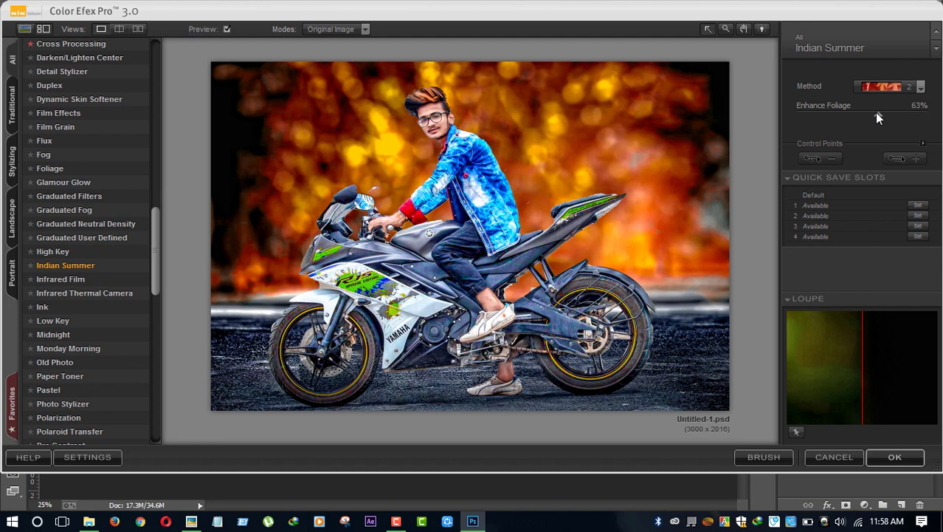
mouse_move(877, 115)
mouse_down()
mouse_move(816, 116)
mouse_move(922, 124)
mouse_up()
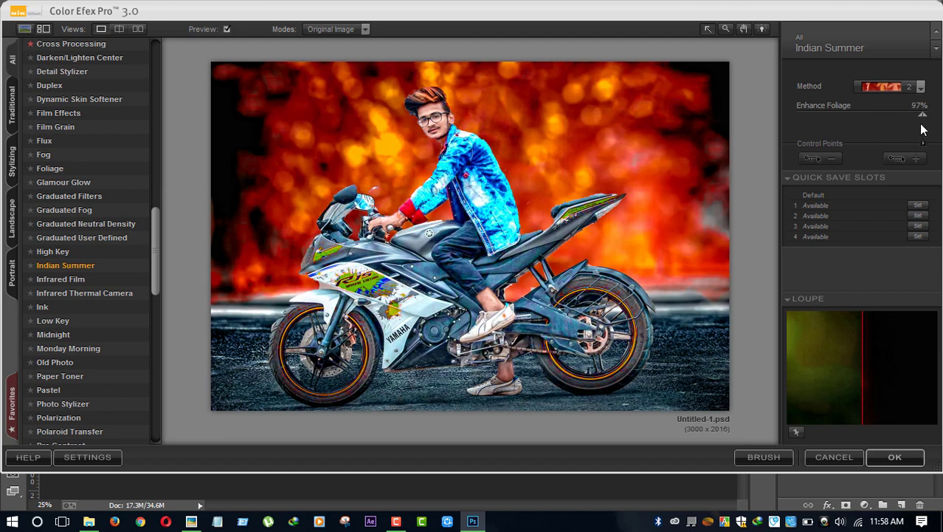
click(849, 457)
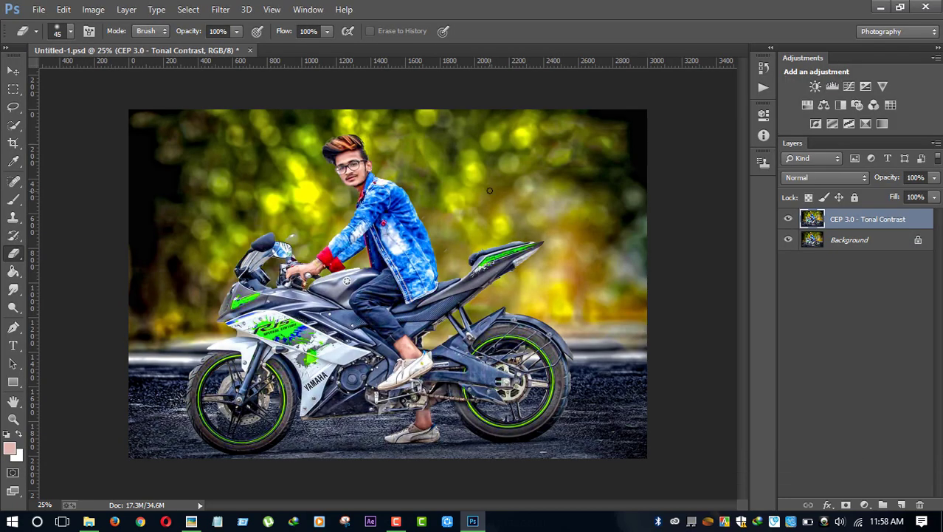
click(790, 219)
click(789, 219)
Step: Flatten the image and duplicate it as Layer 1
right_click(880, 218)
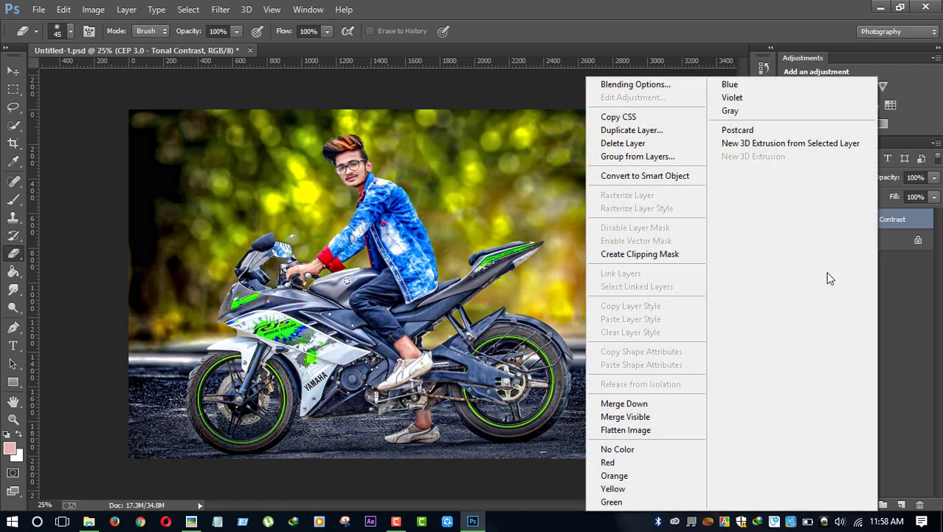
click(672, 434)
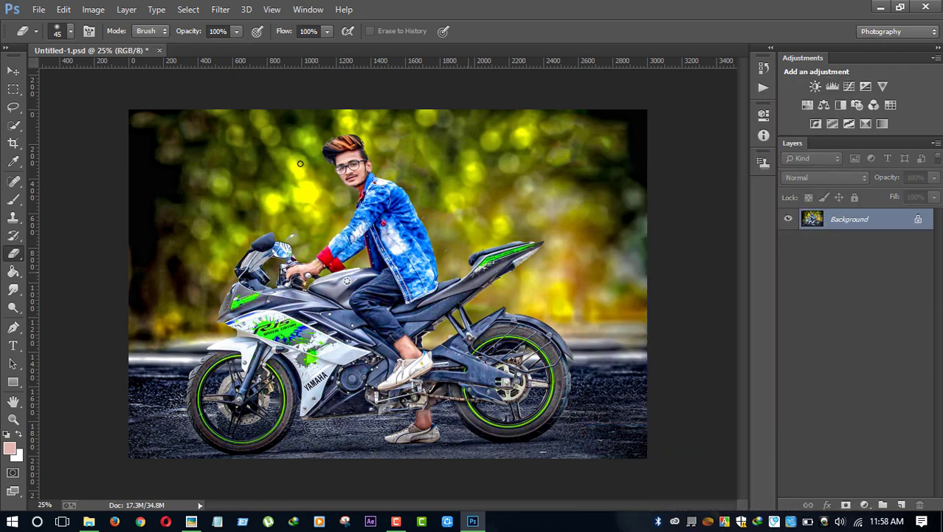
key(ctrl+j)
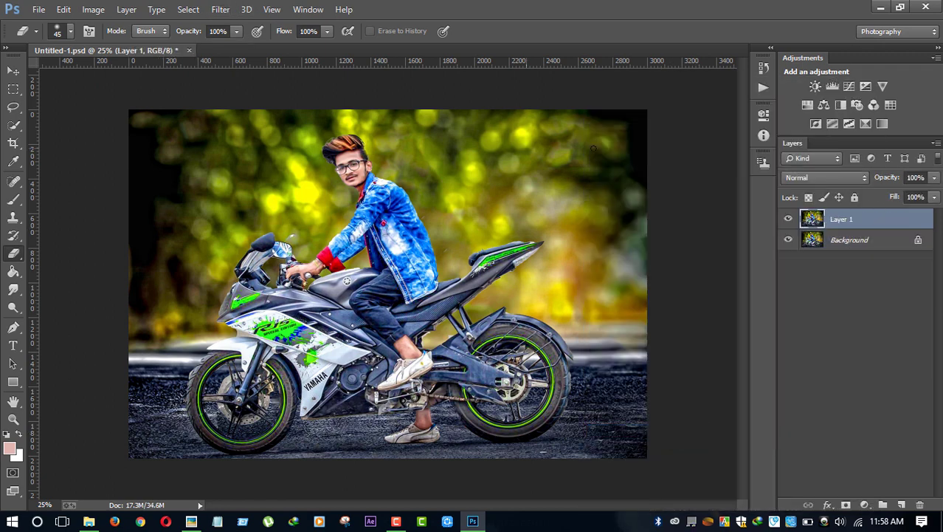
Step: Apply Oil Paint with Shine 0, Angular Direction 0, Bristle Detail 0, Scale 0.1, Cleanliness 2.45
click(220, 9)
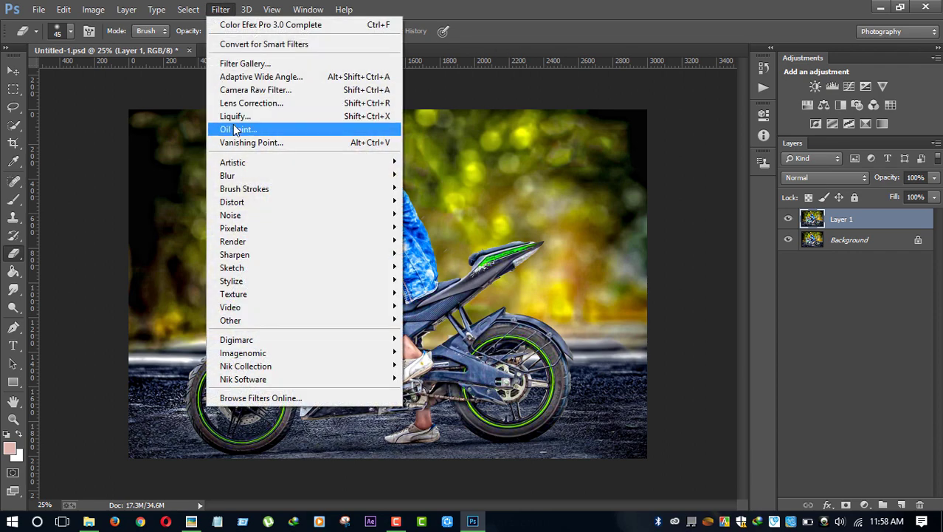
click(236, 126)
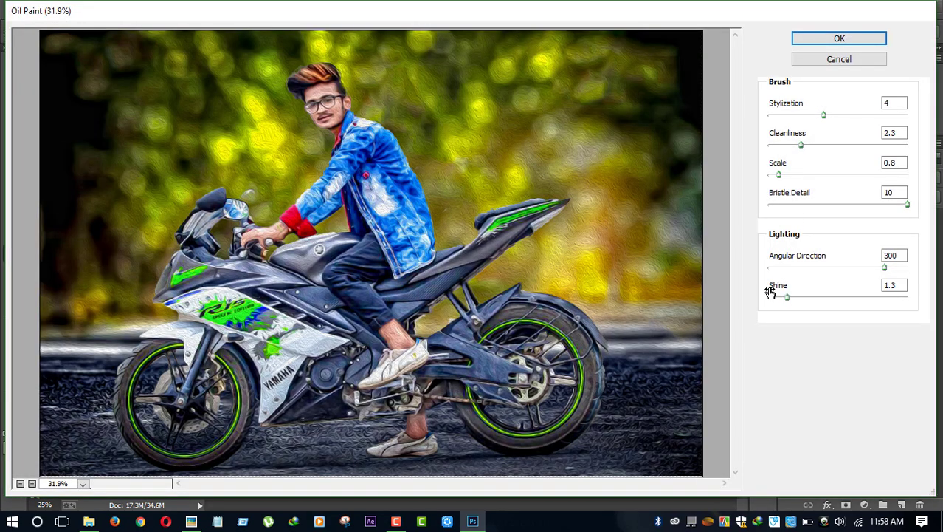
click(770, 296)
click(769, 266)
click(770, 205)
click(770, 174)
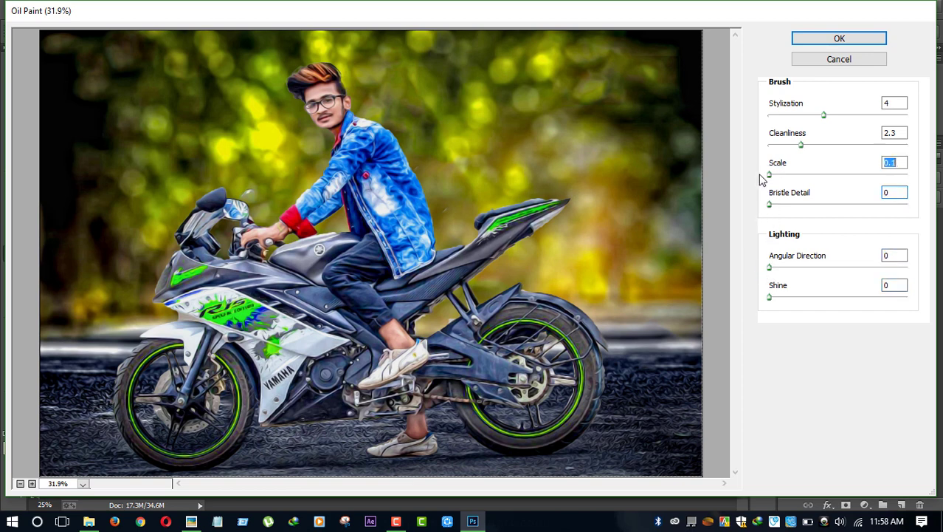
mouse_move(802, 145)
mouse_down()
mouse_move(901, 115)
mouse_move(801, 115)
mouse_move(804, 146)
mouse_up()
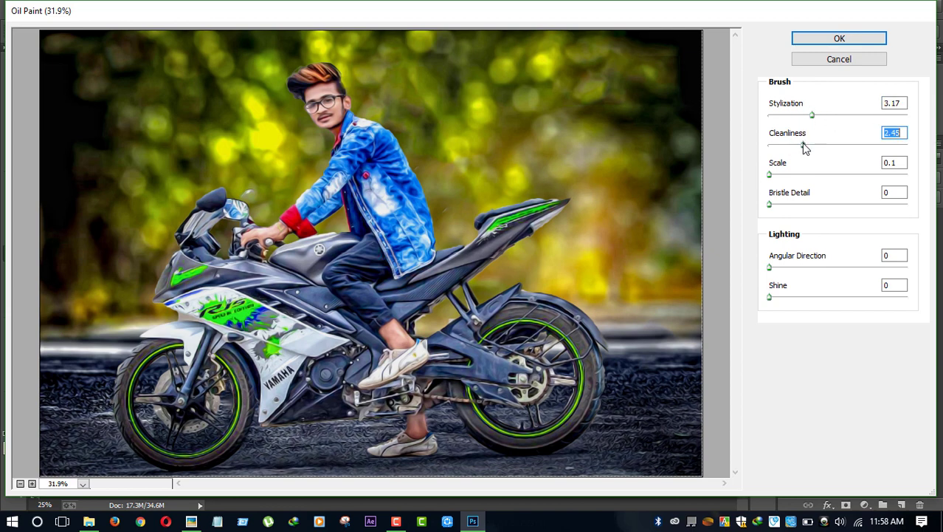
click(843, 42)
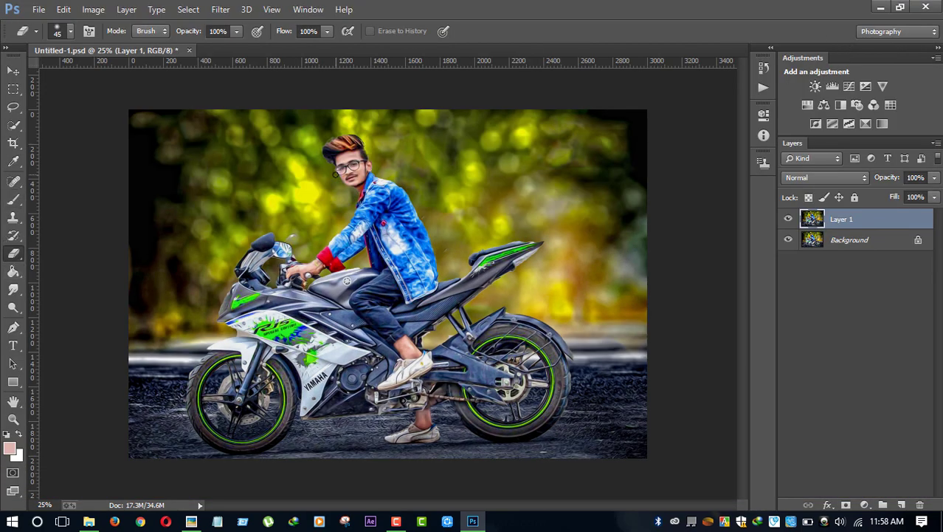
Step: With a 250 px eraser, clear the paint texture from the shin, hand and face, then flatten
key(bracketright)
key(bracketright)
key(bracketright)
key(bracketright)
key(bracketright)
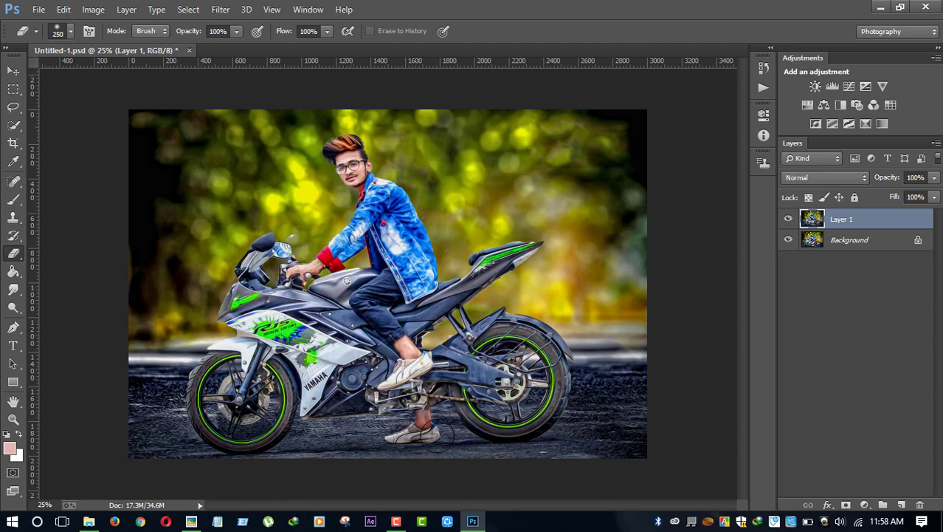
drag(404, 353, 428, 422)
drag(298, 275, 271, 266)
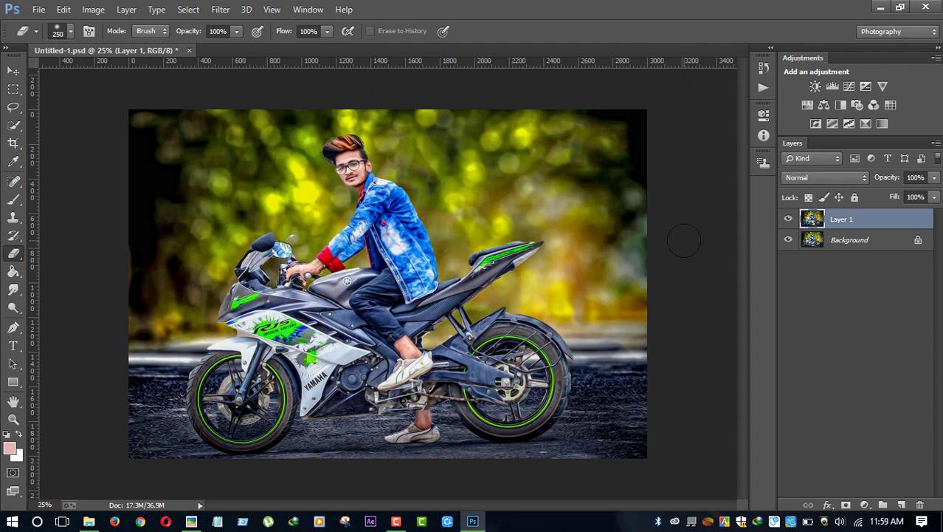
drag(327, 188, 350, 170)
right_click(855, 218)
click(622, 430)
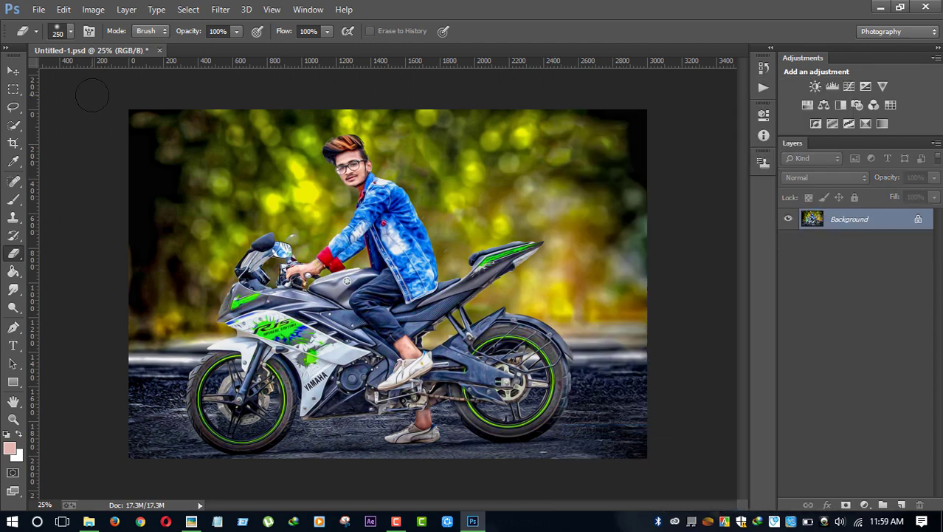
Step: Sample a yellow from the photo as paint colour and add a new empty layer
click(13, 179)
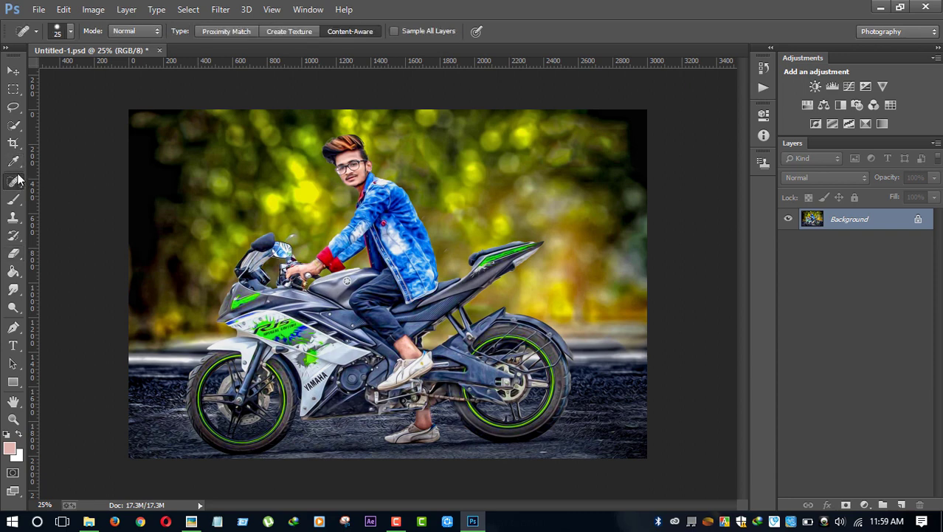
click(13, 161)
click(547, 290)
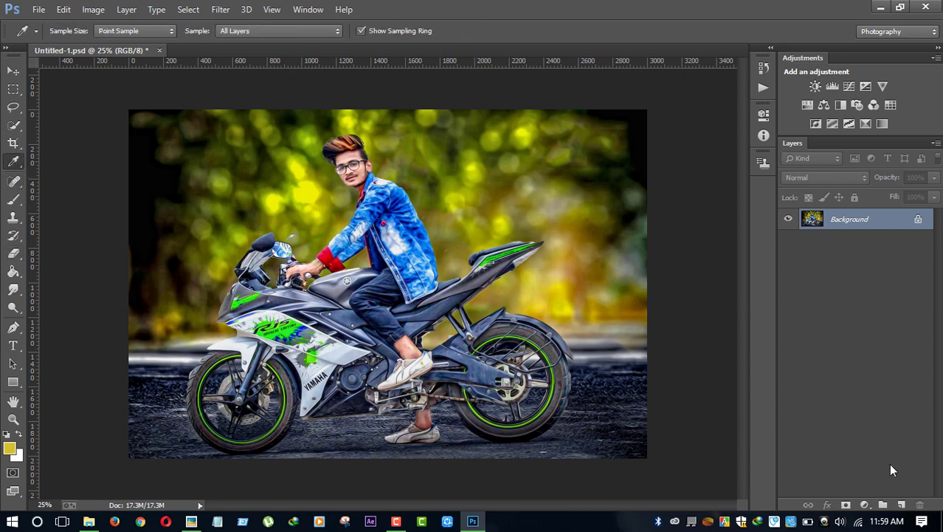
click(902, 505)
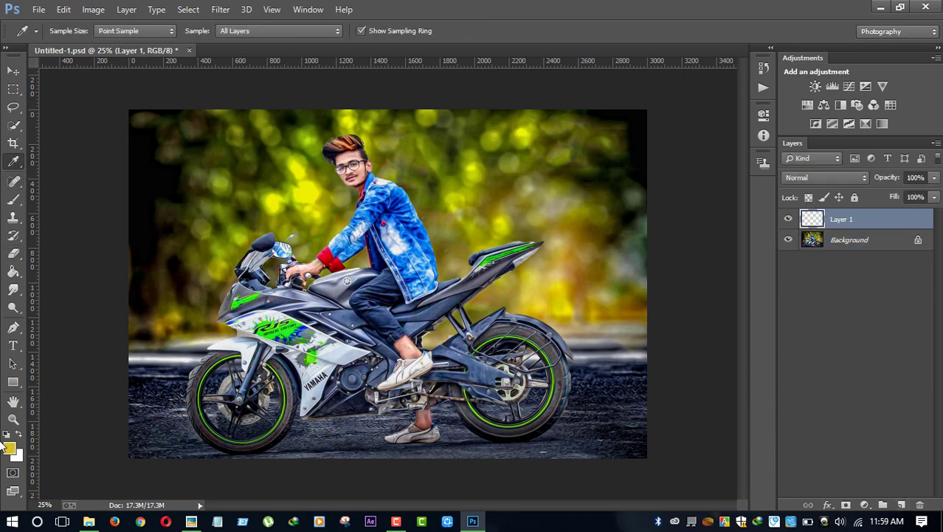
Step: Paint a 1000 px soft yellow spot over the rider and set the layer to Screen
click(13, 198)
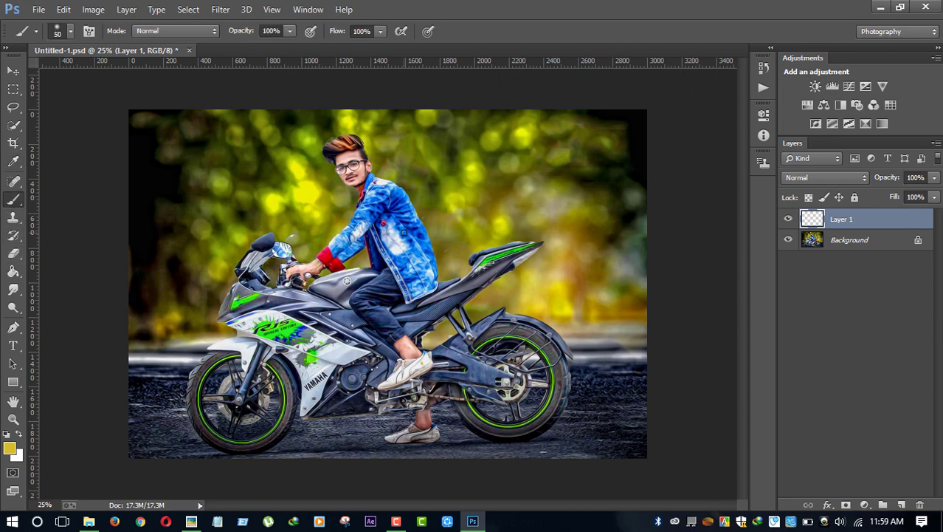
key(bracketright)
key(bracketright)
key(bracketright)
click(435, 235)
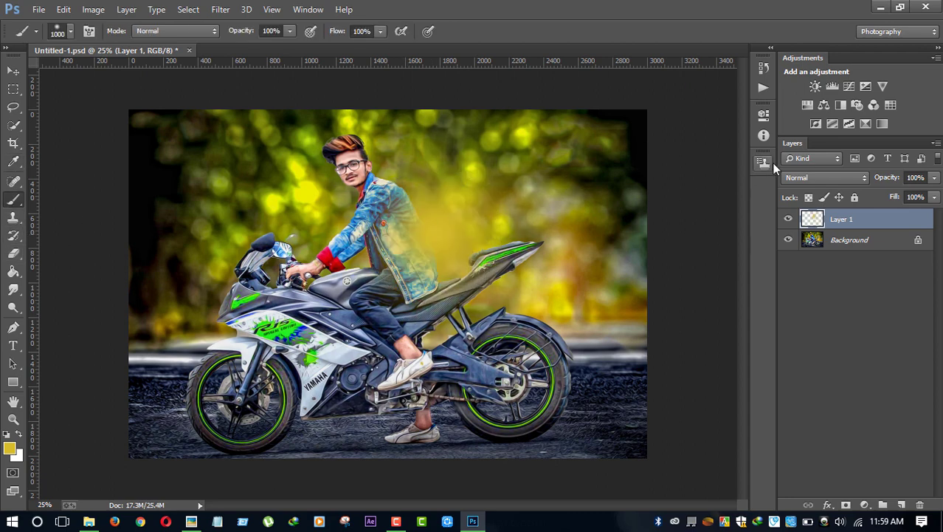
click(808, 177)
click(804, 118)
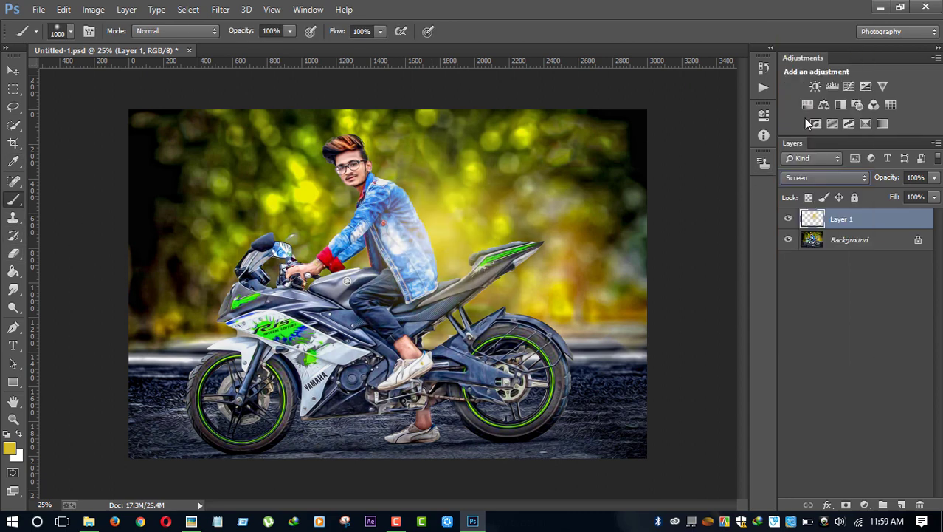
click(13, 71)
Step: Move the yellow glow behind the jacket and scale it up to about 149%
drag(412, 253, 212, 288)
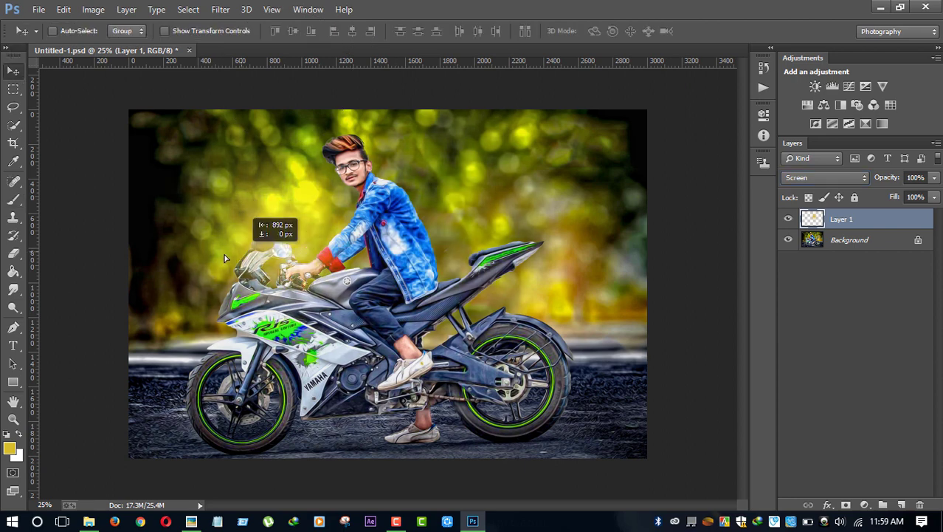
mouse_move(274, 189)
mouse_down()
mouse_move(453, 124)
mouse_move(459, 137)
mouse_up()
click(165, 31)
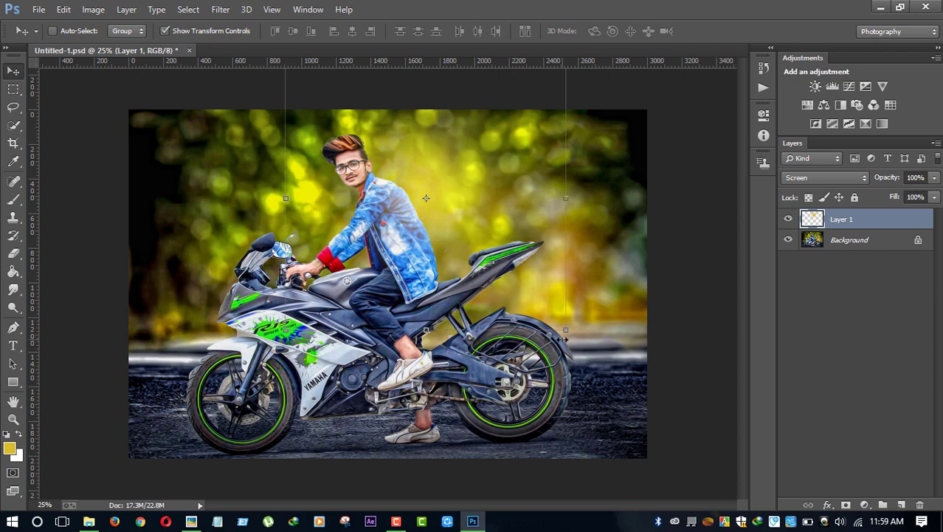
mouse_move(585, 351)
mouse_down()
mouse_move(727, 183)
mouse_move(280, 176)
mouse_move(324, 314)
mouse_move(361, 324)
mouse_move(345, 371)
mouse_move(542, 468)
mouse_move(749, 471)
mouse_move(791, 419)
mouse_move(694, 244)
mouse_up()
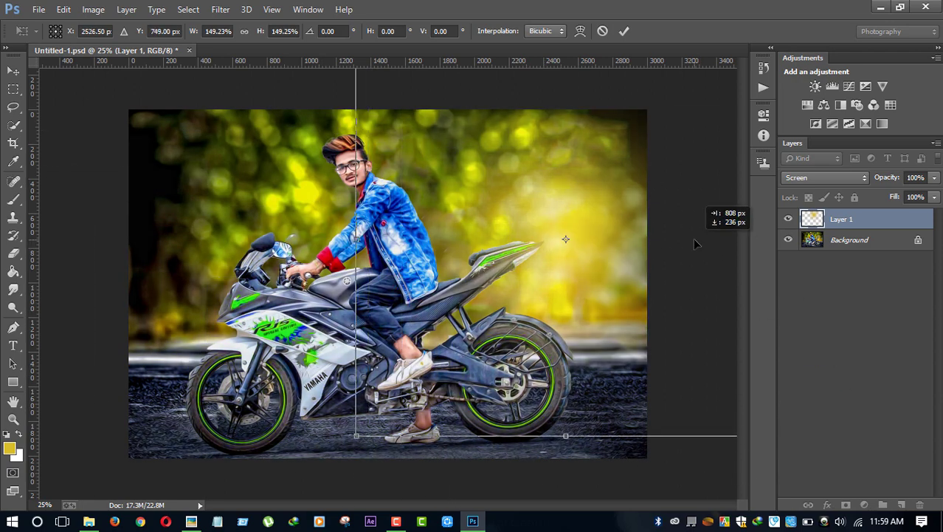
mouse_move(555, 240)
mouse_down()
mouse_move(611, 238)
mouse_move(594, 238)
mouse_move(527, 354)
mouse_move(531, 292)
mouse_move(419, 302)
mouse_move(379, 238)
mouse_move(356, 222)
mouse_move(578, 288)
mouse_move(590, 264)
mouse_move(505, 257)
mouse_move(493, 233)
mouse_move(351, 220)
mouse_move(337, 210)
mouse_move(384, 237)
mouse_move(341, 258)
mouse_move(331, 285)
mouse_up()
click(626, 32)
Step: Shrink the glow, stretch it wide and shallow, and place it behind the bike's front end
drag(128, 164, 244, 257)
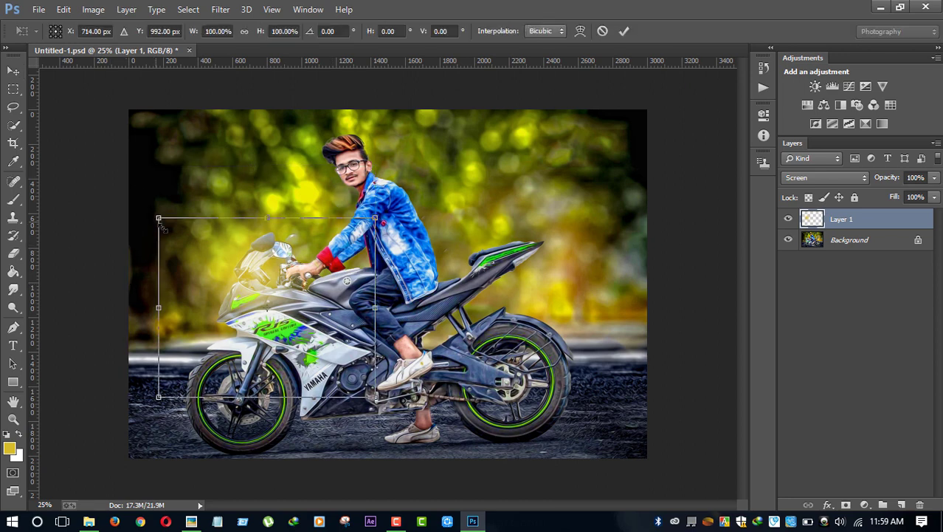
drag(297, 285, 237, 230)
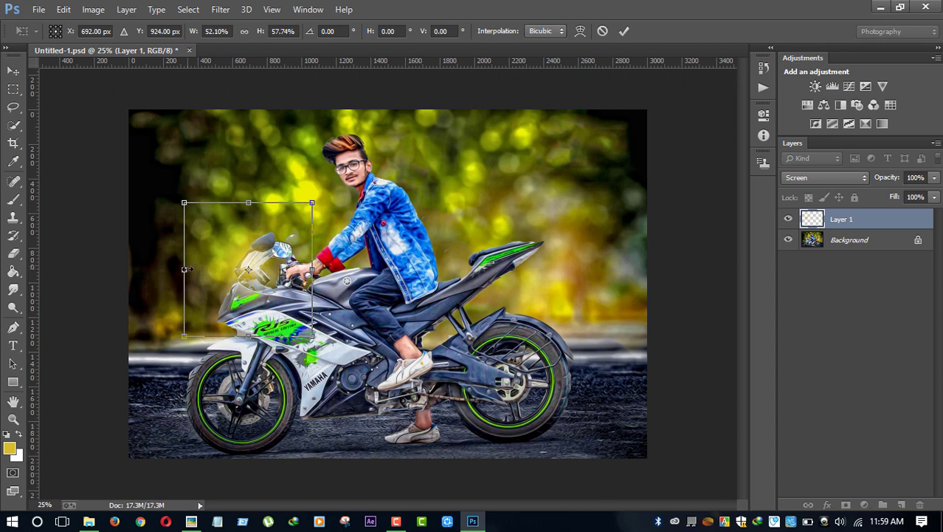
drag(184, 270, 19, 269)
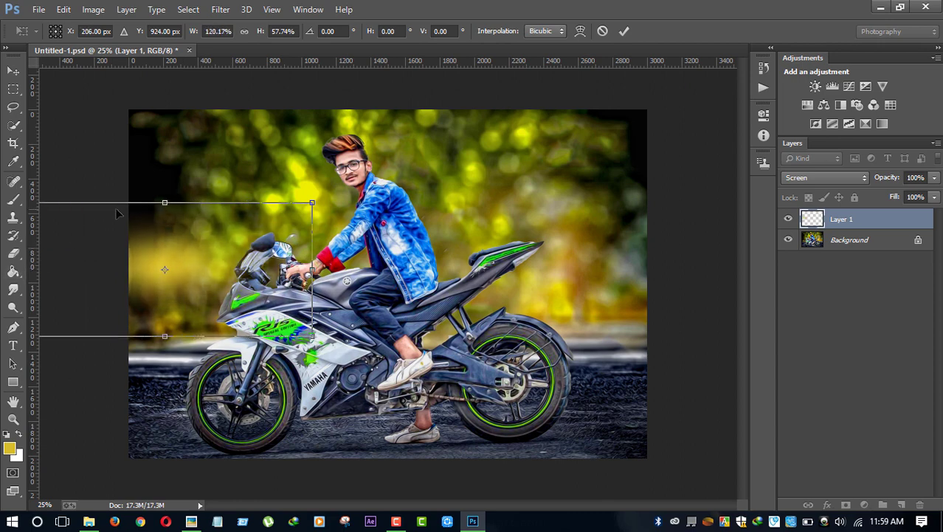
mouse_move(167, 201)
mouse_down()
mouse_move(167, 245)
mouse_move(242, 238)
mouse_up()
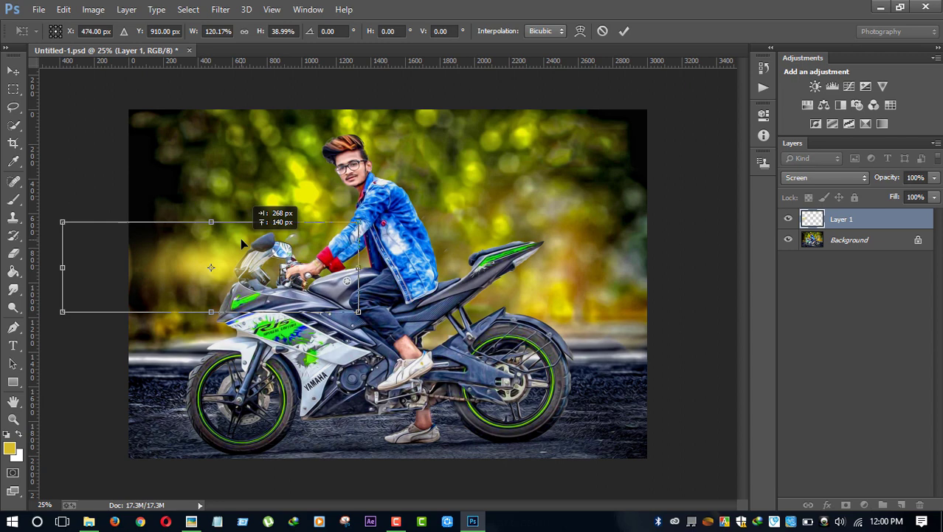
click(623, 31)
click(167, 31)
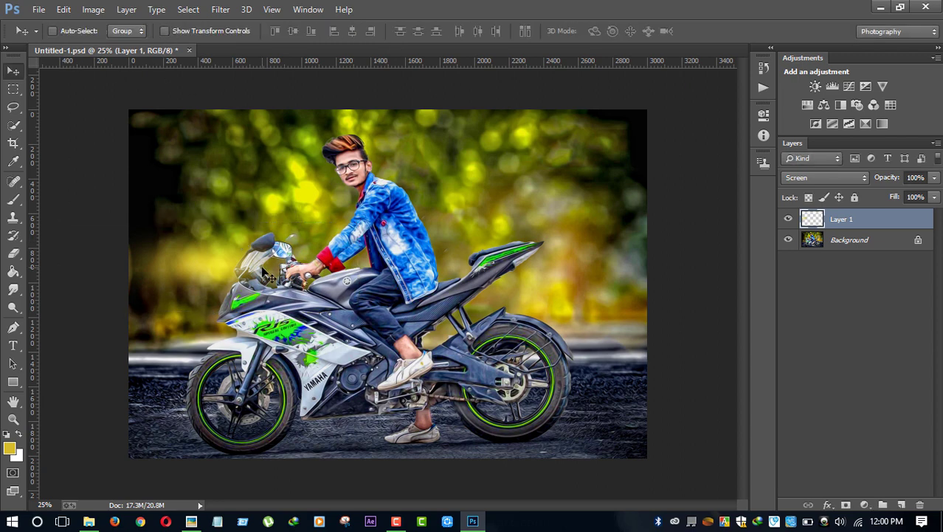
drag(263, 271, 286, 273)
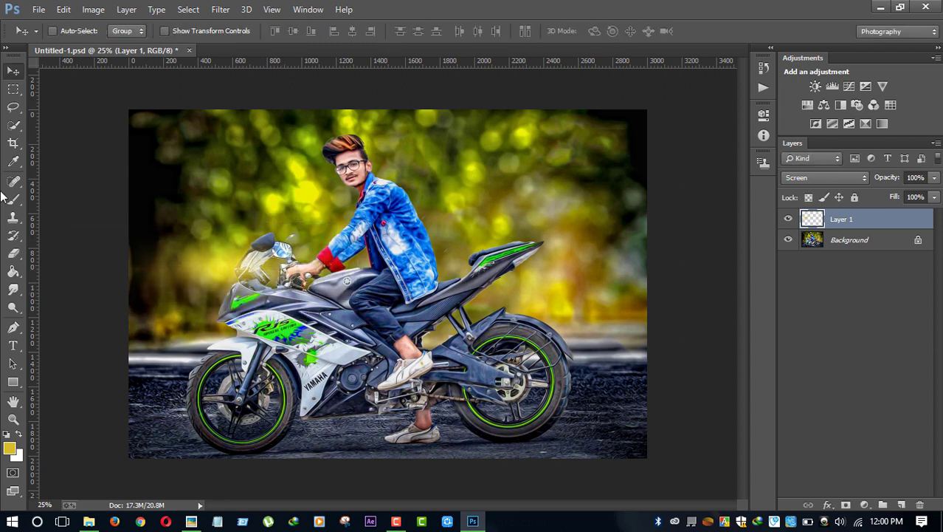
Step: Flatten the yellow glow layer into the Background photo
click(14, 254)
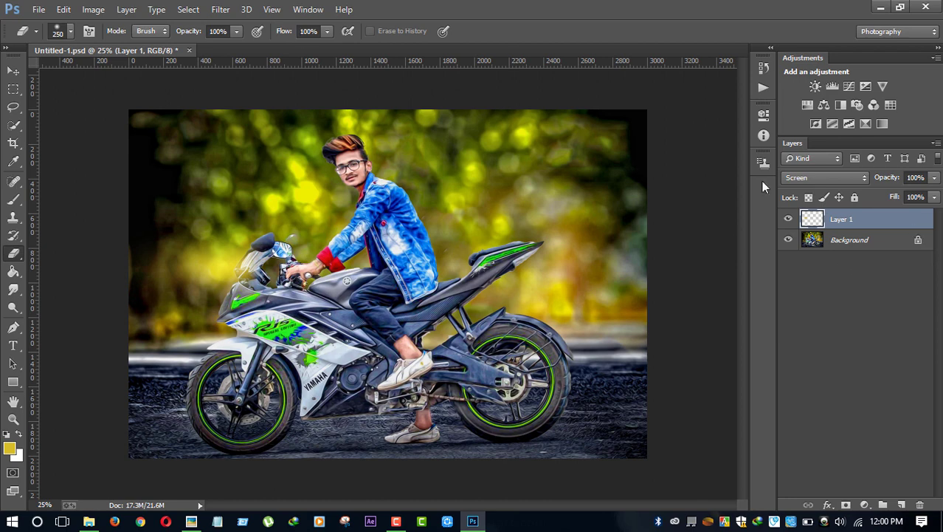
right_click(919, 222)
click(694, 427)
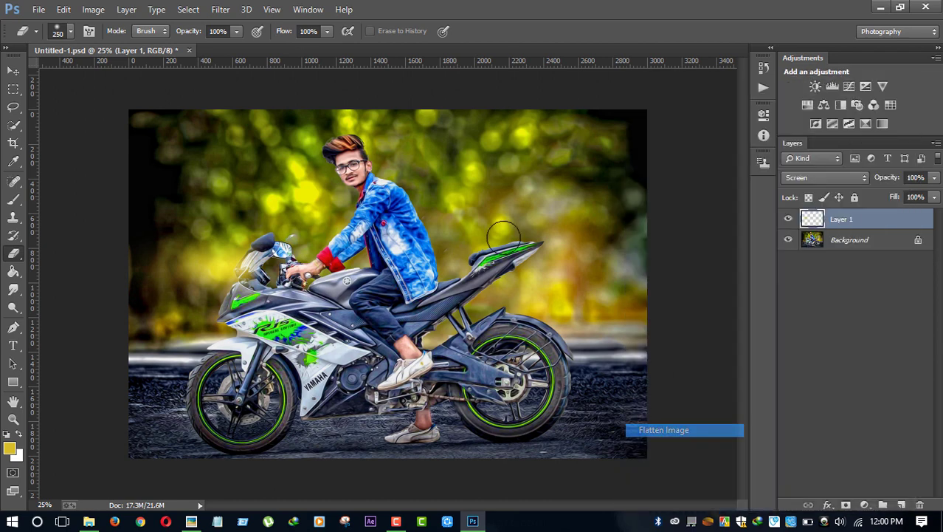
Step: Add Gradient Map and Selective Color adjustment layers, hide both, and reselect the Background
key(alt+i)
click(878, 124)
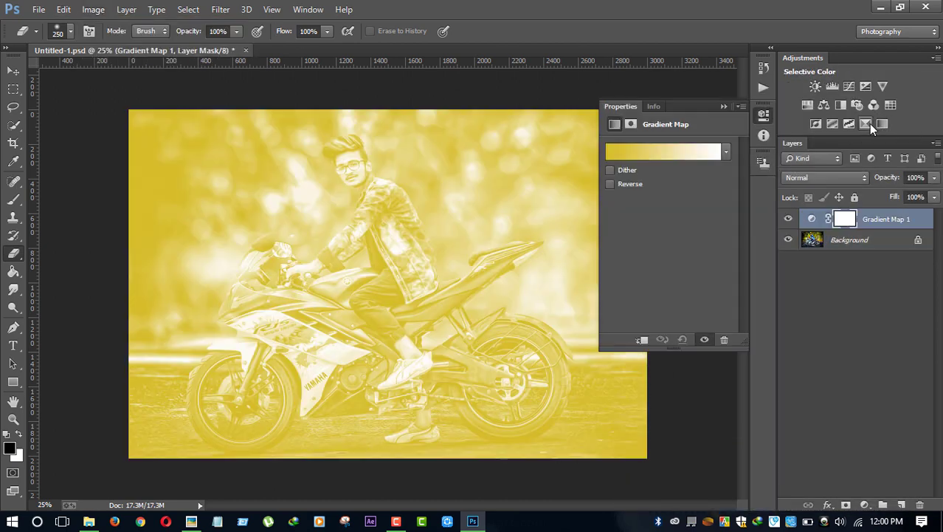
click(868, 123)
click(721, 108)
drag(788, 218, 789, 239)
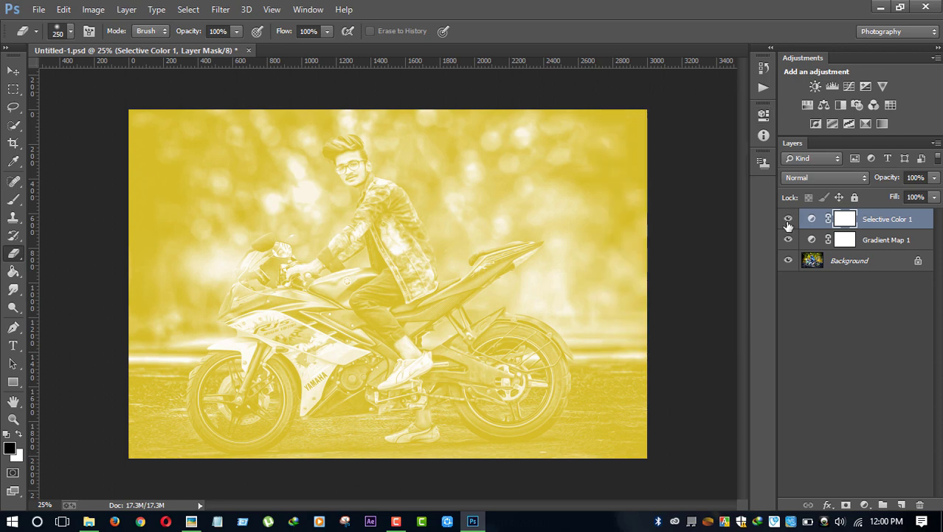
click(849, 260)
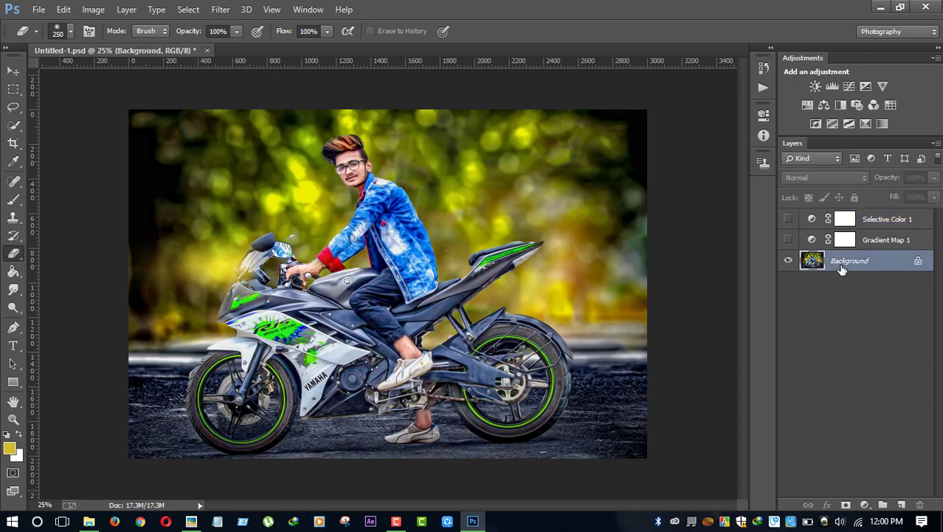
Step: Add a Selective Color layer setting Blacks to Yellow -16, Black +13, with slightly lower magenta
click(866, 123)
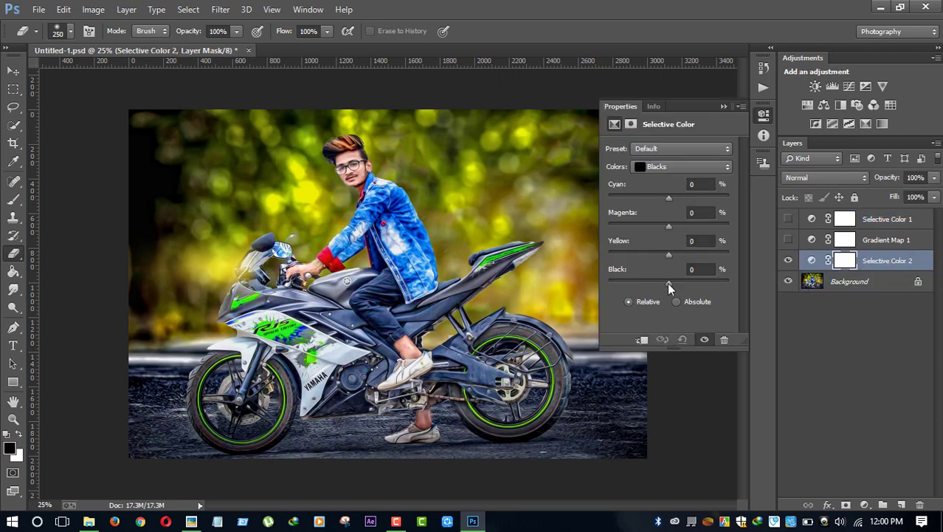
drag(669, 283, 675, 283)
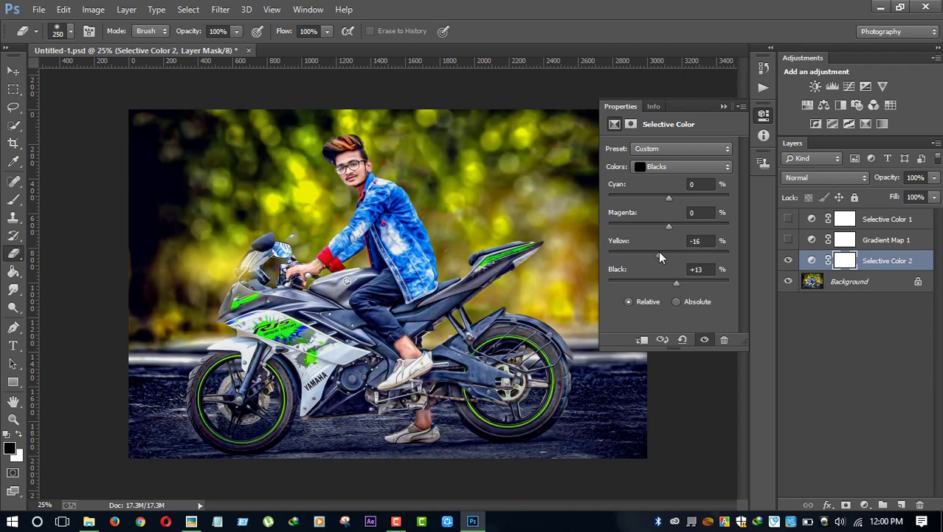
drag(660, 252, 680, 252)
mouse_move(668, 226)
mouse_down()
mouse_move(660, 222)
mouse_move(669, 223)
mouse_up()
Step: Set the Neutrals to Black -5, Magenta -11 and Cyan -11
click(679, 166)
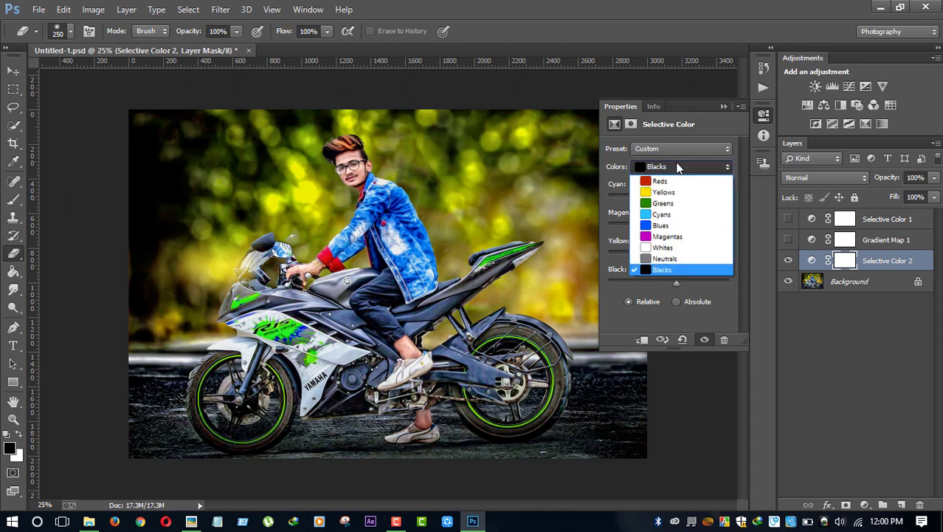
click(679, 259)
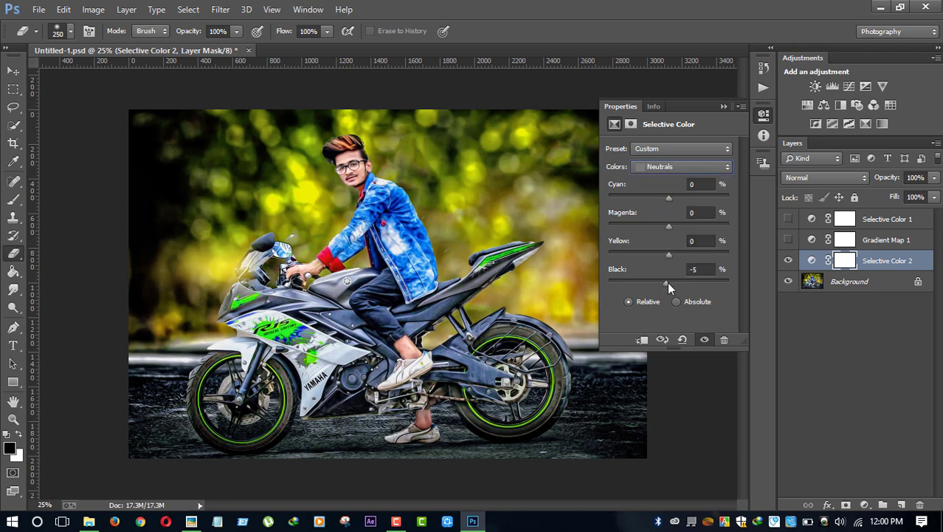
drag(667, 284, 662, 255)
click(665, 225)
drag(669, 198, 662, 198)
click(727, 103)
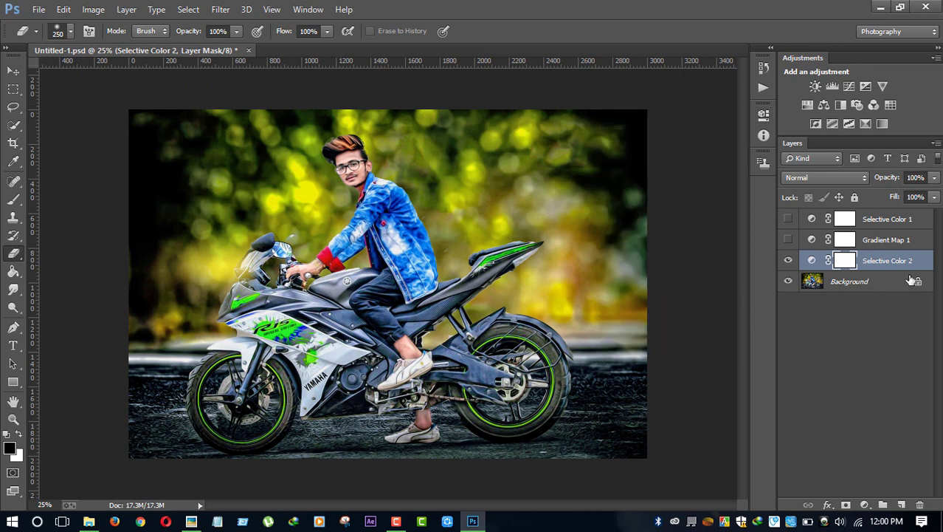
Step: Flatten to a single Background, discarding the hidden adjustment layers, then review the whole image
right_click(863, 282)
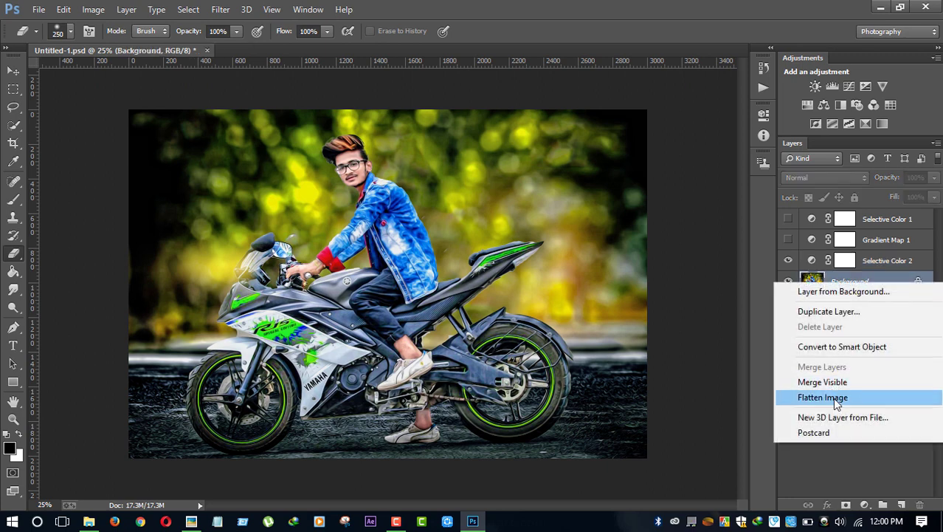
click(835, 393)
click(415, 205)
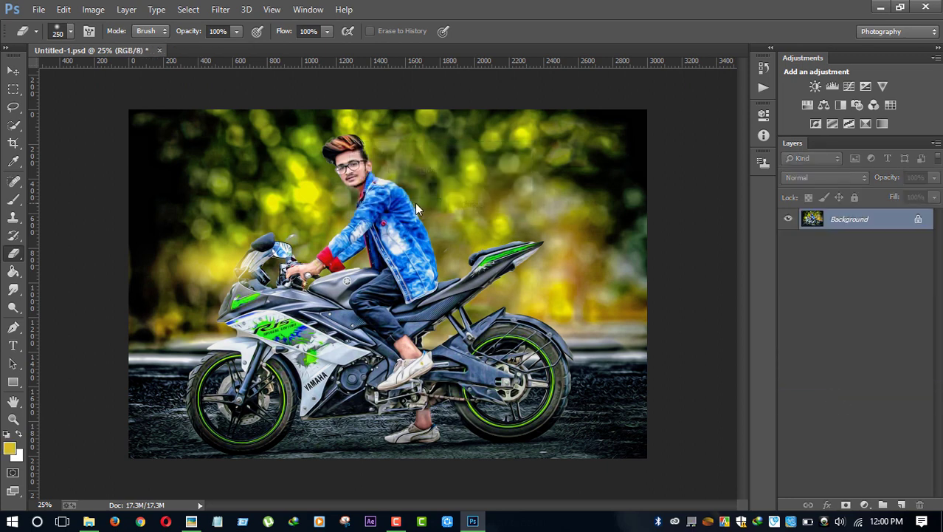
key(ctrl+minus)
key(ctrl+minus)
key(ctrl+minus)
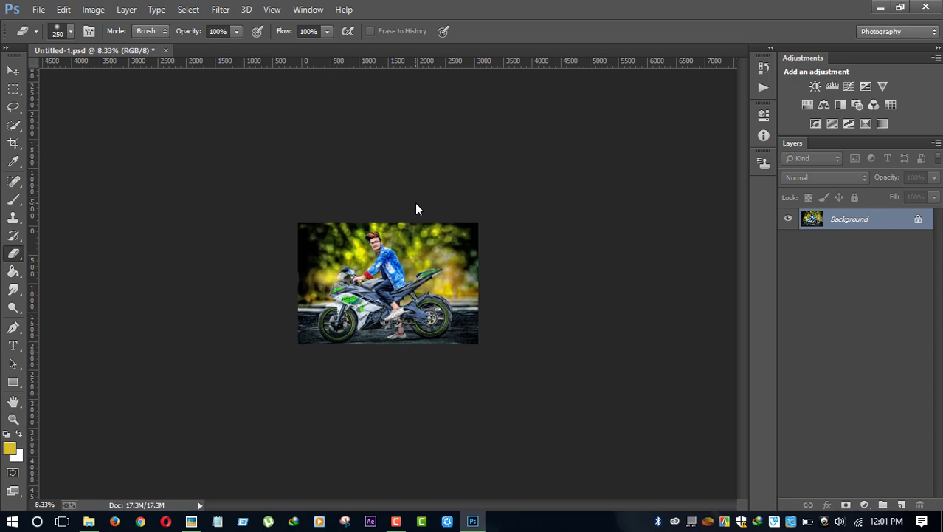
key(ctrl+plus)
key(ctrl+plus)
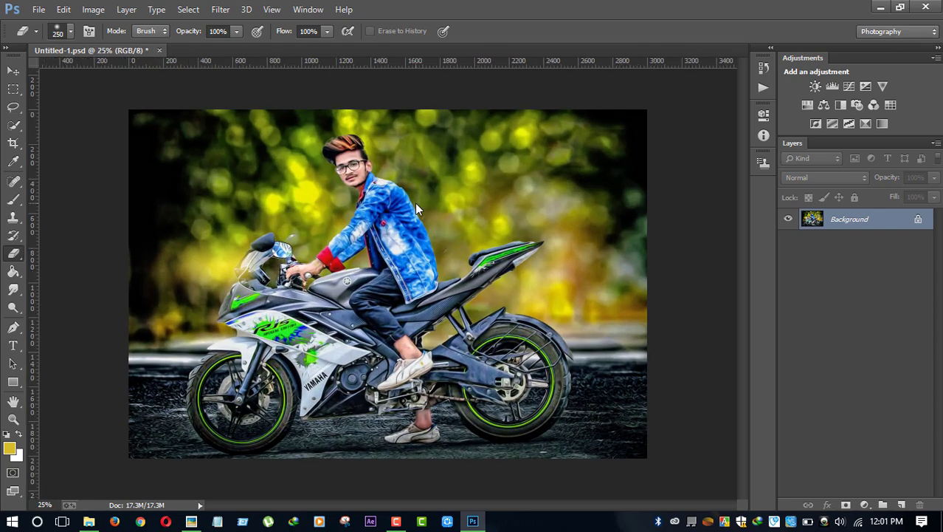